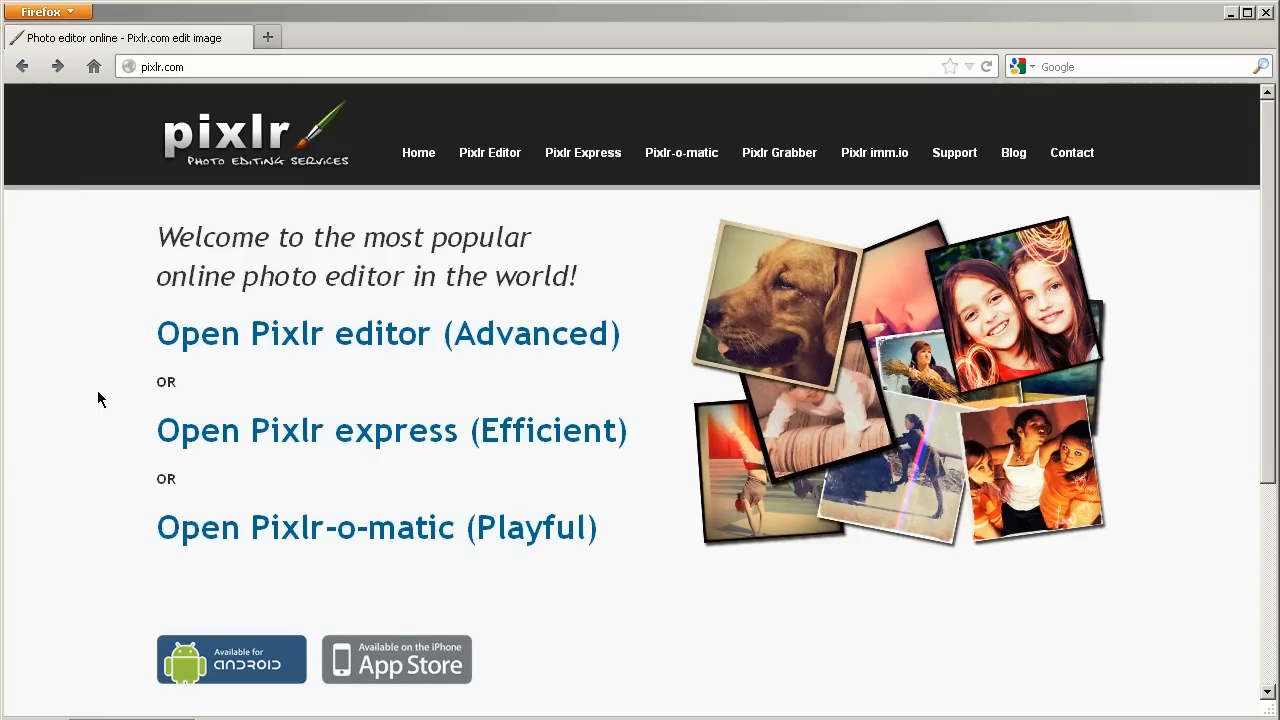
# - Open the advanced Pixlr editor and load the StagBeetle image from the computer's Pixlr Photos folder
pyautogui.click(200, 350)
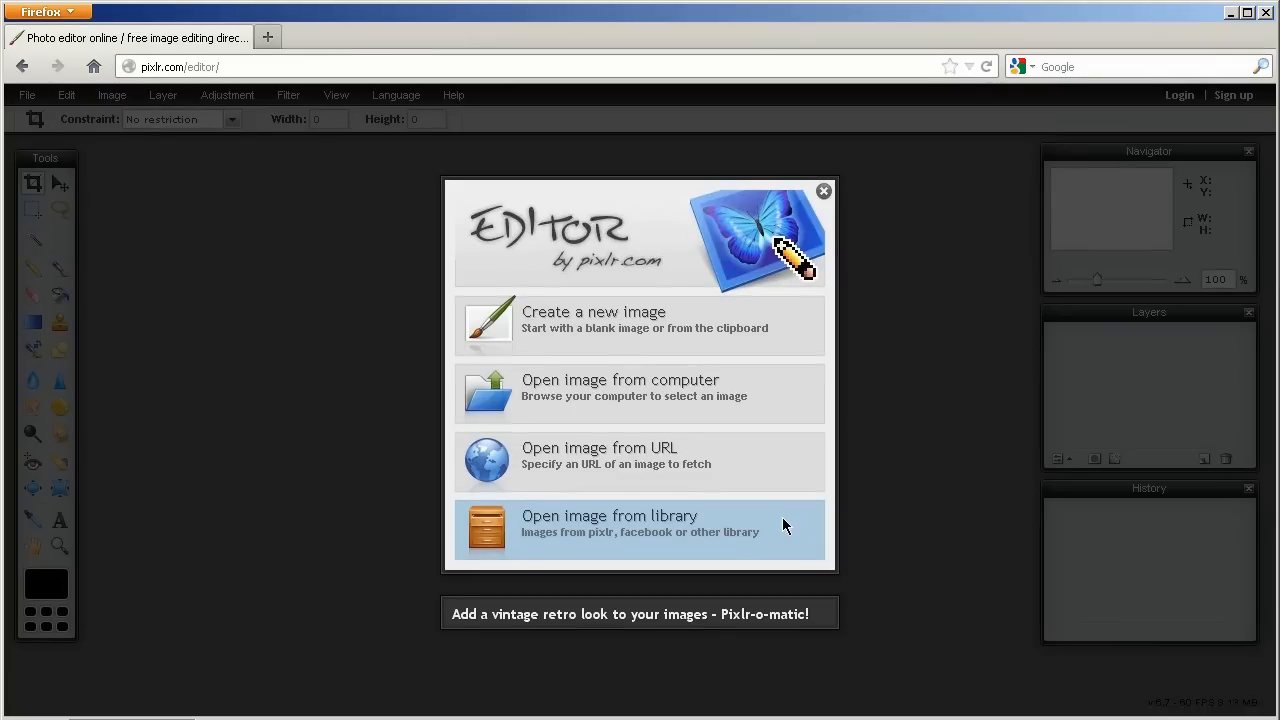
pyautogui.click(677, 382)
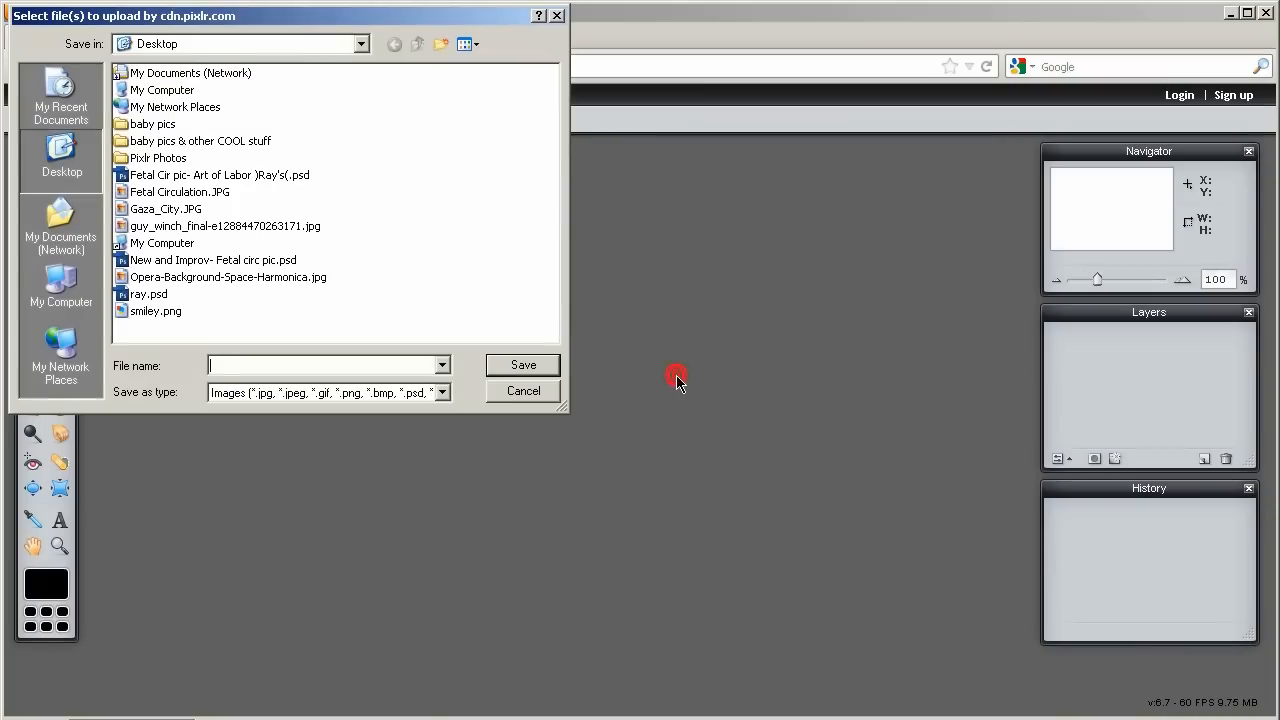
pyautogui.moveTo(309, 16); pyautogui.dragTo(418, 124)
pyautogui.doubleClick(267, 268)
pyautogui.scroll(-5, 620, 300)
pyautogui.click(540, 230)
pyautogui.click(606, 472)
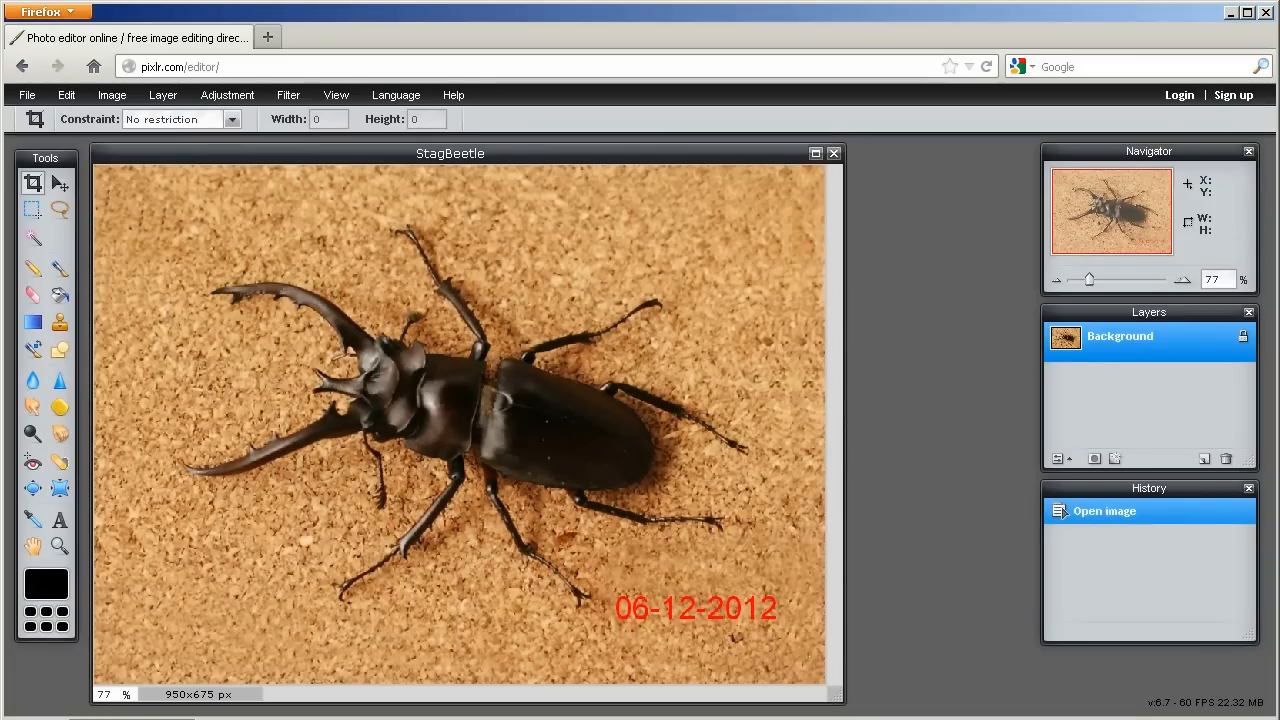
# - With the Move tool active, reposition the StagBeetle image window between the Tools and Navigator palettes
pyautogui.click(59, 183)
pyautogui.moveTo(136, 153); pyautogui.dragTo(169, 153)
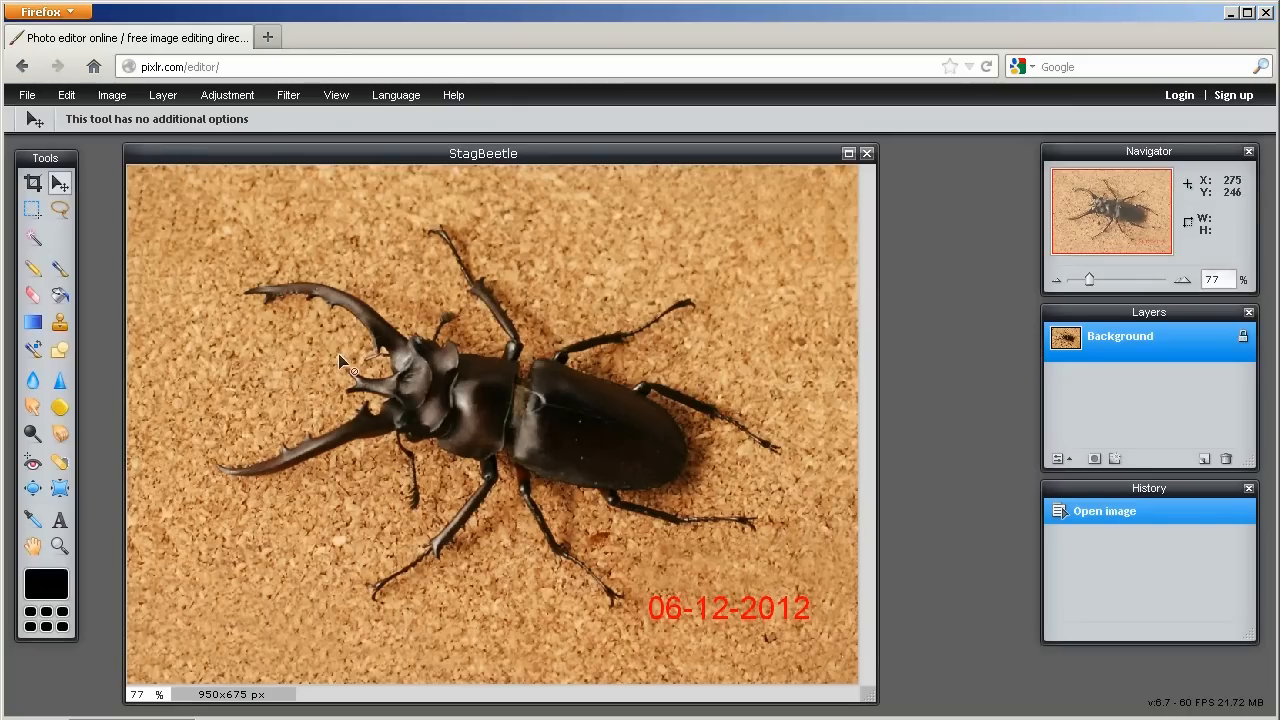
pyautogui.moveTo(248, 158); pyautogui.dragTo(259, 159)
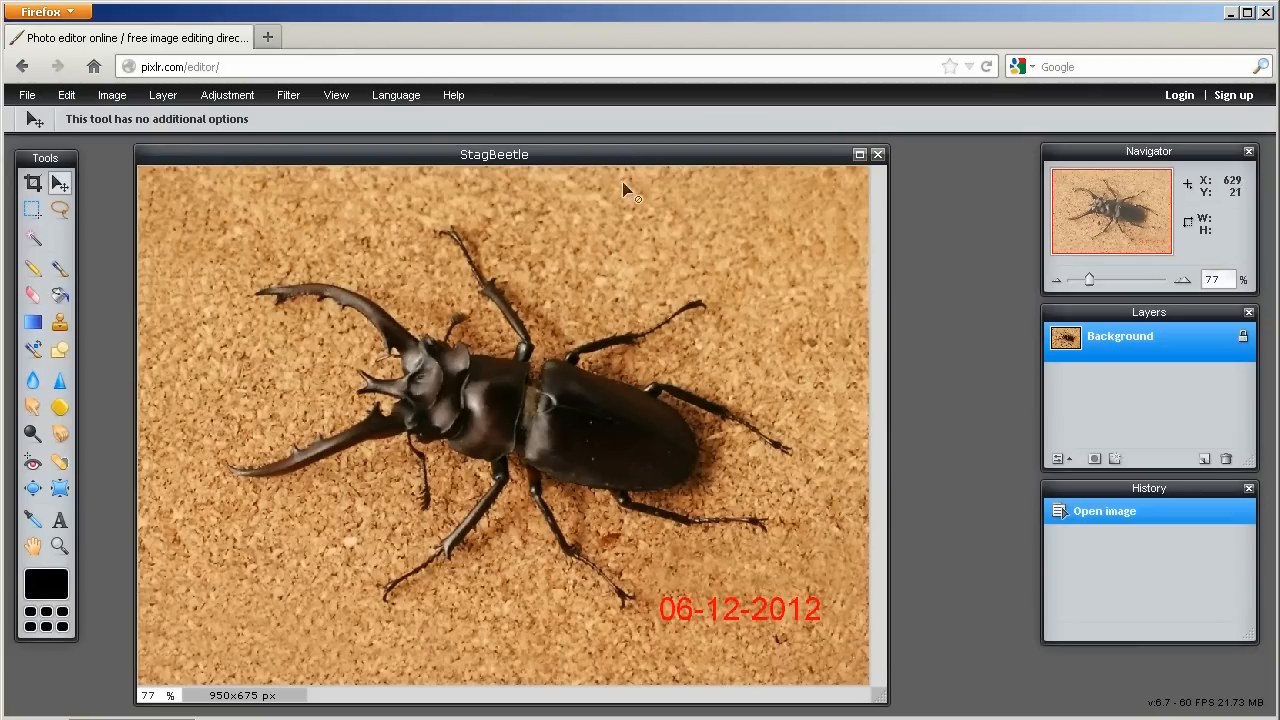
pyautogui.moveTo(530, 152); pyautogui.dragTo(476, 158)
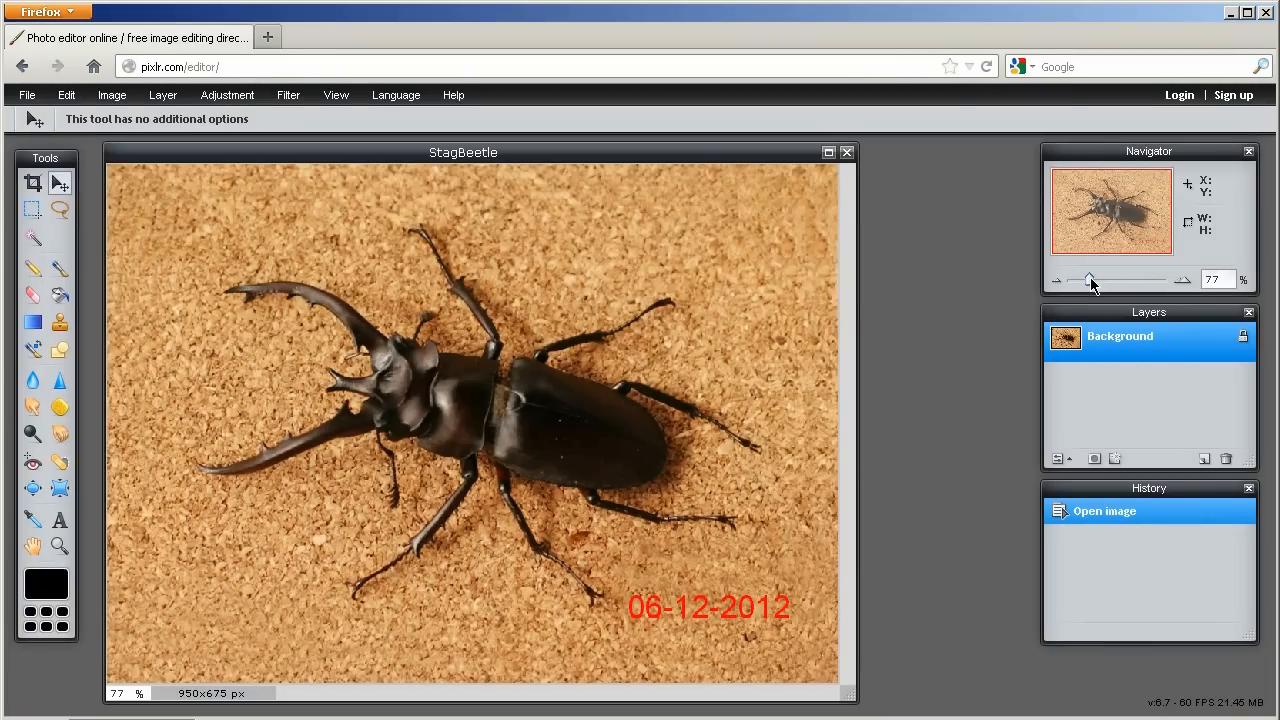
# - Zoom the image in to 150% to examine the beetle's body, and zoom back out to 71%
pyautogui.moveTo(1091, 284); pyautogui.dragTo(1103, 285)
pyautogui.moveTo(1121, 218)
pyautogui.mouseDown()
pyautogui.moveTo(1108, 205)
pyautogui.moveTo(1090, 226)
pyautogui.moveTo(1139, 227)
pyautogui.moveTo(1103, 212)
pyautogui.moveTo(1124, 216)
pyautogui.mouseUp()
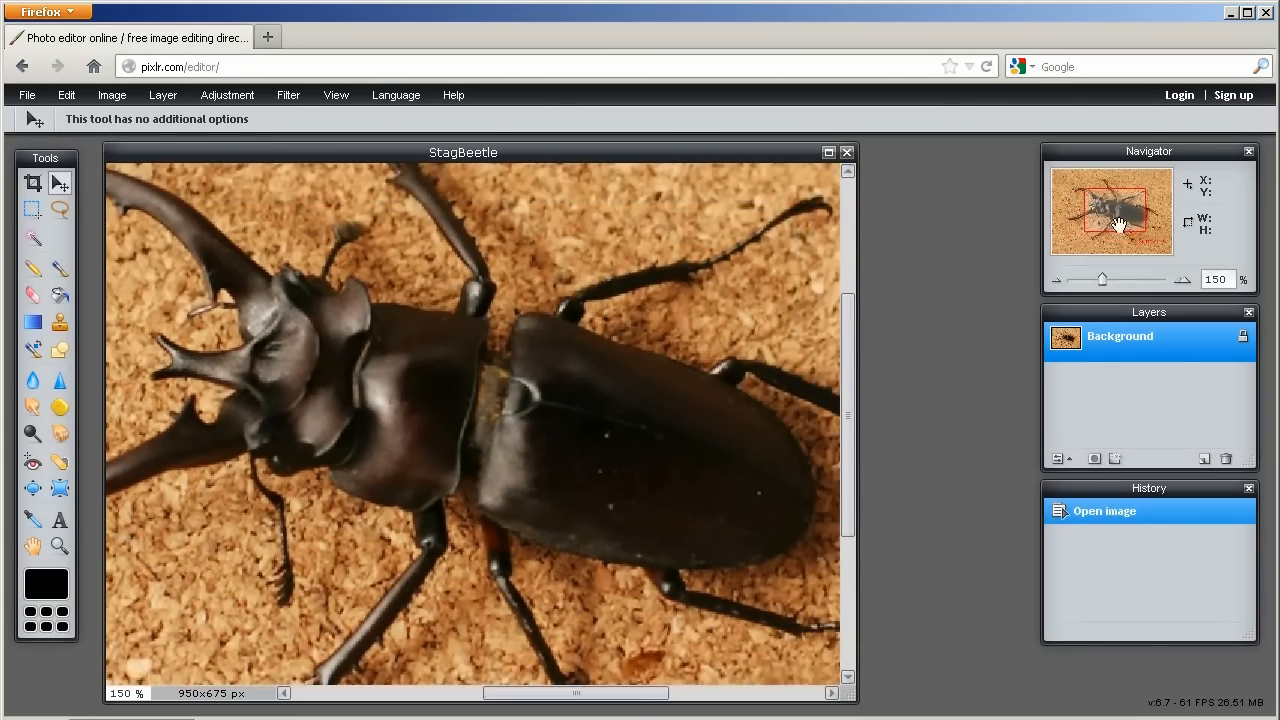
pyautogui.moveTo(1097, 285); pyautogui.dragTo(1090, 288)
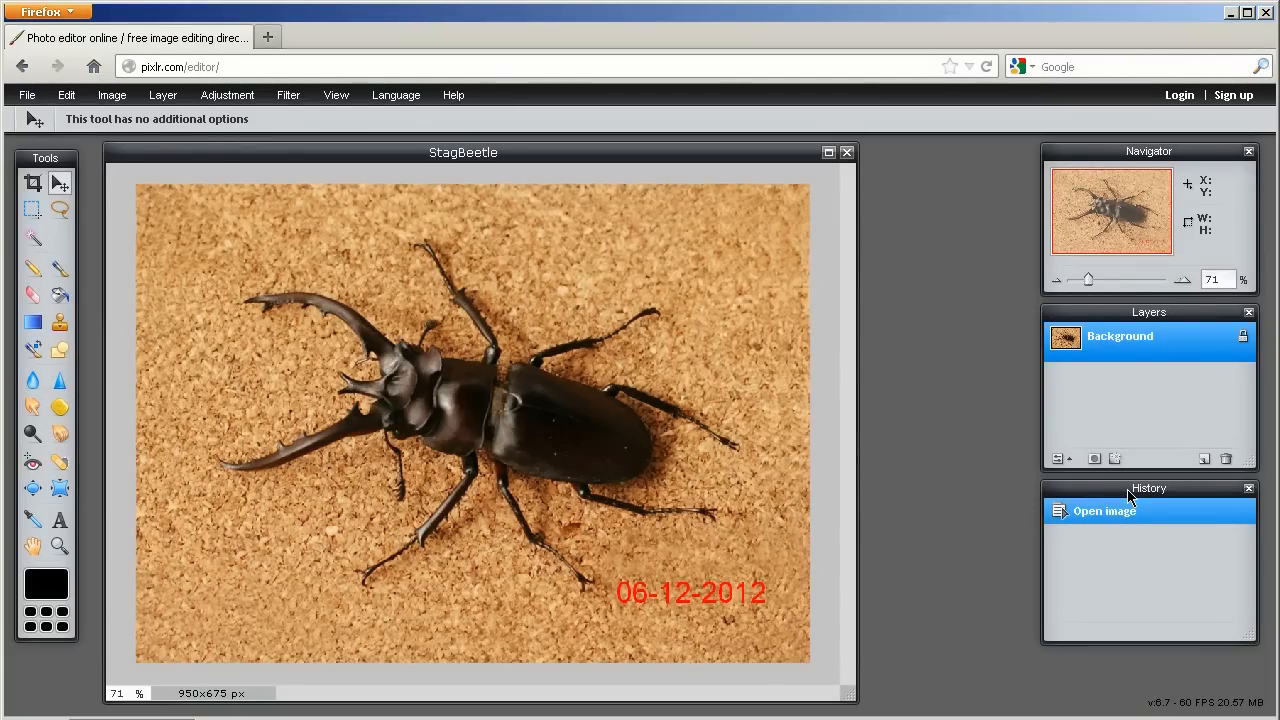
# - Close the History palette and show it again
pyautogui.click(1248, 489)
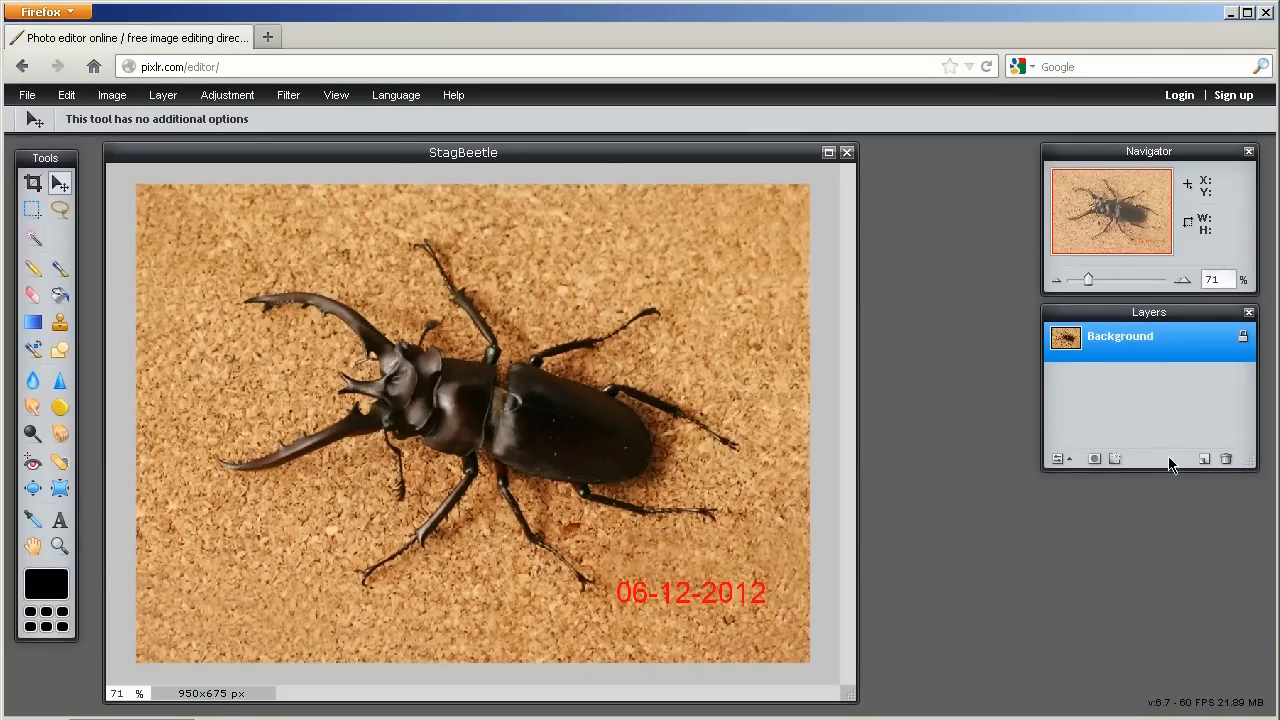
pyautogui.click(340, 95)
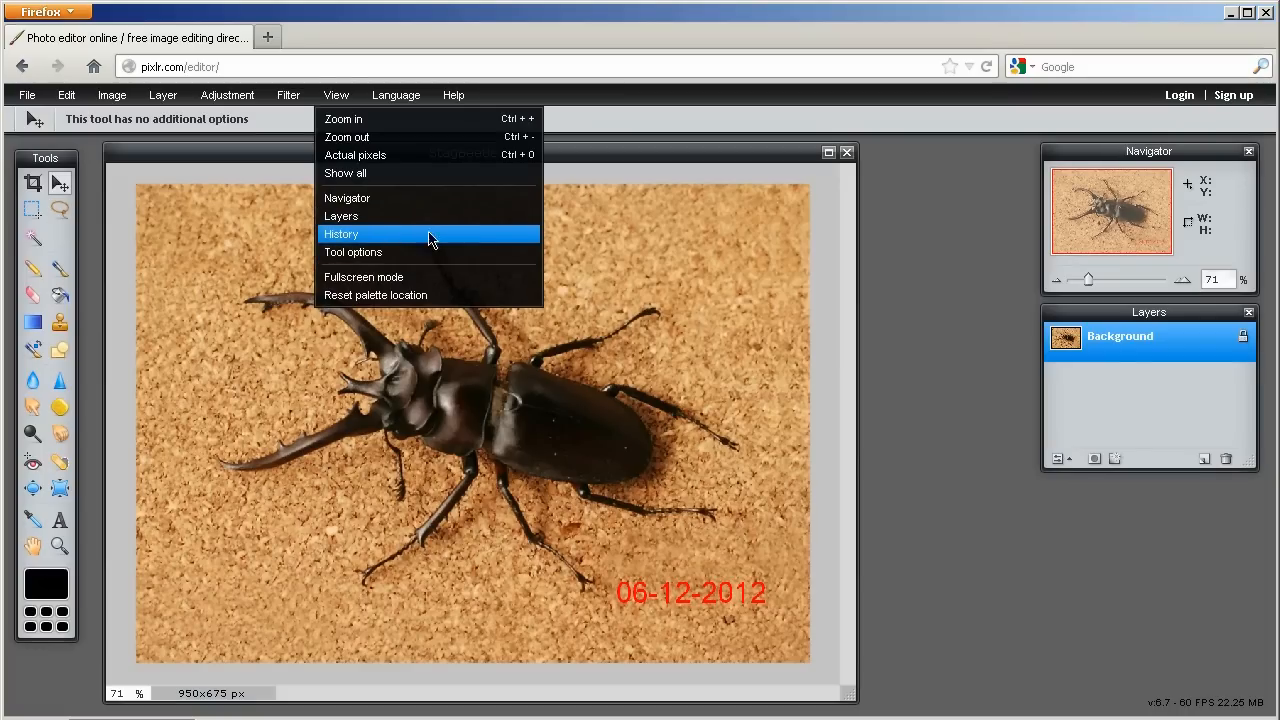
pyautogui.click(469, 236)
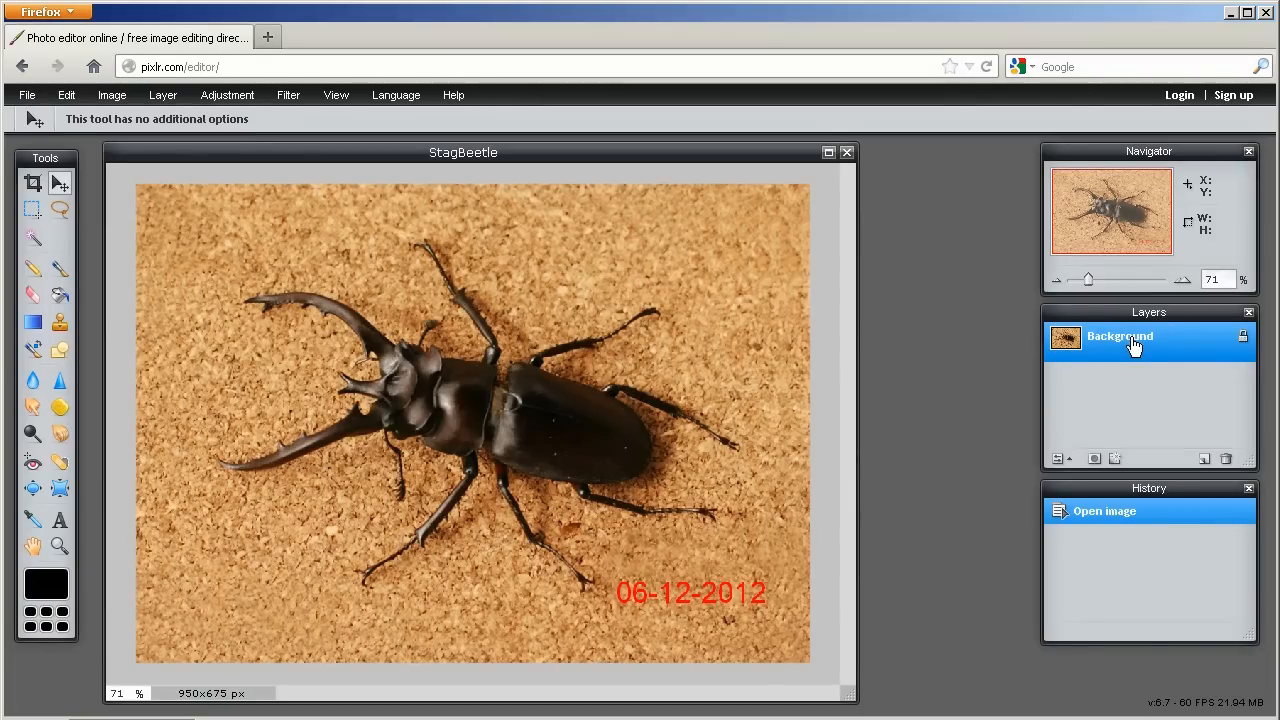
# - Unlock the Background layer and switch its visibility off and on again
pyautogui.doubleClick(1244, 340)
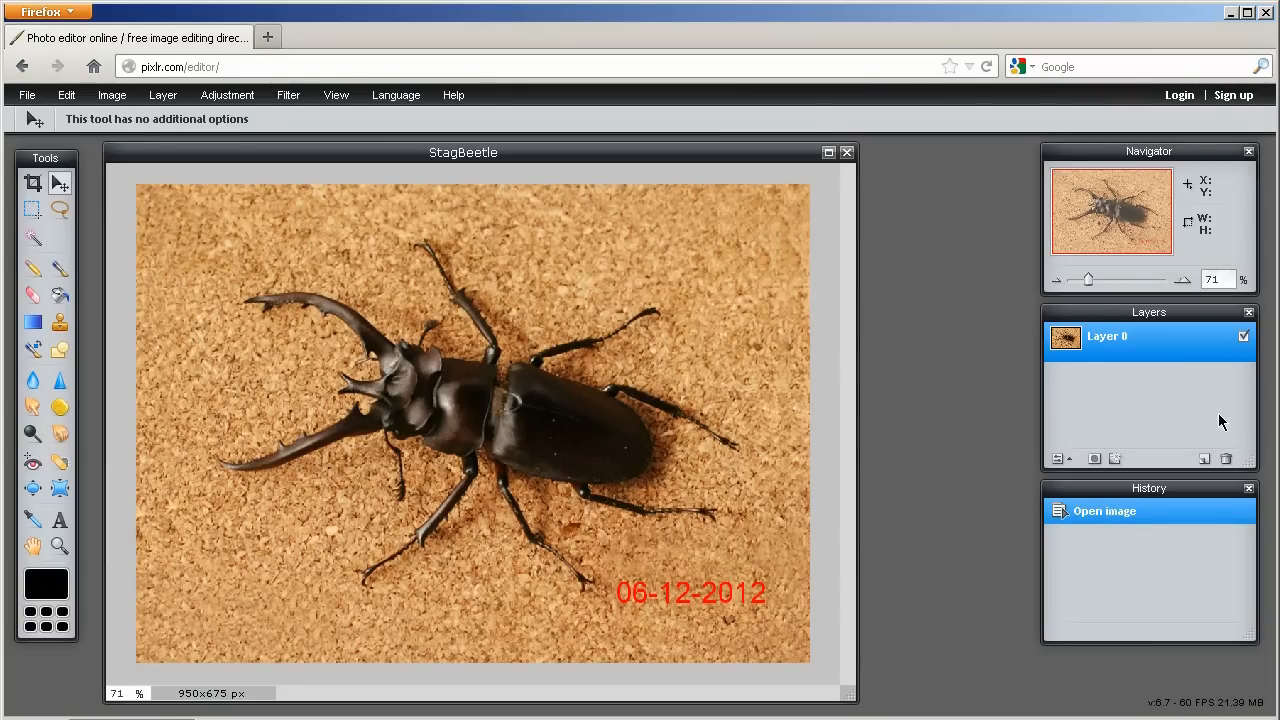
pyautogui.click(1244, 339)
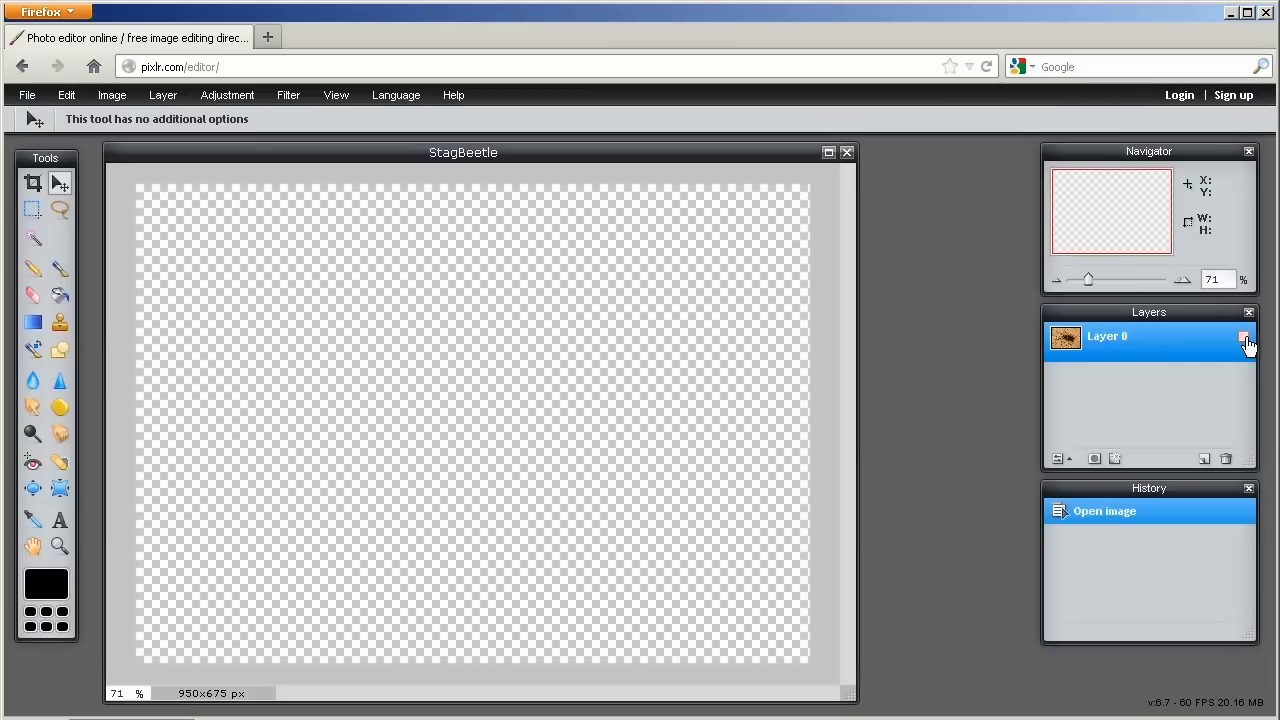
pyautogui.click(1244, 339)
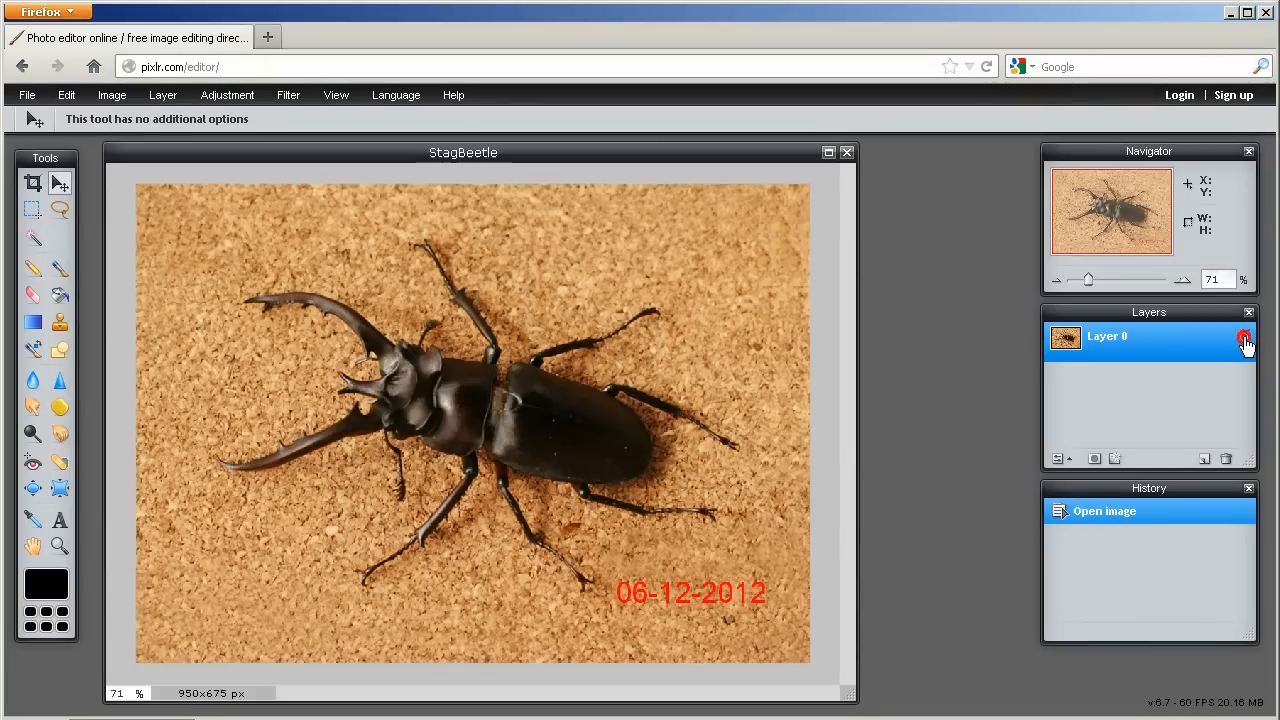
# - Rename the unlocked layer as Stag Beetle
pyautogui.doubleClick(1110, 343)
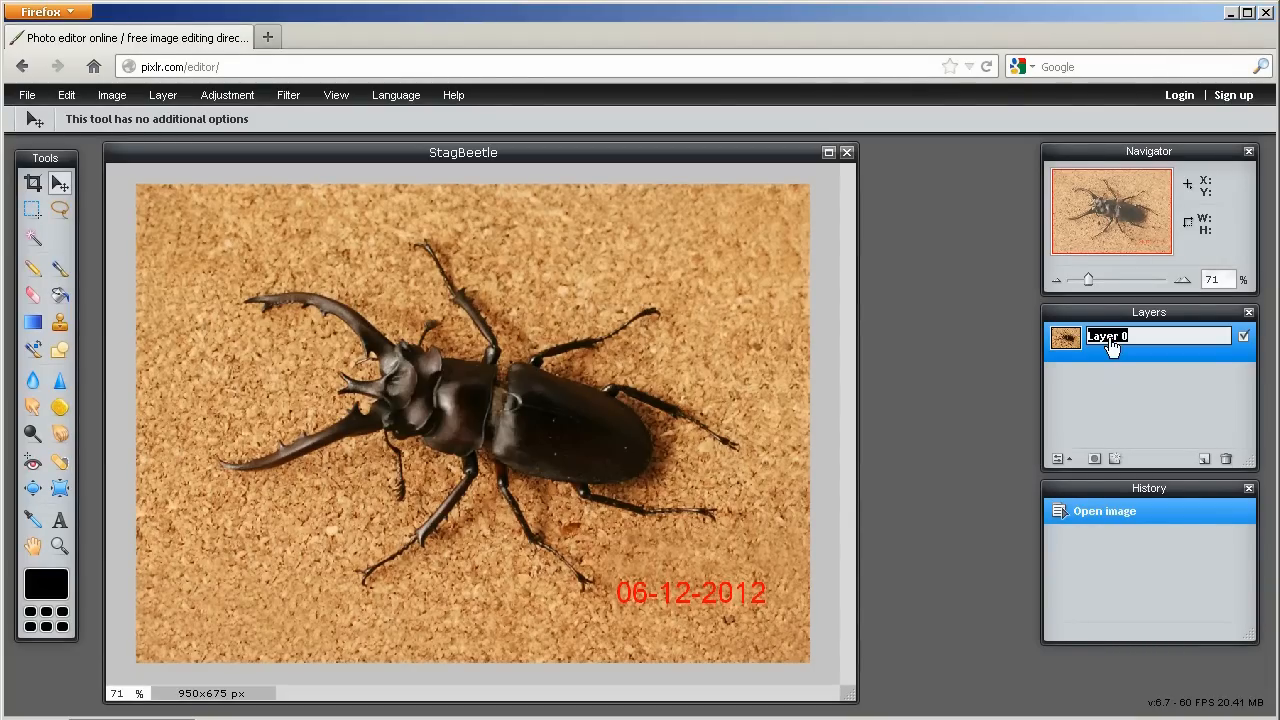
pyautogui.write('StagBeetle')
pyautogui.press('Return')
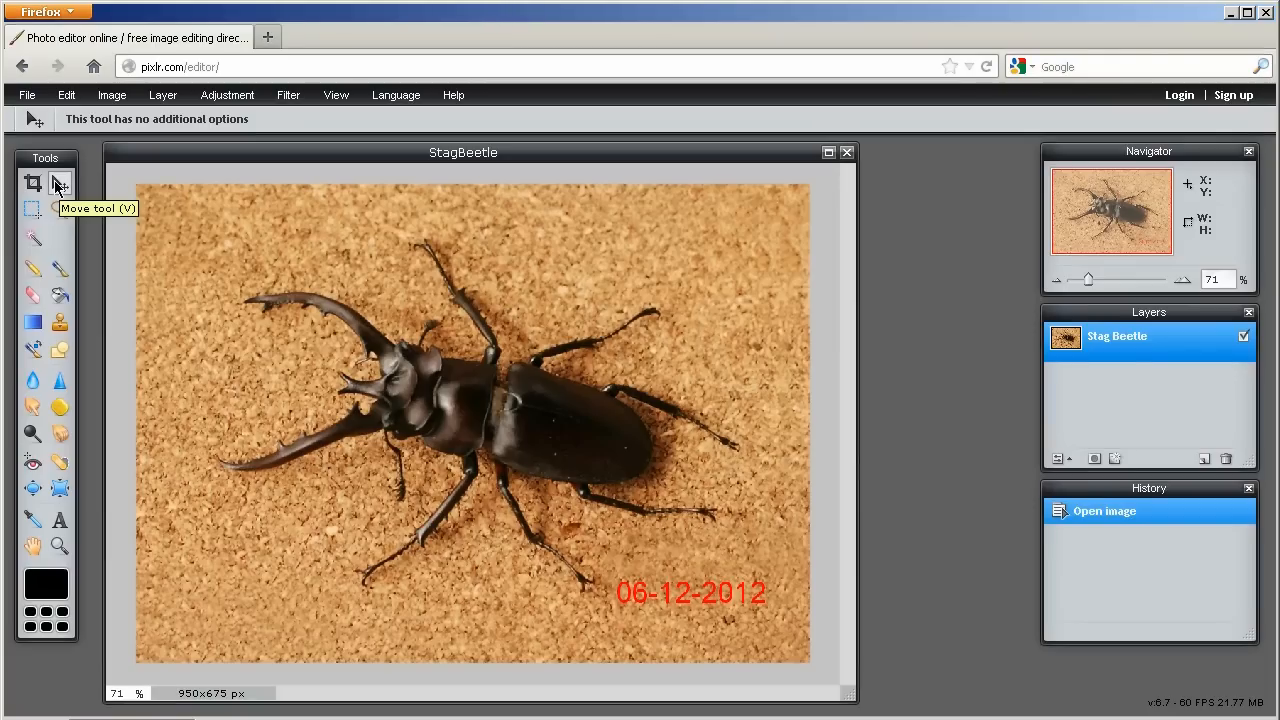
# - Move the Stag Beetle layer around the canvas and bring it back to fill the canvas area
pyautogui.moveTo(562, 402); pyautogui.dragTo(528, 394)
pyautogui.moveTo(528, 394); pyautogui.dragTo(498, 382)
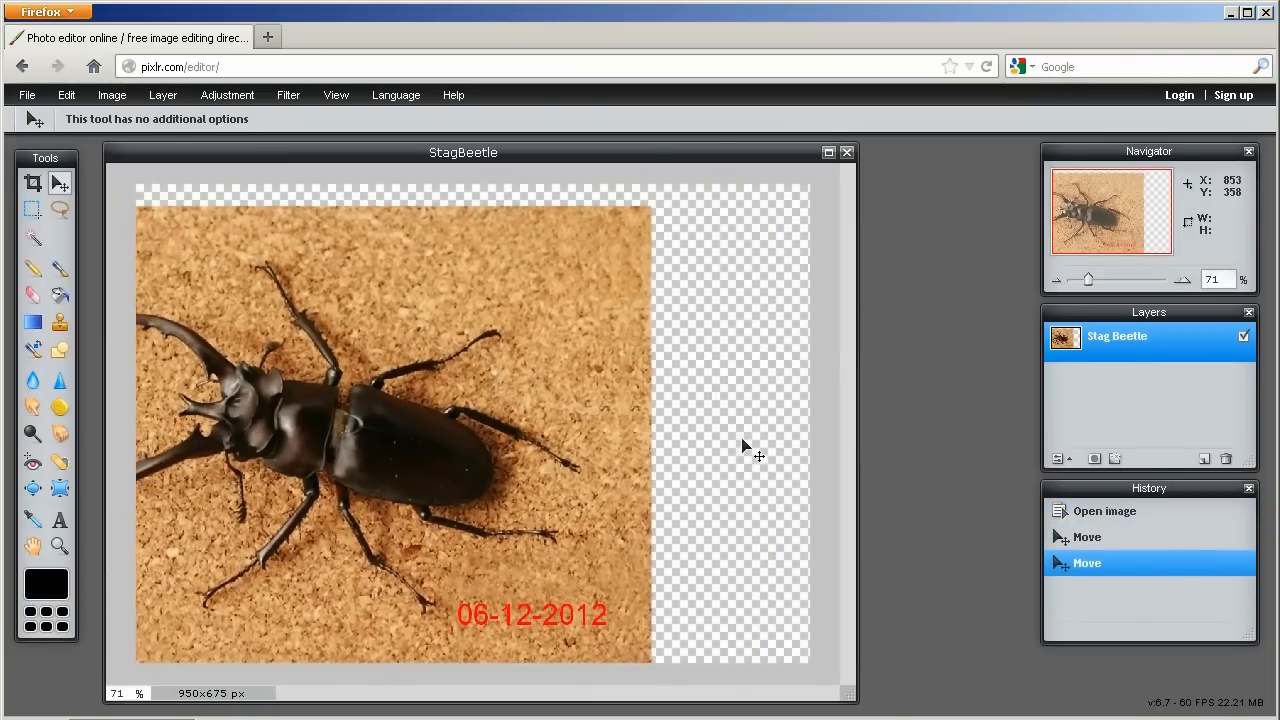
pyautogui.moveTo(533, 490); pyautogui.dragTo(690, 462)
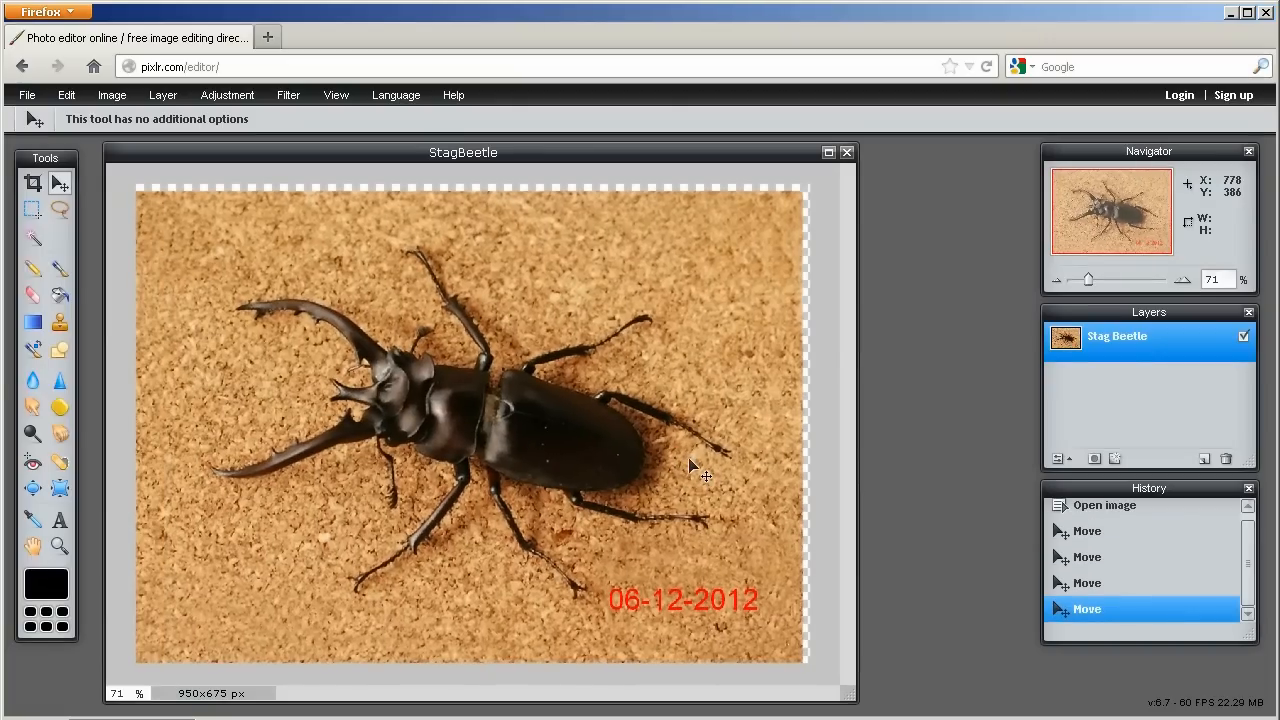
pyautogui.moveTo(666, 357); pyautogui.dragTo(552, 482)
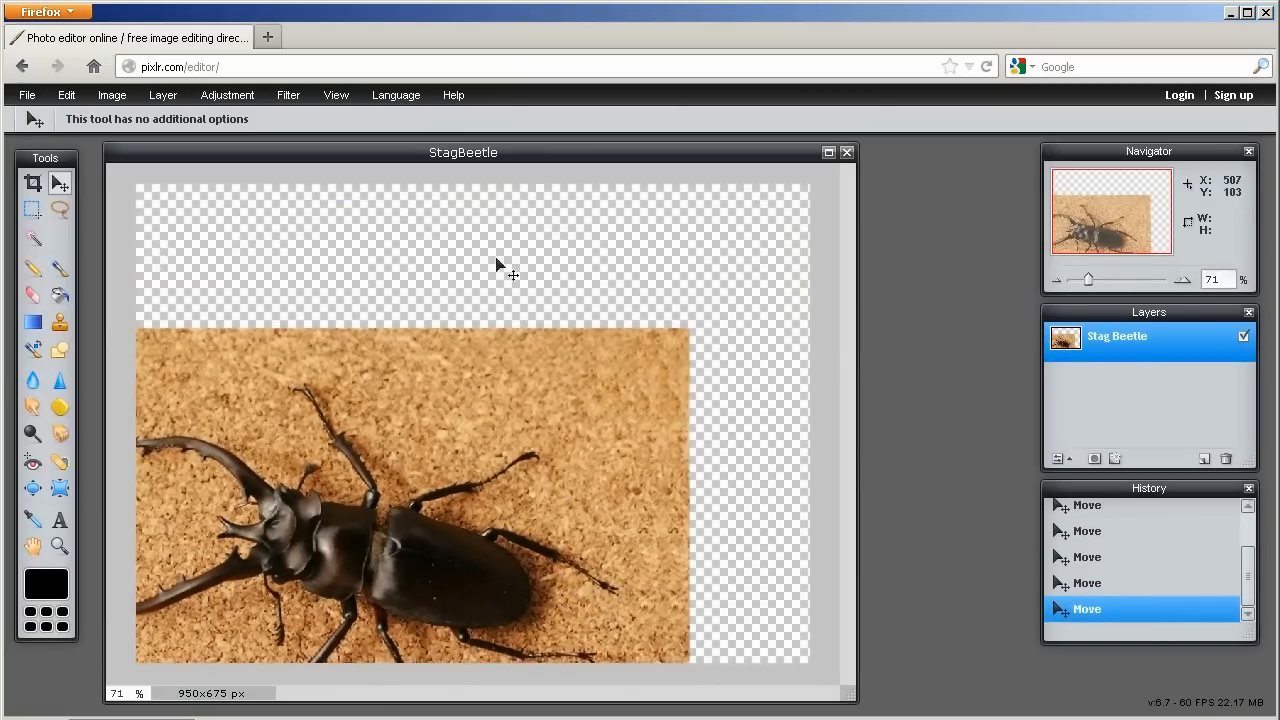
pyautogui.moveTo(649, 425); pyautogui.dragTo(767, 283)
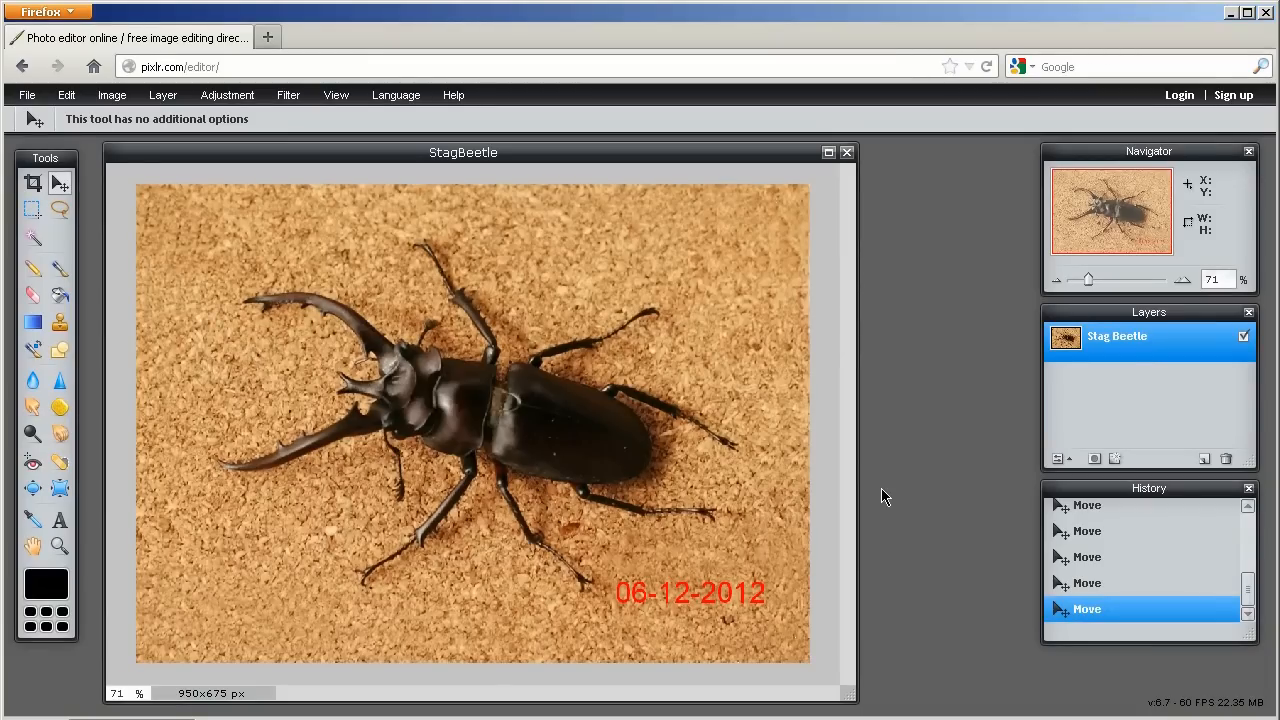
pyautogui.moveTo(556, 406)
pyautogui.mouseDown()
pyautogui.moveTo(584, 416)
pyautogui.moveTo(575, 395)
pyautogui.moveTo(551, 412)
pyautogui.moveTo(591, 403)
pyautogui.moveTo(563, 404)
pyautogui.mouseUp()
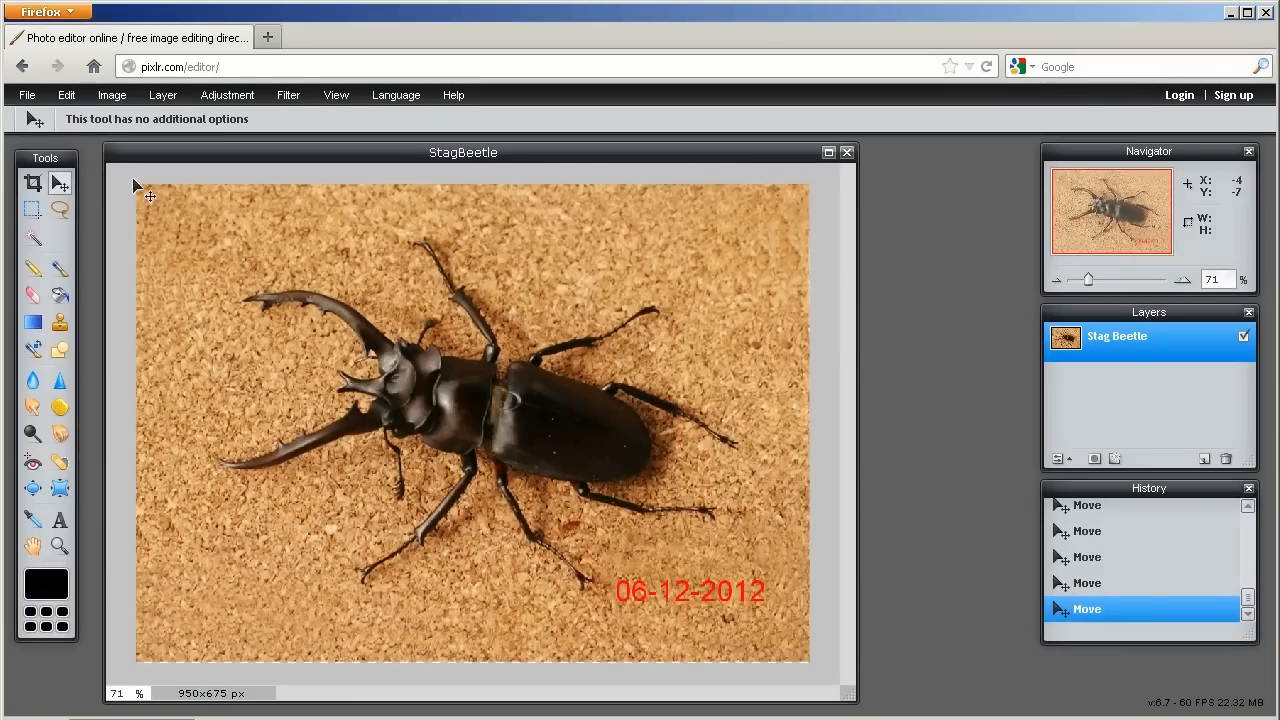
pyautogui.press('Return')
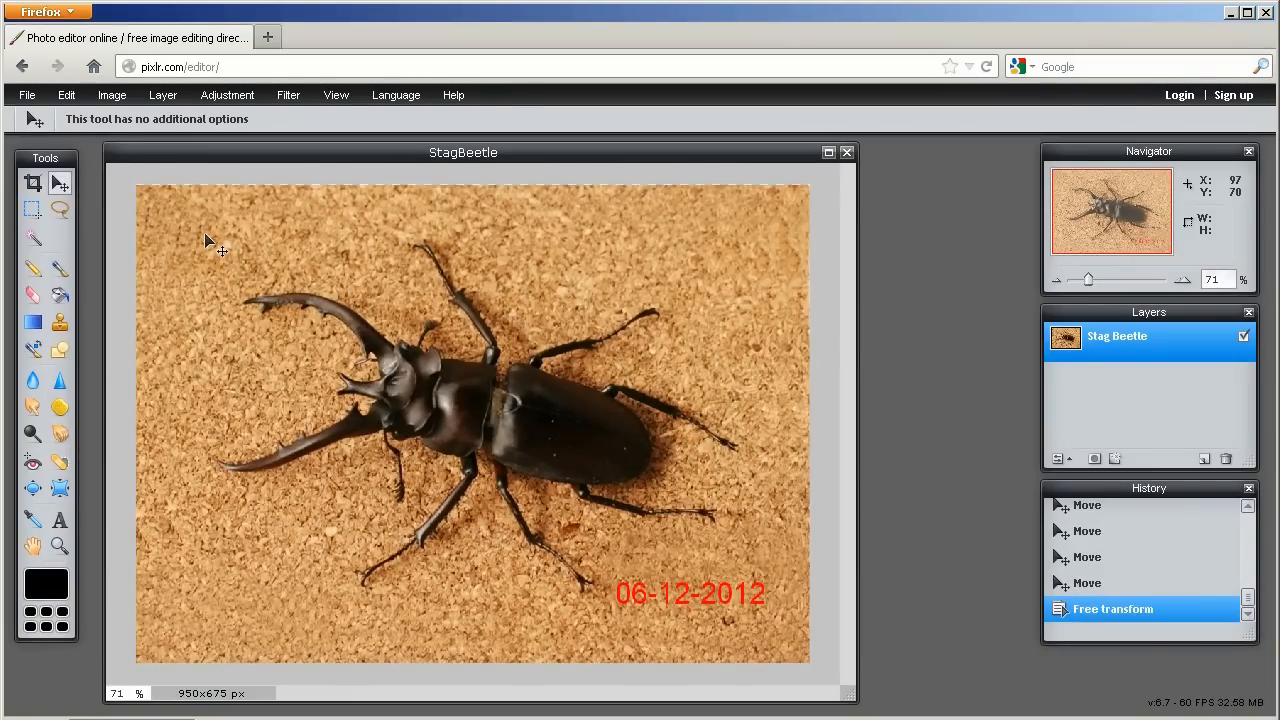
# - Apply a free transform to the Stag Beetle layer that shrinks it slightly and rotates it slightly counter-clockwise
pyautogui.click(70, 103)
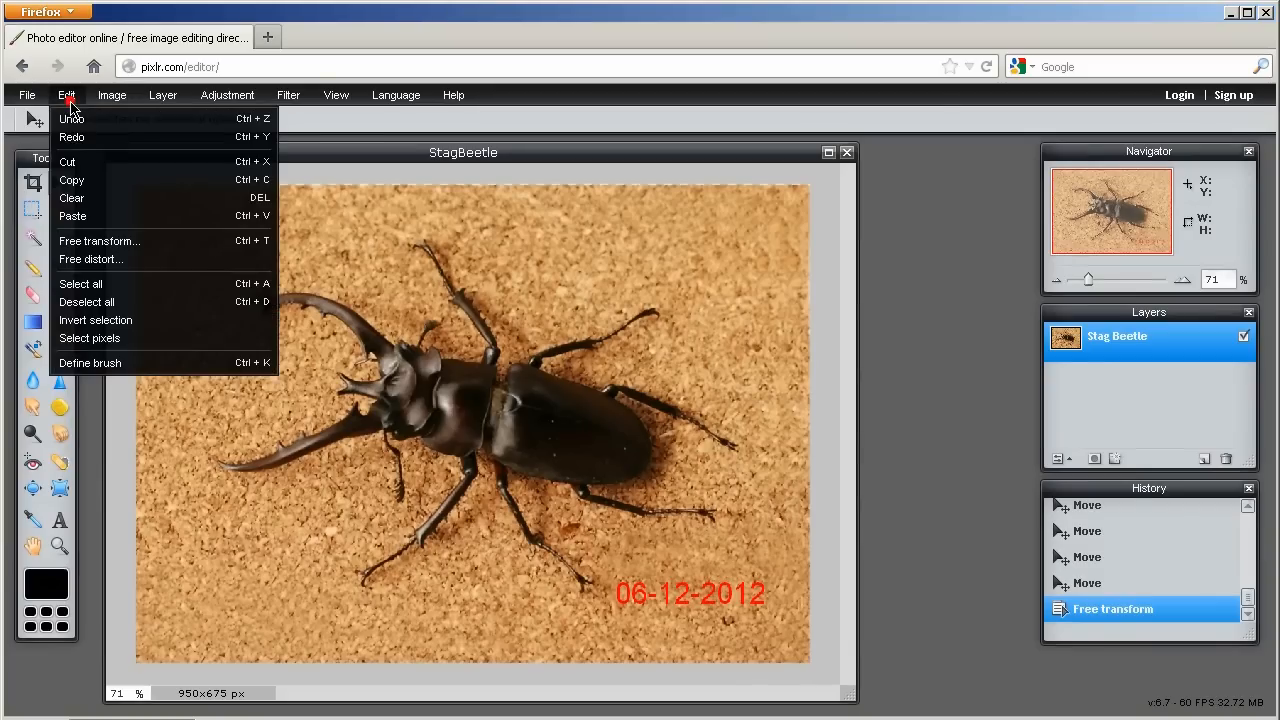
pyautogui.click(105, 240)
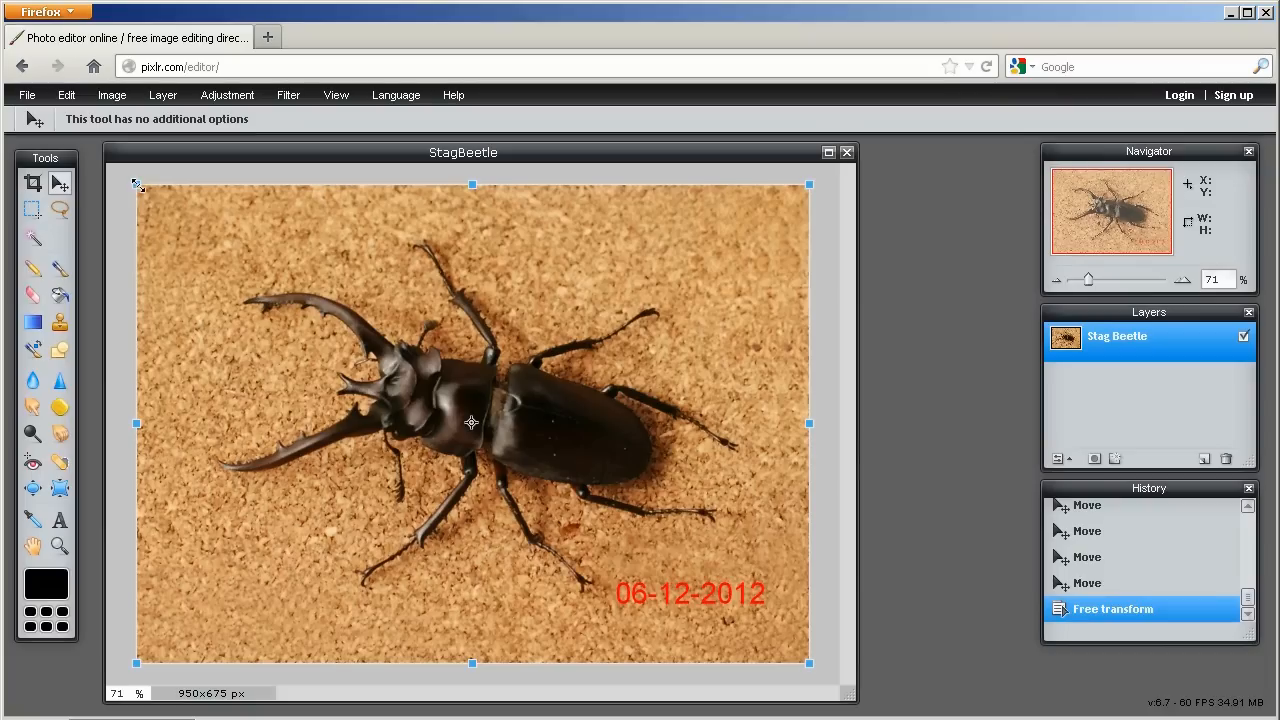
pyautogui.moveTo(138, 183)
pyautogui.mouseDown()
pyautogui.moveTo(205, 215)
pyautogui.moveTo(268, 282)
pyautogui.moveTo(216, 236)
pyautogui.moveTo(243, 264)
pyautogui.moveTo(366, 347)
pyautogui.moveTo(201, 228)
pyautogui.moveTo(226, 245)
pyautogui.moveTo(150, 171)
pyautogui.moveTo(134, 184)
pyautogui.mouseUp()
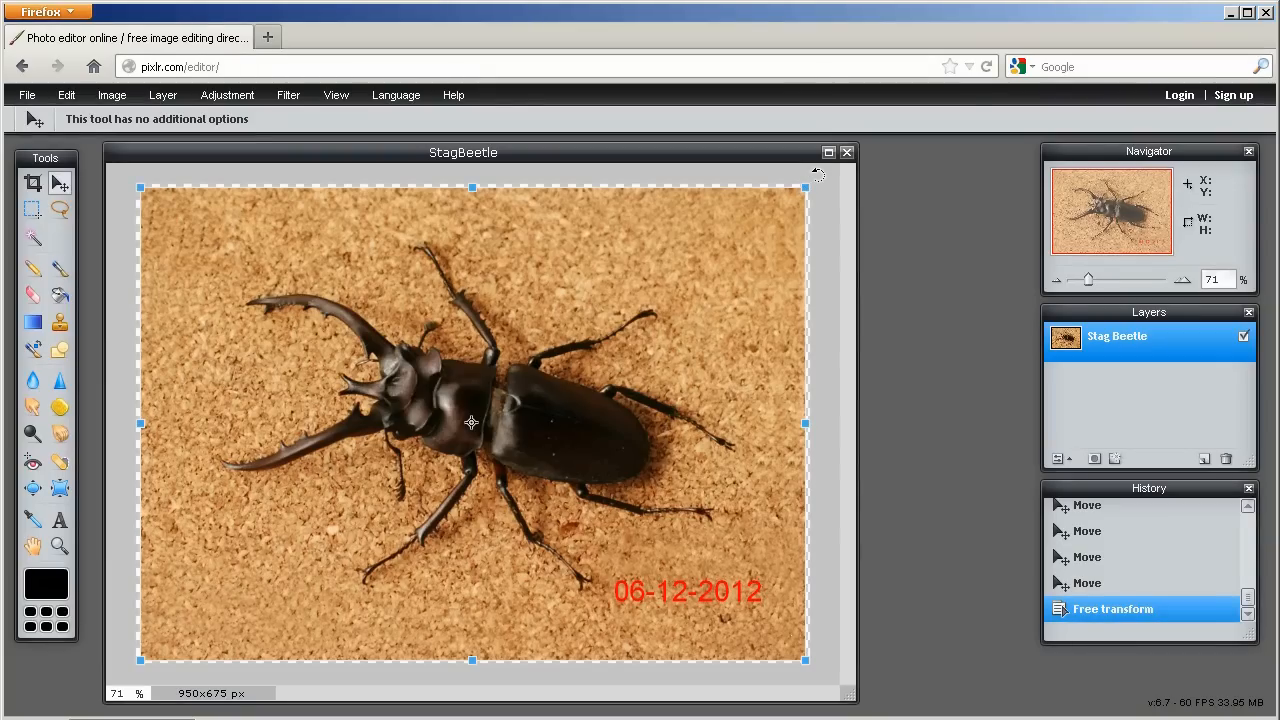
pyautogui.moveTo(817, 175); pyautogui.dragTo(758, 130)
pyautogui.moveTo(645, 472); pyautogui.dragTo(623, 459)
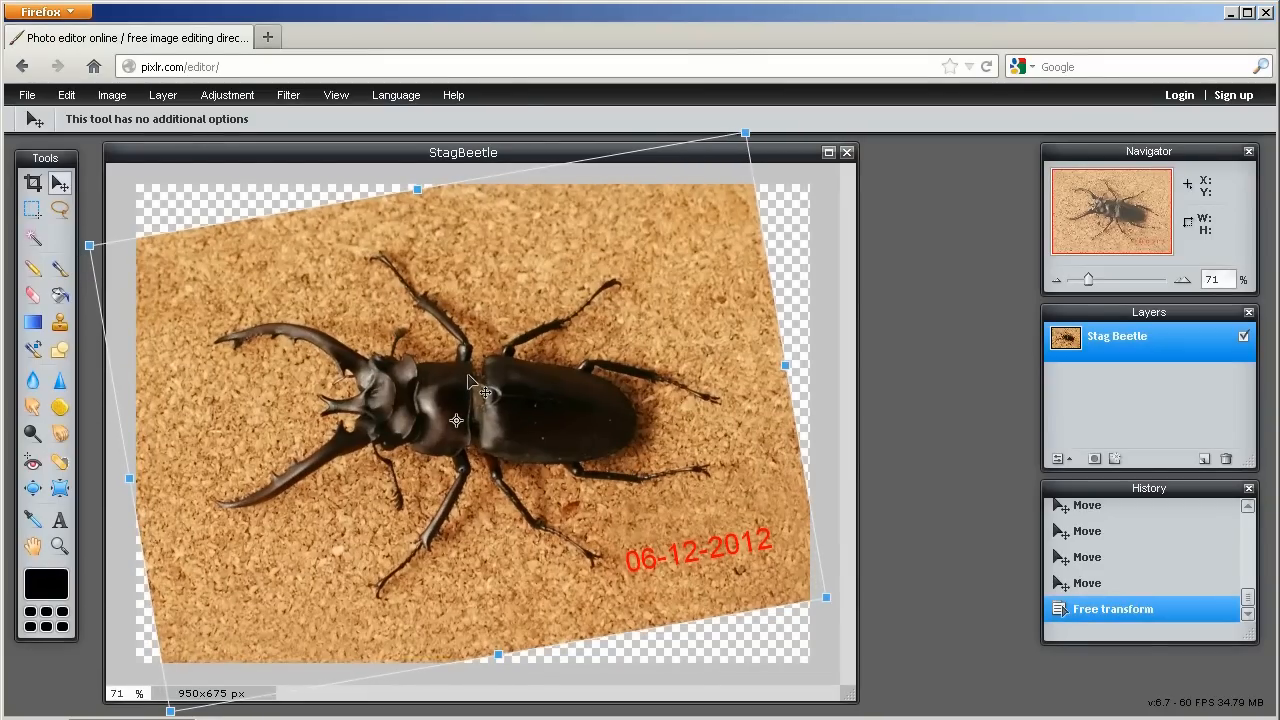
pyautogui.press('Return')
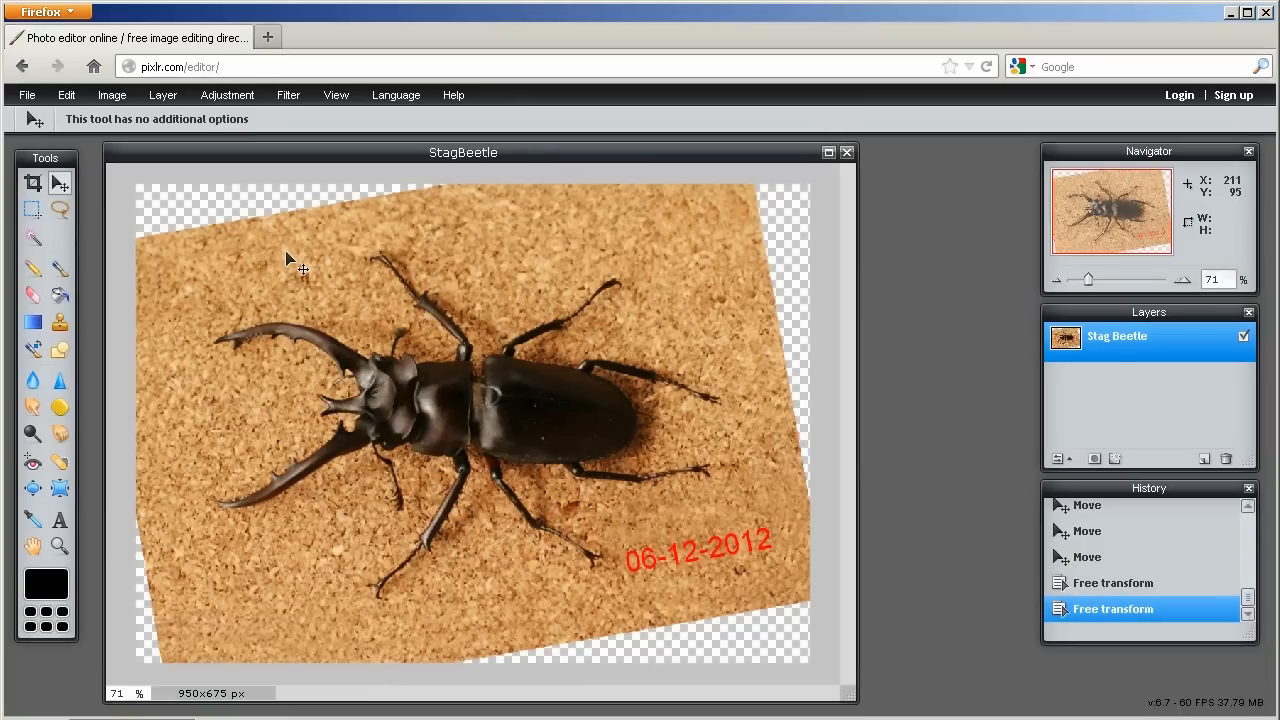
# - Examine the options of several tools, including Crop, Lasso, Wand, Pencil, Brush and Paint bucket
pyautogui.click(33, 183)
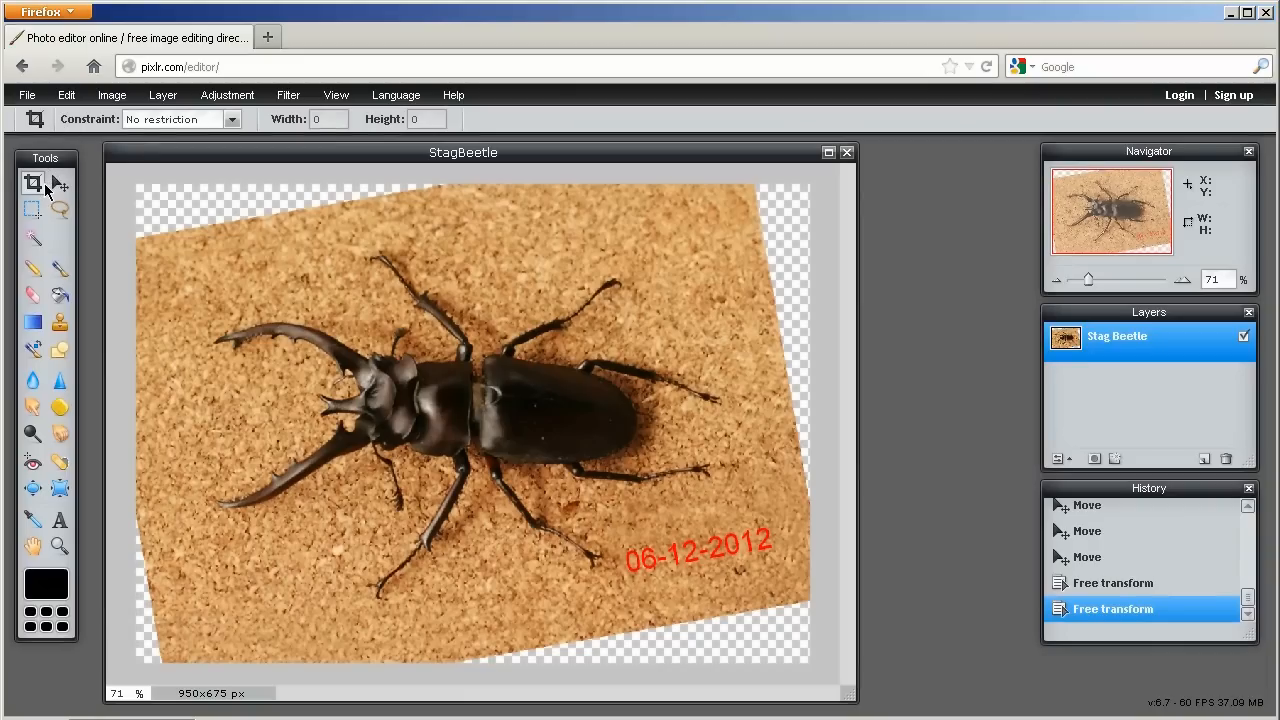
pyautogui.click(56, 214)
pyautogui.click(33, 238)
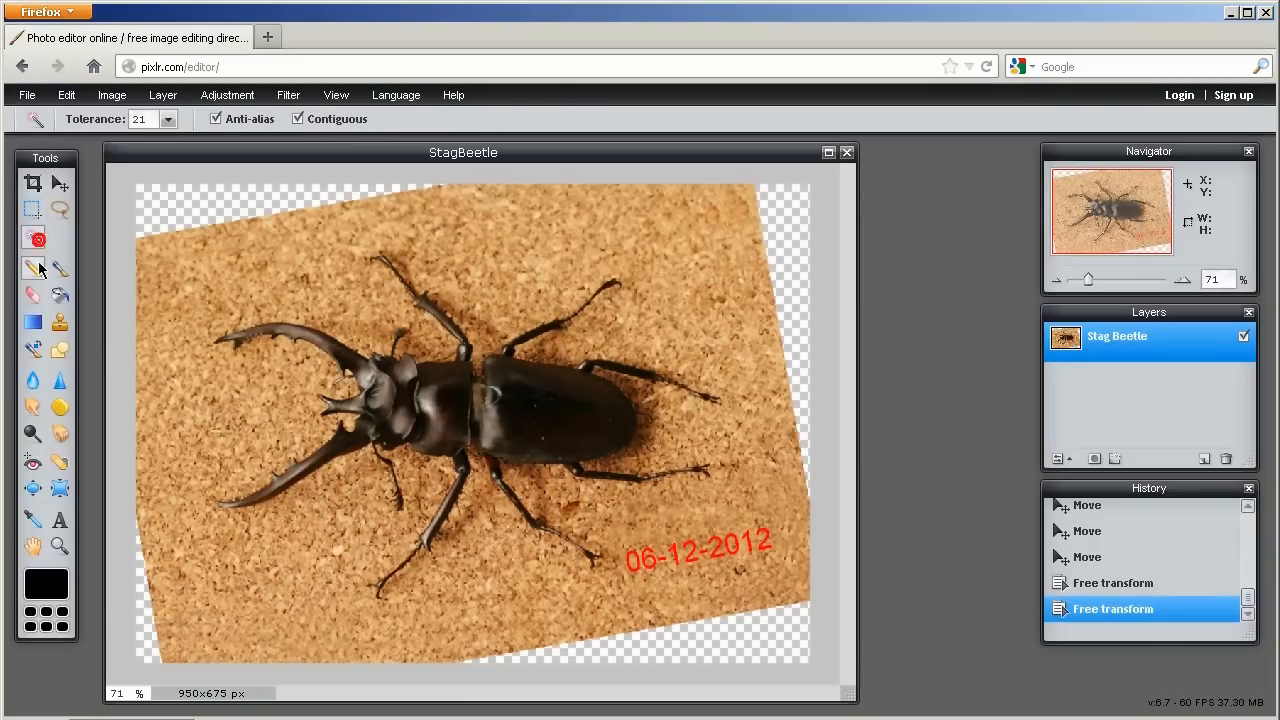
pyautogui.click(33, 268)
pyautogui.click(58, 270)
pyautogui.click(58, 295)
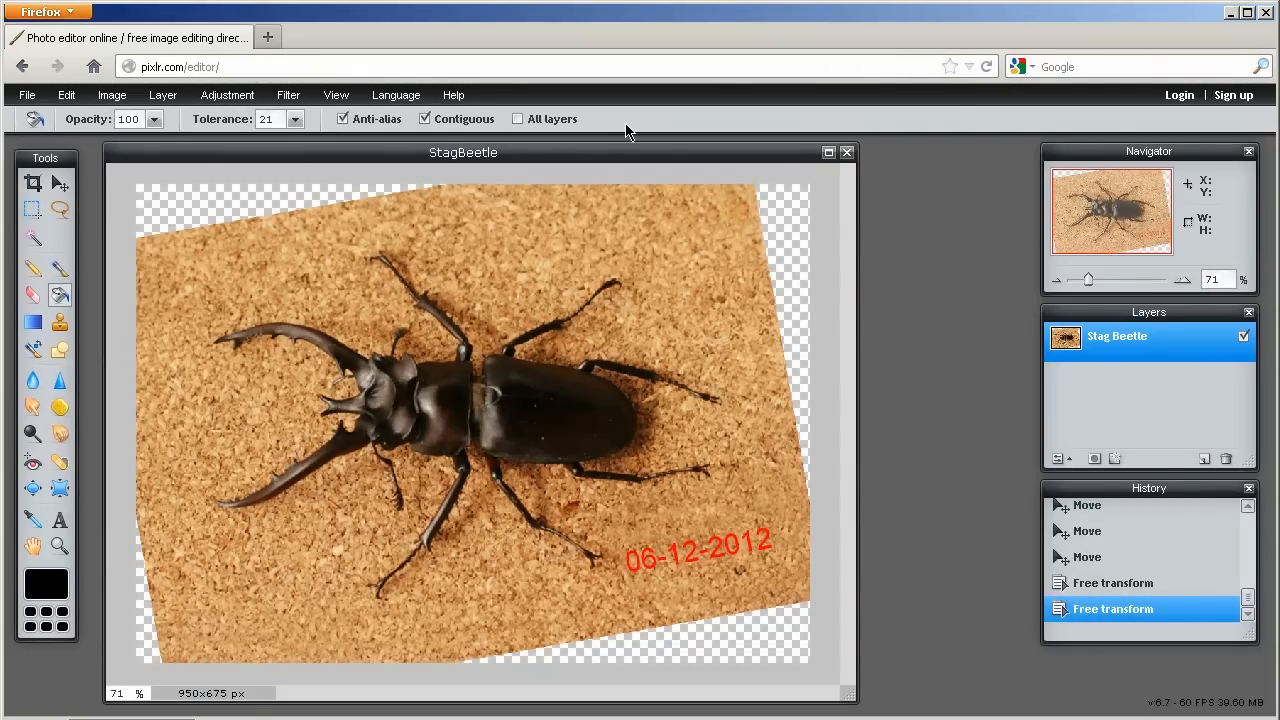
# - Crop the rotated image to about 813 × 535 px around the beetle, excluding the transparent corners
pyautogui.click(44, 180)
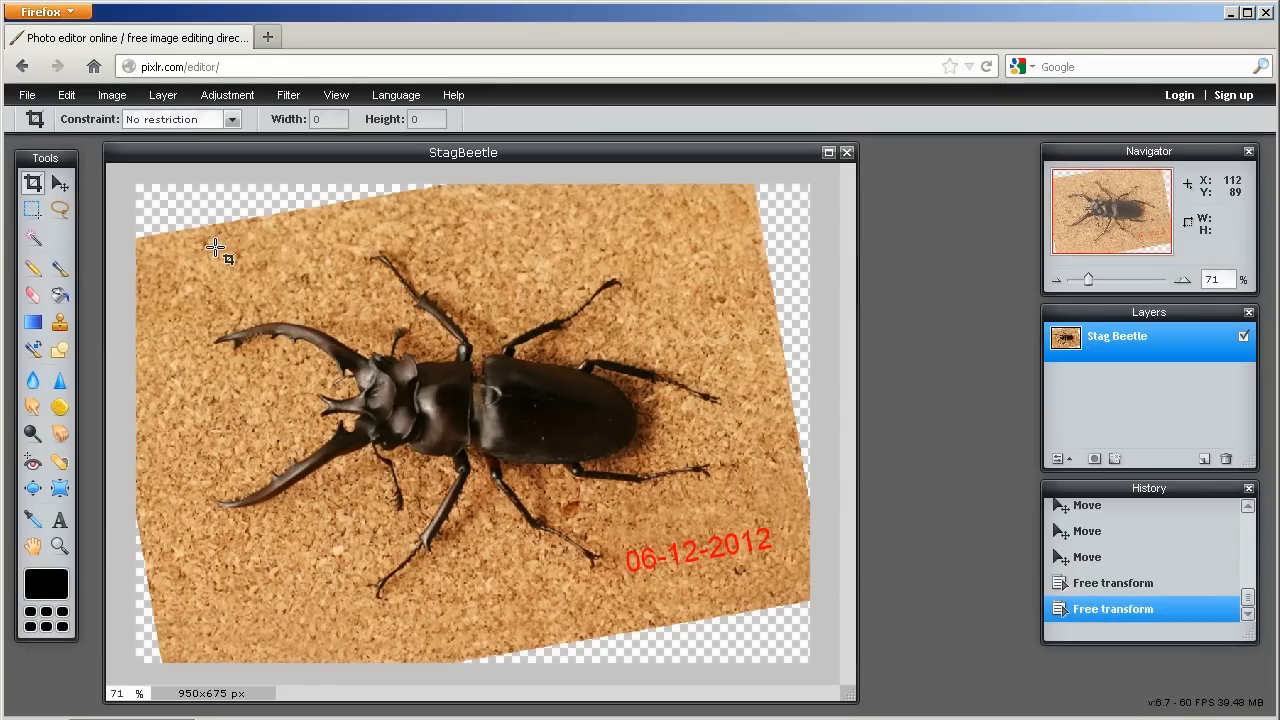
pyautogui.moveTo(189, 239); pyautogui.dragTo(757, 609)
pyautogui.moveTo(756, 240); pyautogui.dragTo(759, 234)
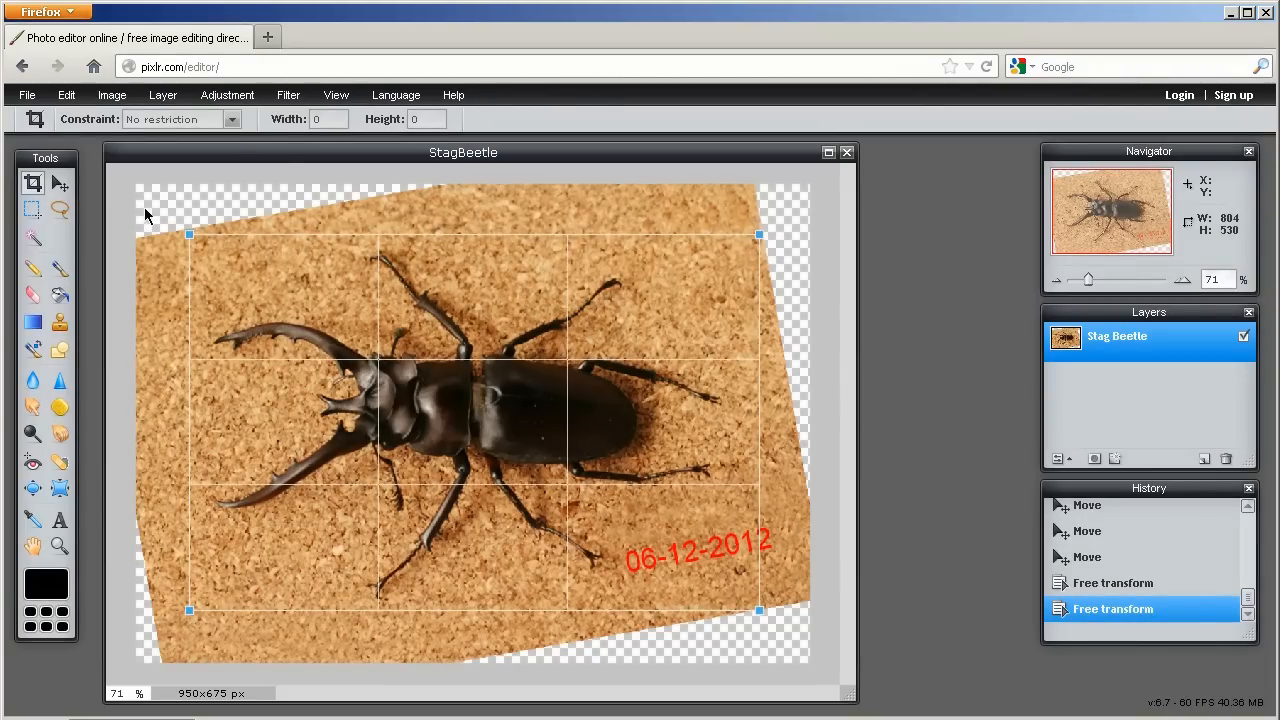
pyautogui.click(183, 236)
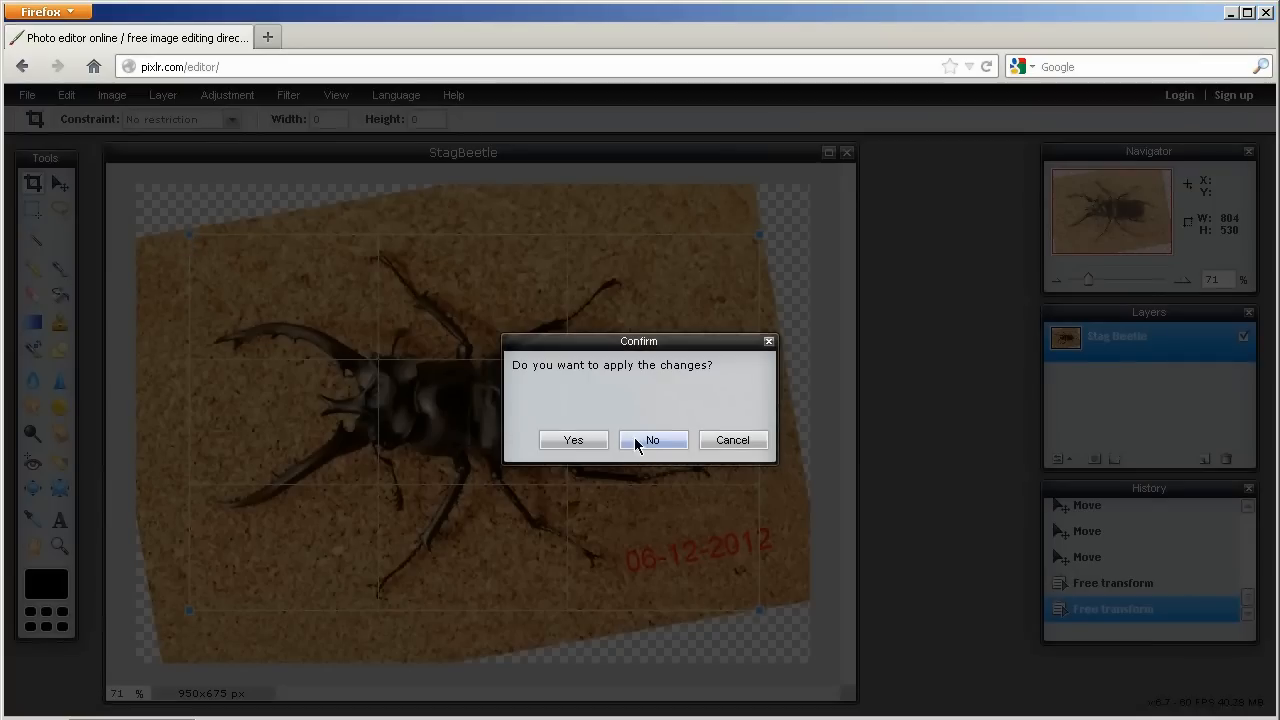
pyautogui.click(738, 443)
pyautogui.moveTo(188, 234); pyautogui.dragTo(184, 232)
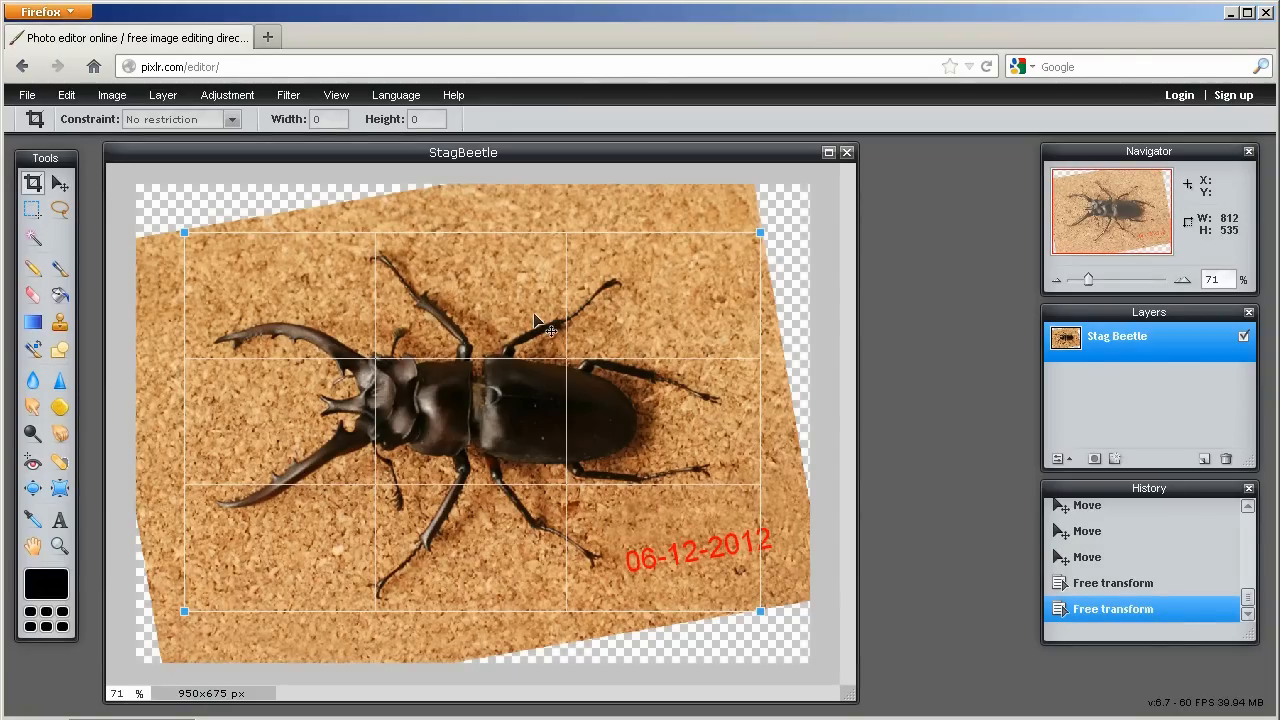
pyautogui.press('Return')
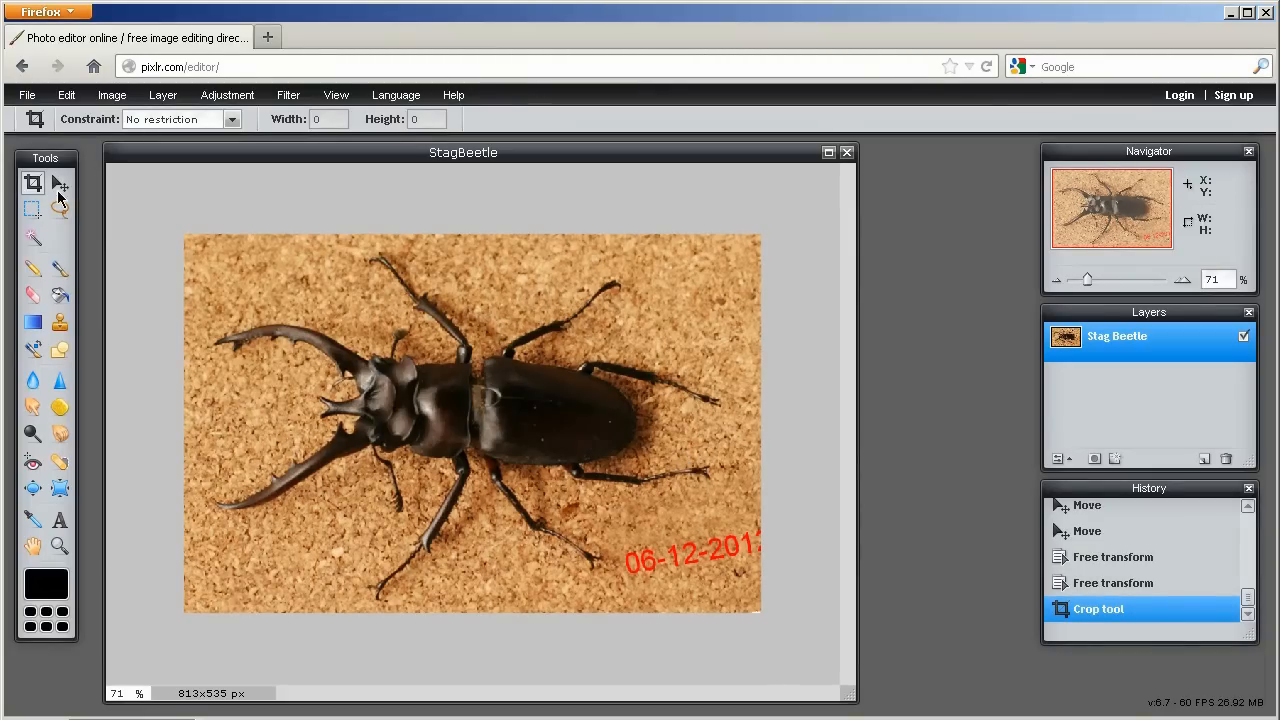
# - Add the text "Stag Beetle" as a new text layer in the upper right area of the beetle photo
pyautogui.click(60, 521)
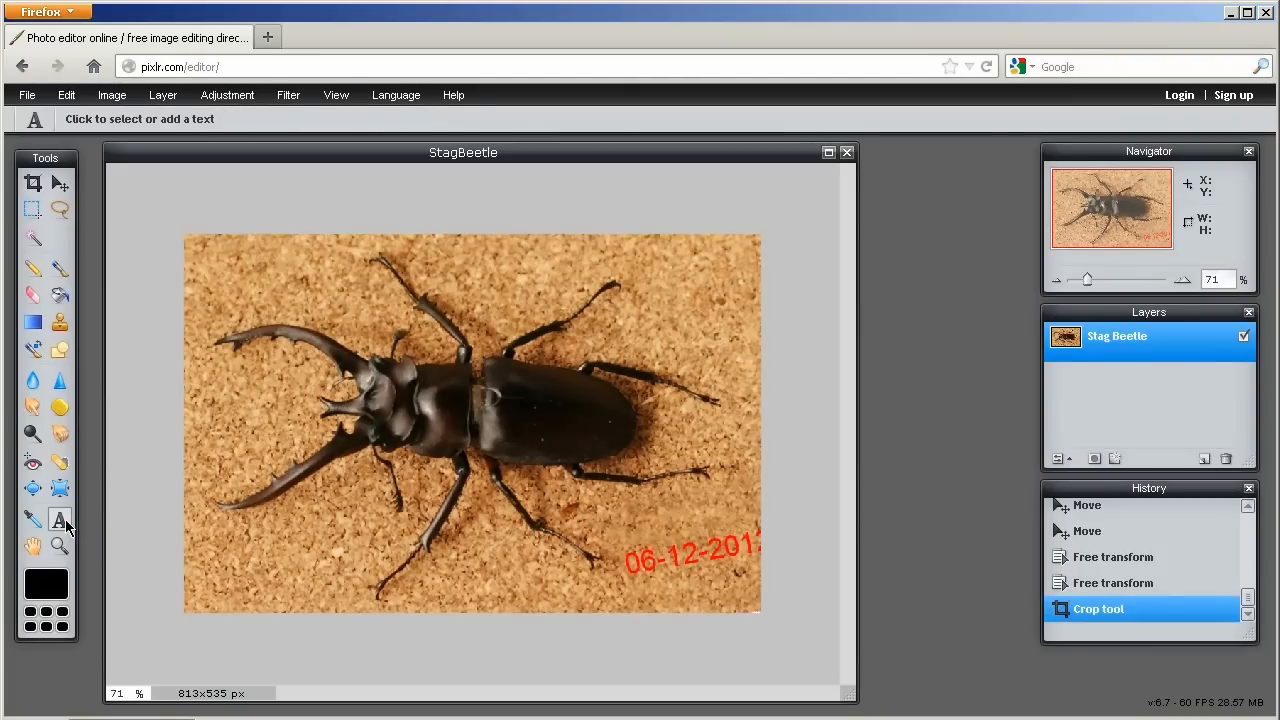
pyautogui.click(489, 268)
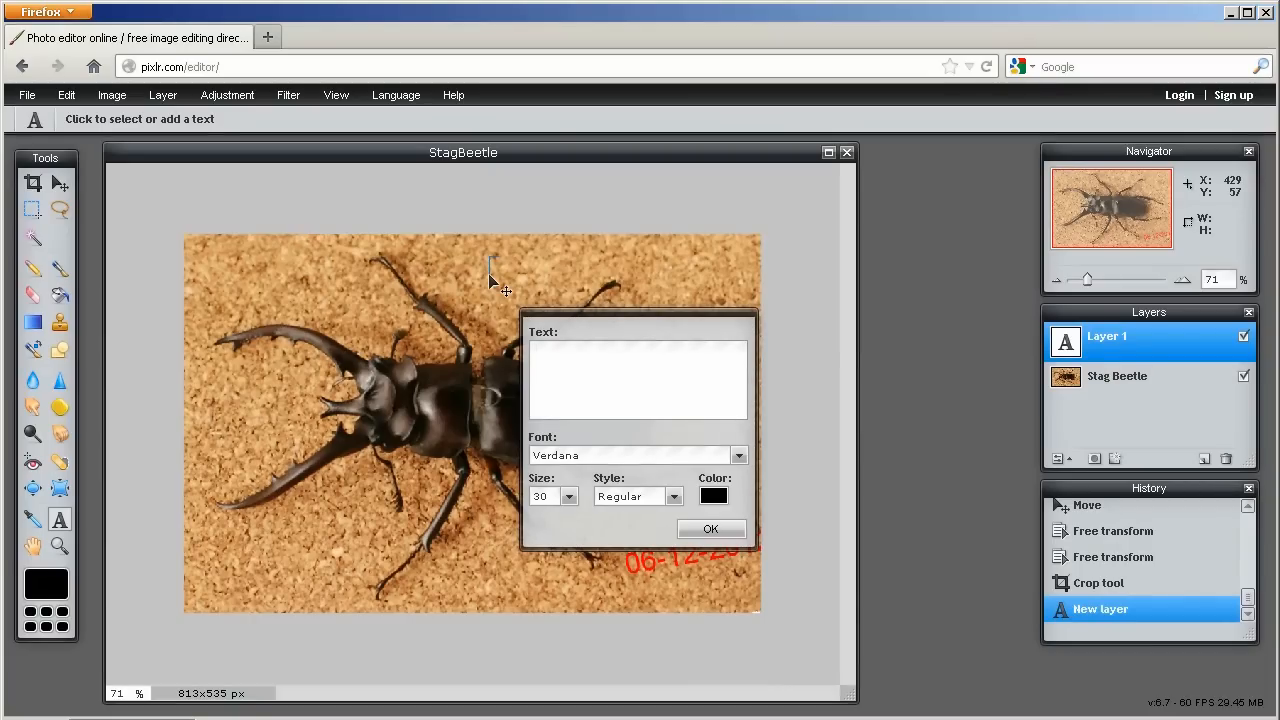
pyautogui.write('Stag be')
pyautogui.press('BackSpace')
pyautogui.press('BackSpace')
pyautogui.write('B')
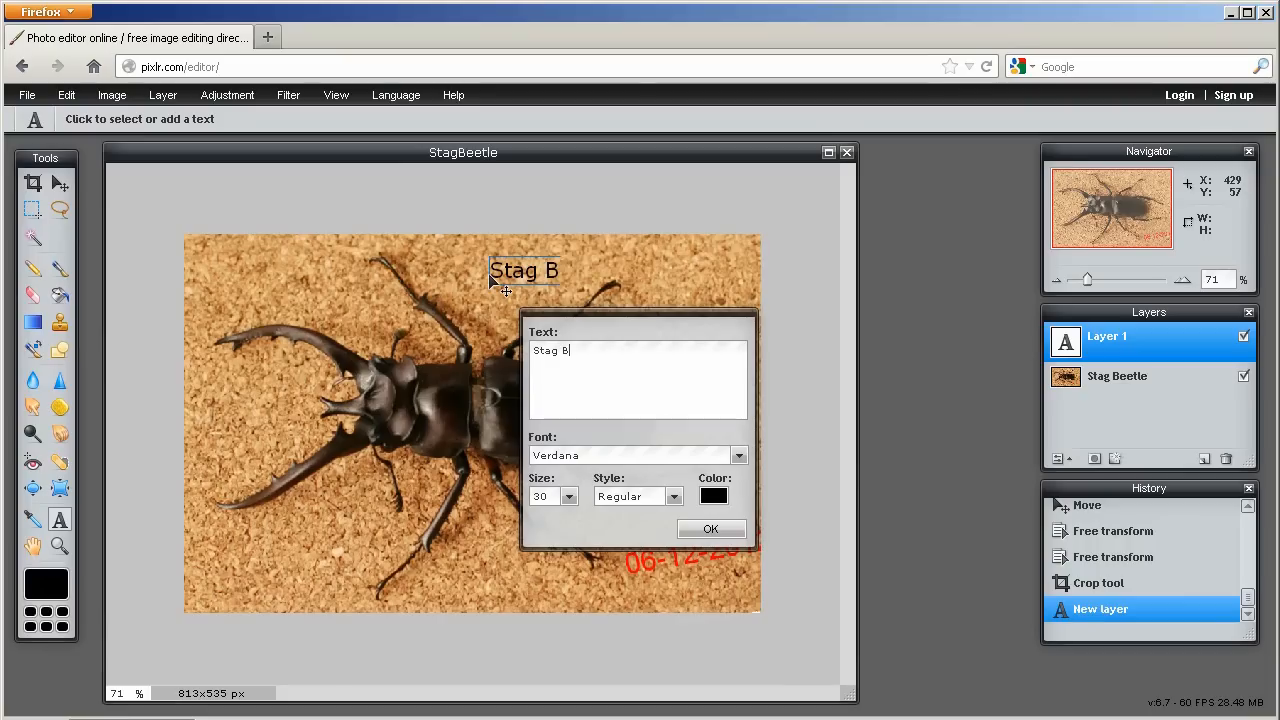
pyautogui.write('eetle')
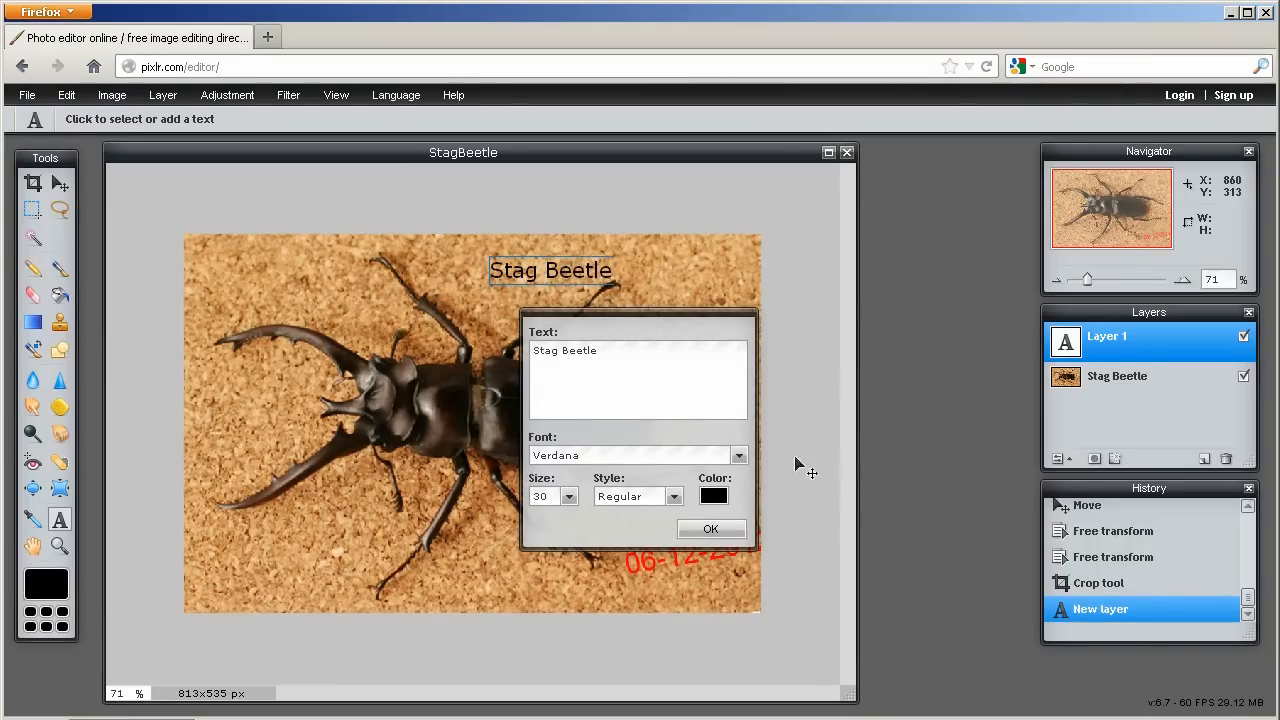
# - Browse the available fonts and set the Stag Beetle text's font to Arial
pyautogui.click(744, 457)
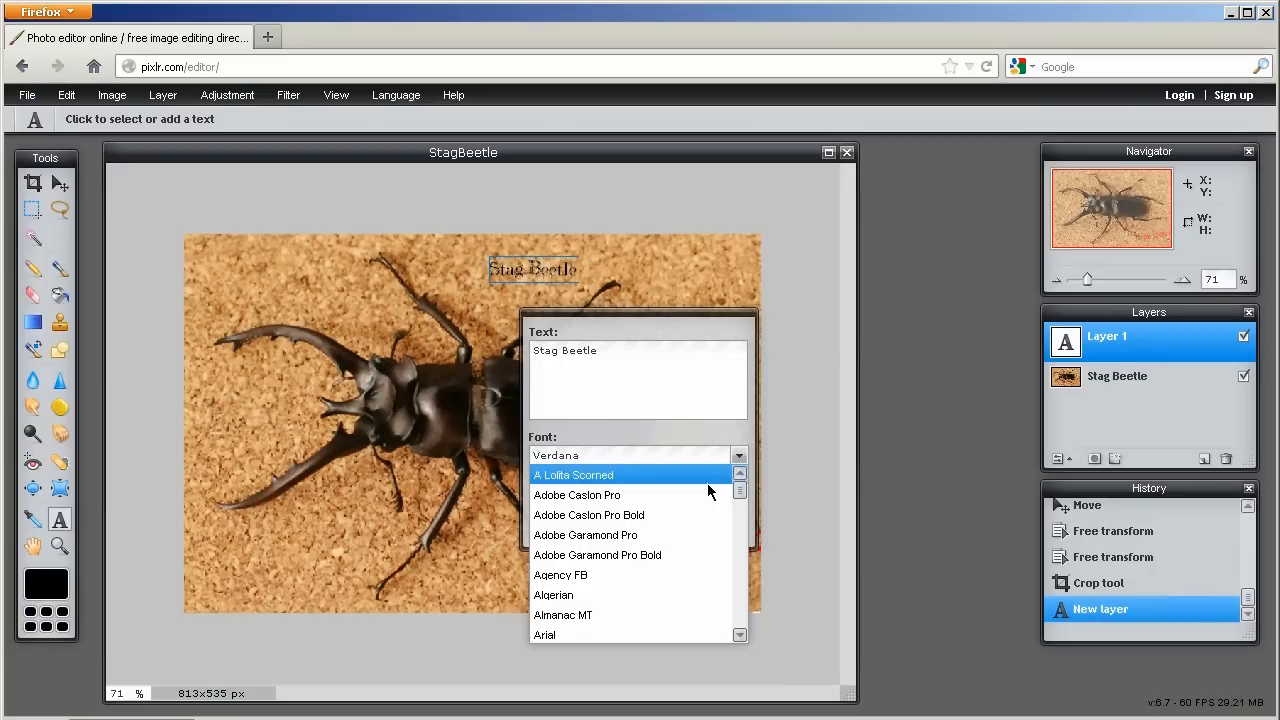
pyautogui.scroll(-15, 627, 540)
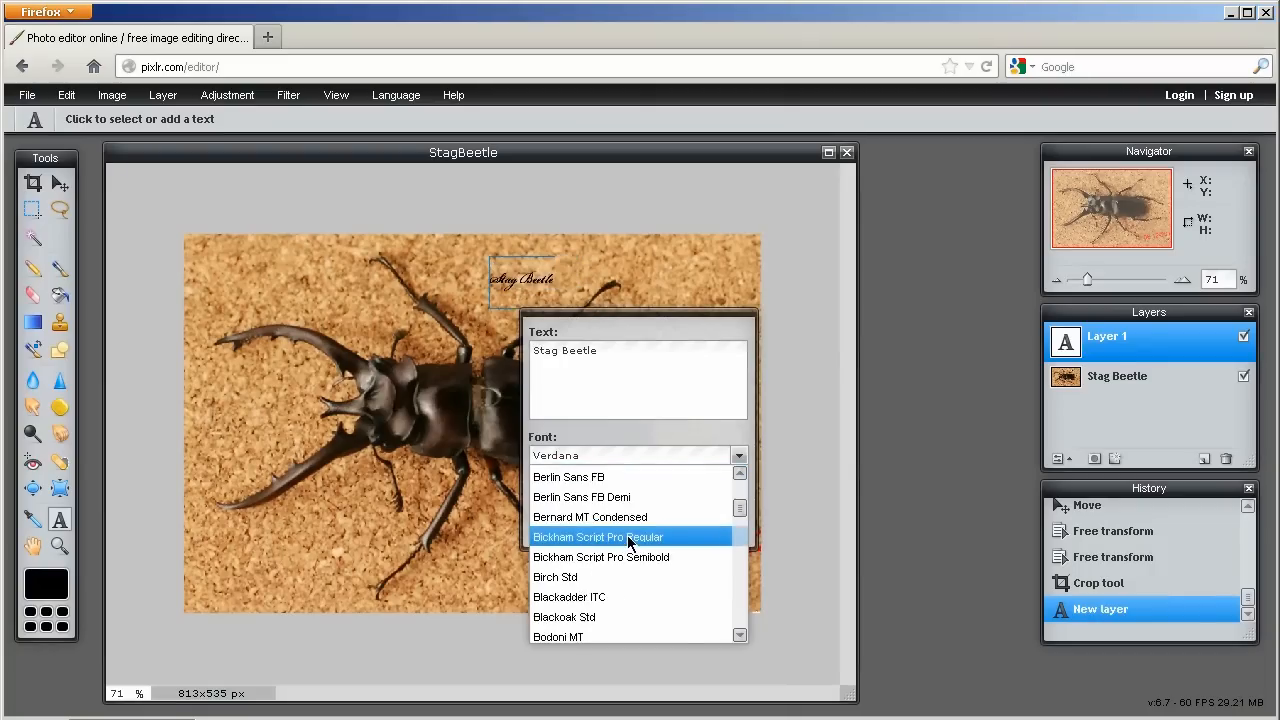
pyautogui.scroll(-10, 627, 540)
pyautogui.scroll(20, 627, 540)
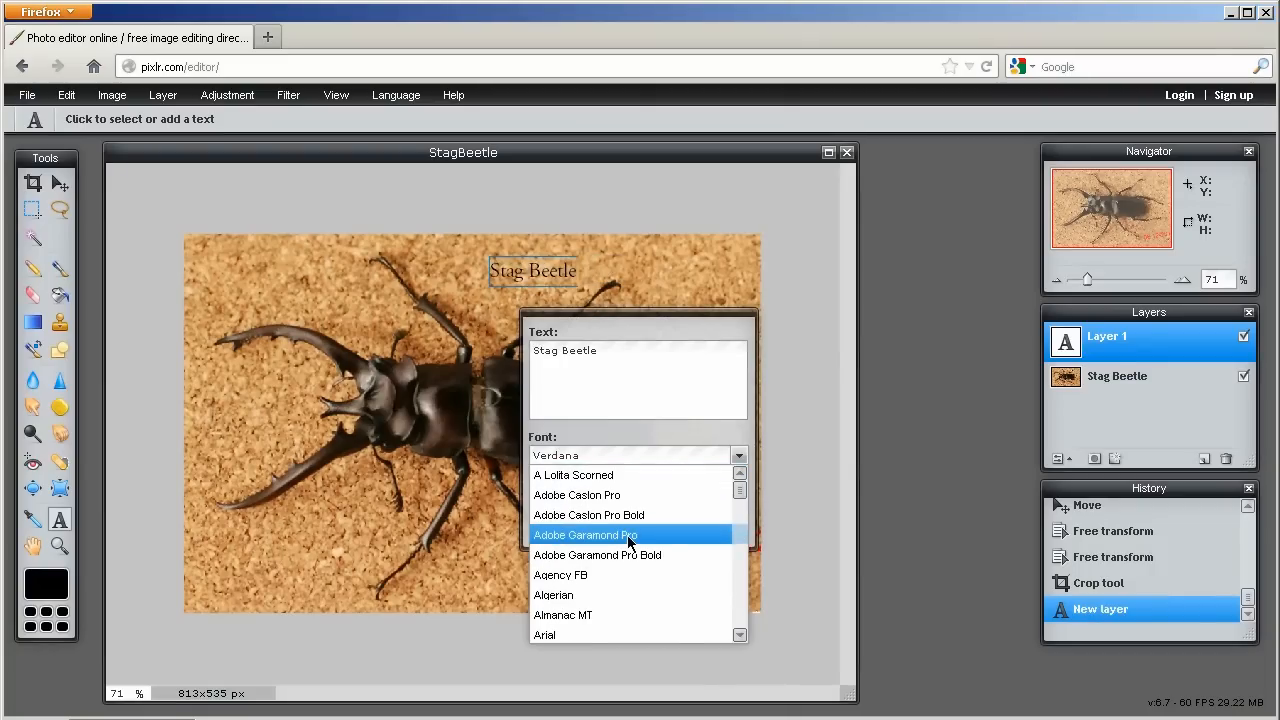
pyautogui.click(632, 633)
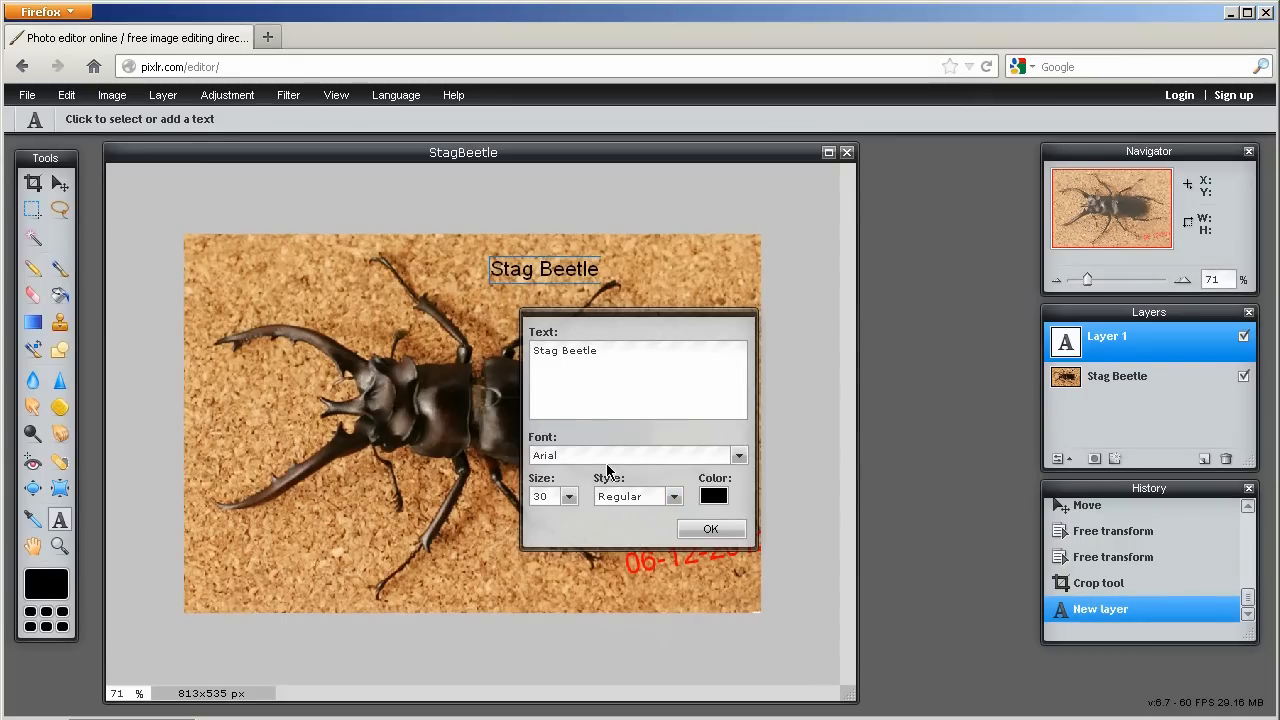
# - Set the Stag Beetle text's style to Bold and its size to 65
pyautogui.click(675, 498)
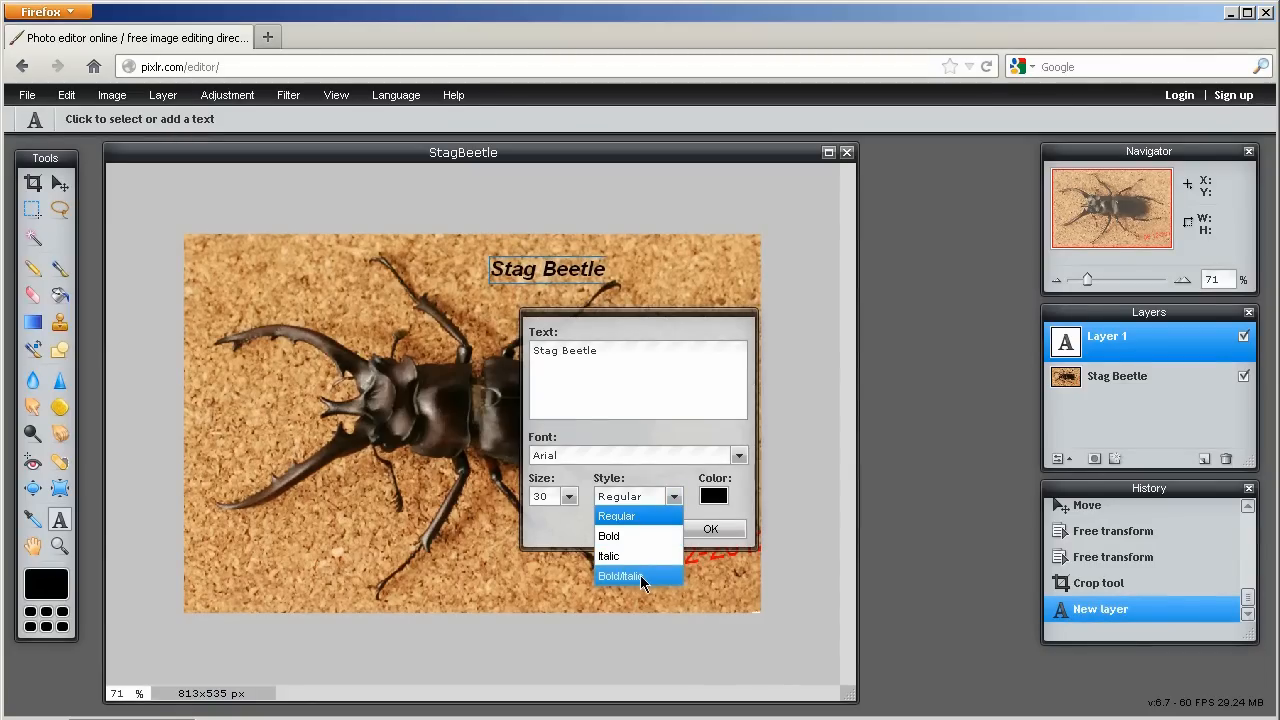
pyautogui.click(640, 537)
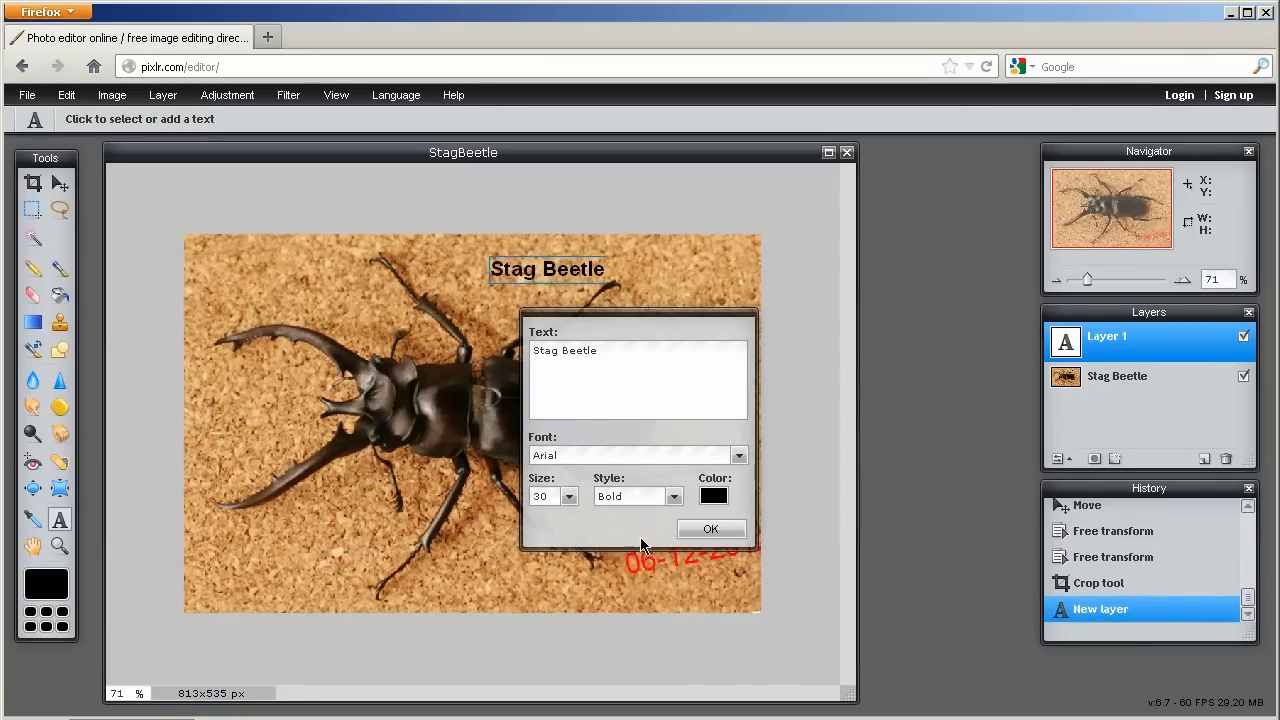
pyautogui.click(569, 496)
pyautogui.moveTo(498, 518); pyautogui.dragTo(521, 517)
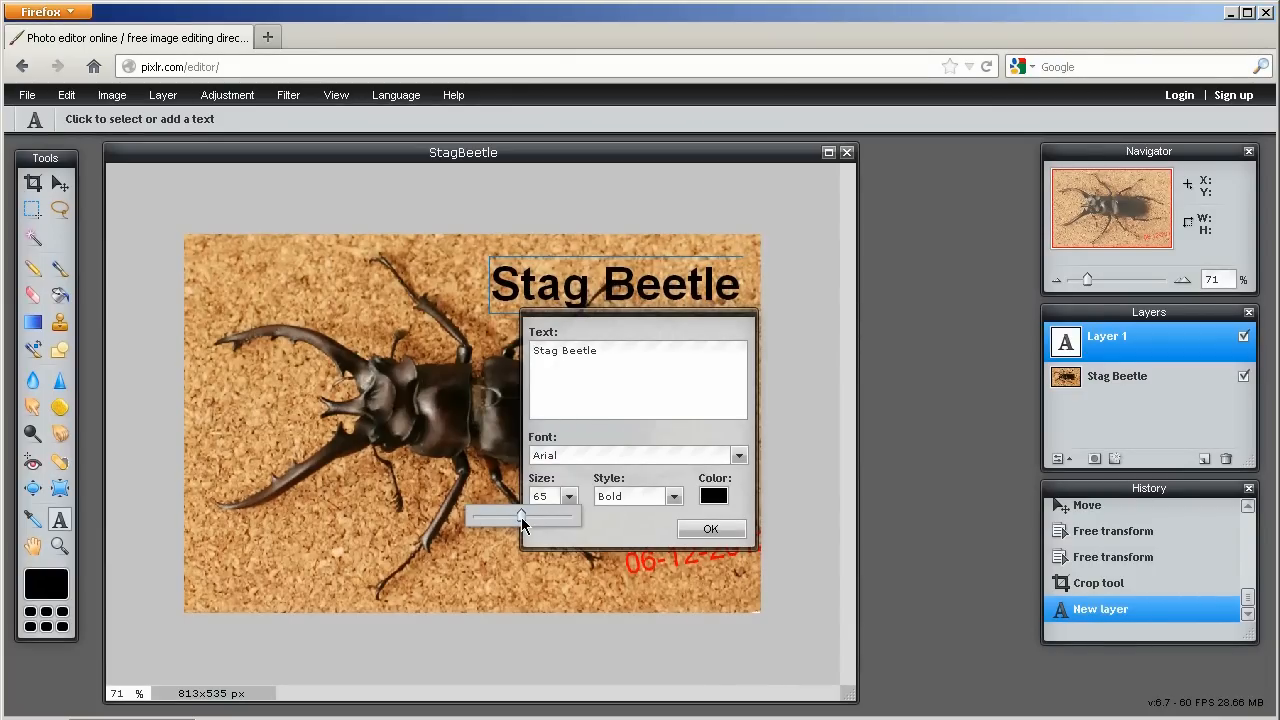
# - Try a muted green (5a8f65) and a muted red (964745) as text colour using the HSL colour wheel
pyautogui.click(713, 502)
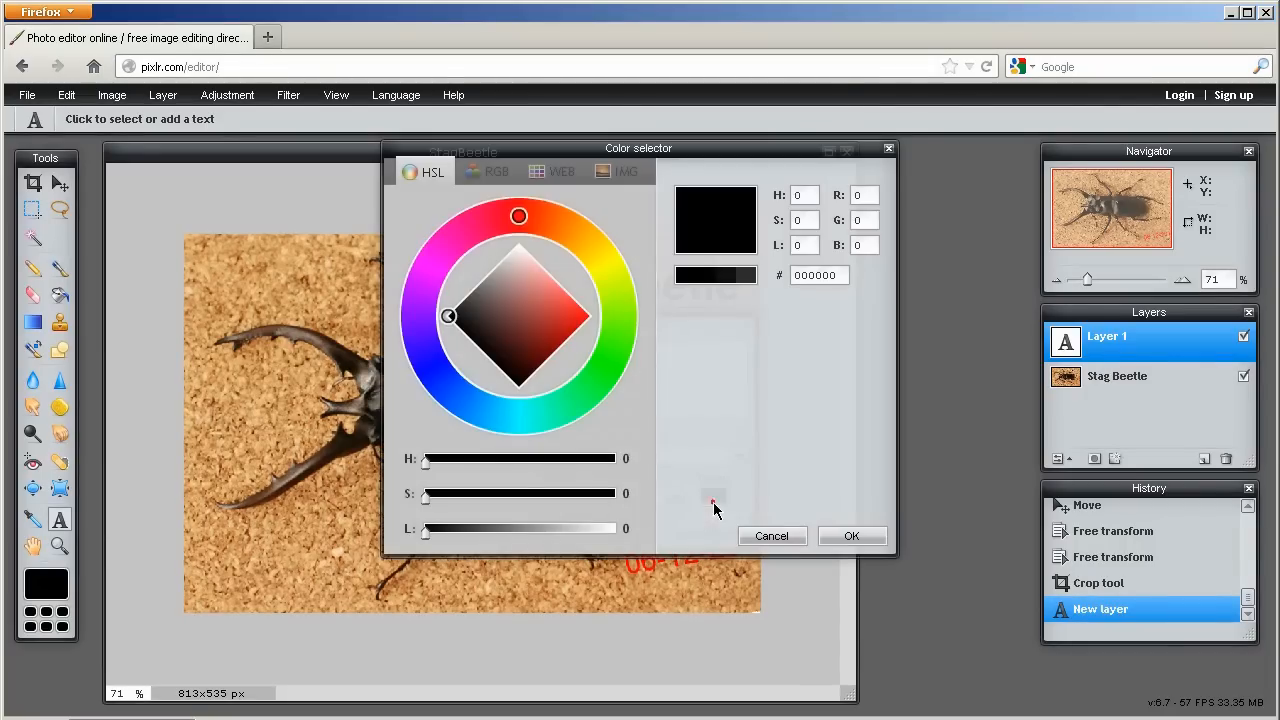
pyautogui.moveTo(622, 192); pyautogui.dragTo(870, 182)
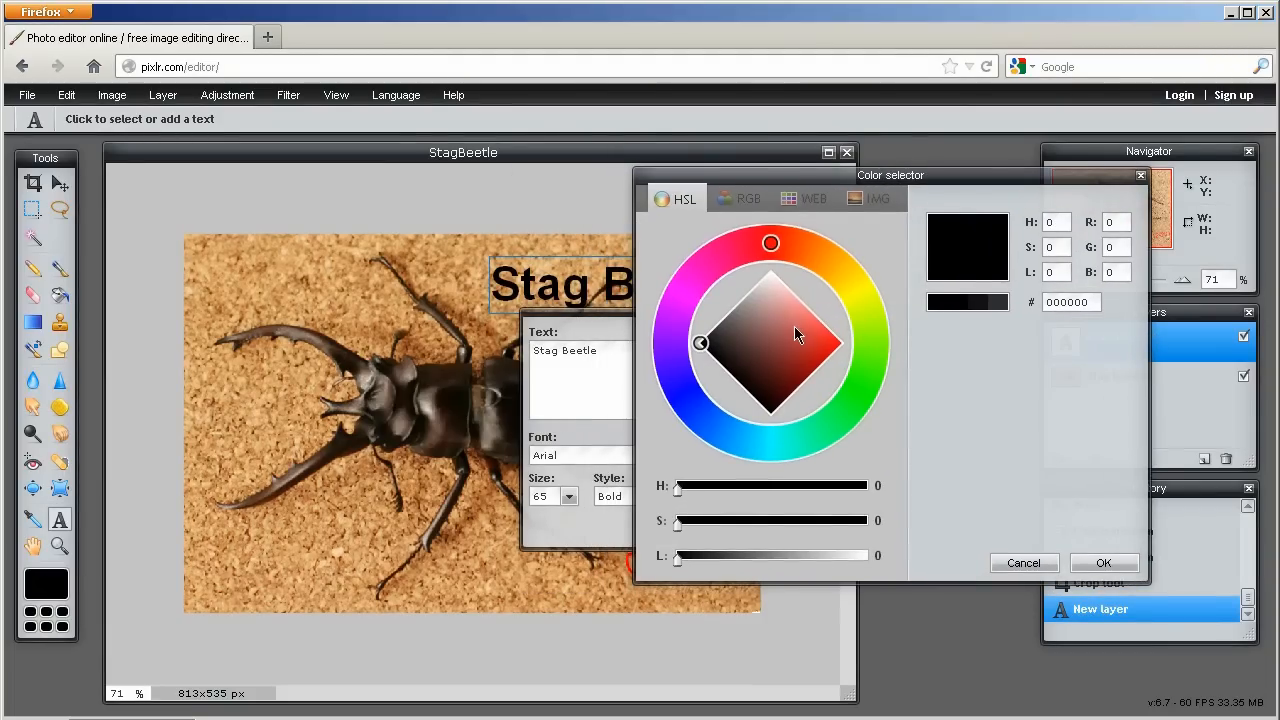
pyautogui.moveTo(770, 243)
pyautogui.mouseDown()
pyautogui.moveTo(845, 274)
pyautogui.moveTo(869, 309)
pyautogui.moveTo(868, 366)
pyautogui.moveTo(845, 410)
pyautogui.mouseUp()
pyautogui.moveTo(702, 344); pyautogui.dragTo(767, 330)
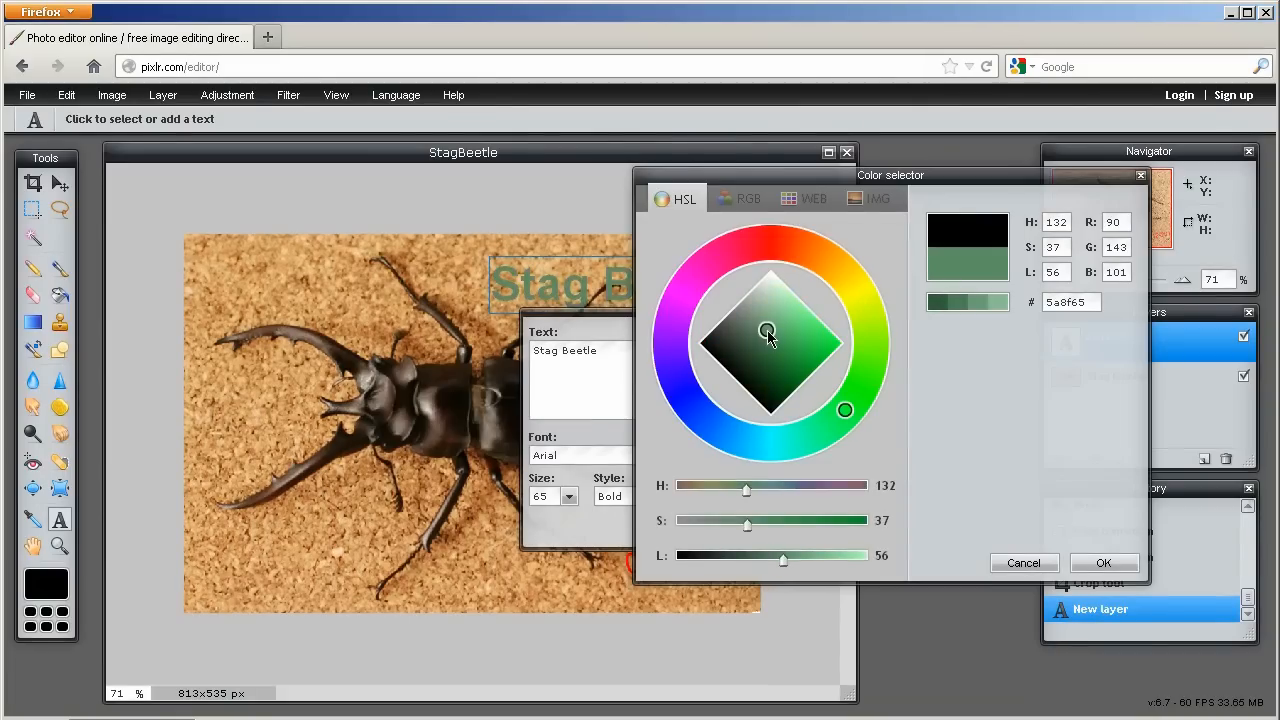
pyautogui.moveTo(855, 427)
pyautogui.mouseDown()
pyautogui.moveTo(870, 377)
pyautogui.moveTo(800, 252)
pyautogui.moveTo(688, 295)
pyautogui.moveTo(692, 386)
pyautogui.moveTo(836, 414)
pyautogui.moveTo(870, 309)
pyautogui.moveTo(782, 256)
pyautogui.moveTo(775, 268)
pyautogui.mouseUp()
pyautogui.moveTo(768, 333)
pyautogui.mouseDown()
pyautogui.moveTo(765, 358)
pyautogui.moveTo(729, 346)
pyautogui.moveTo(829, 337)
pyautogui.moveTo(758, 346)
pyautogui.moveTo(782, 346)
pyautogui.mouseUp()
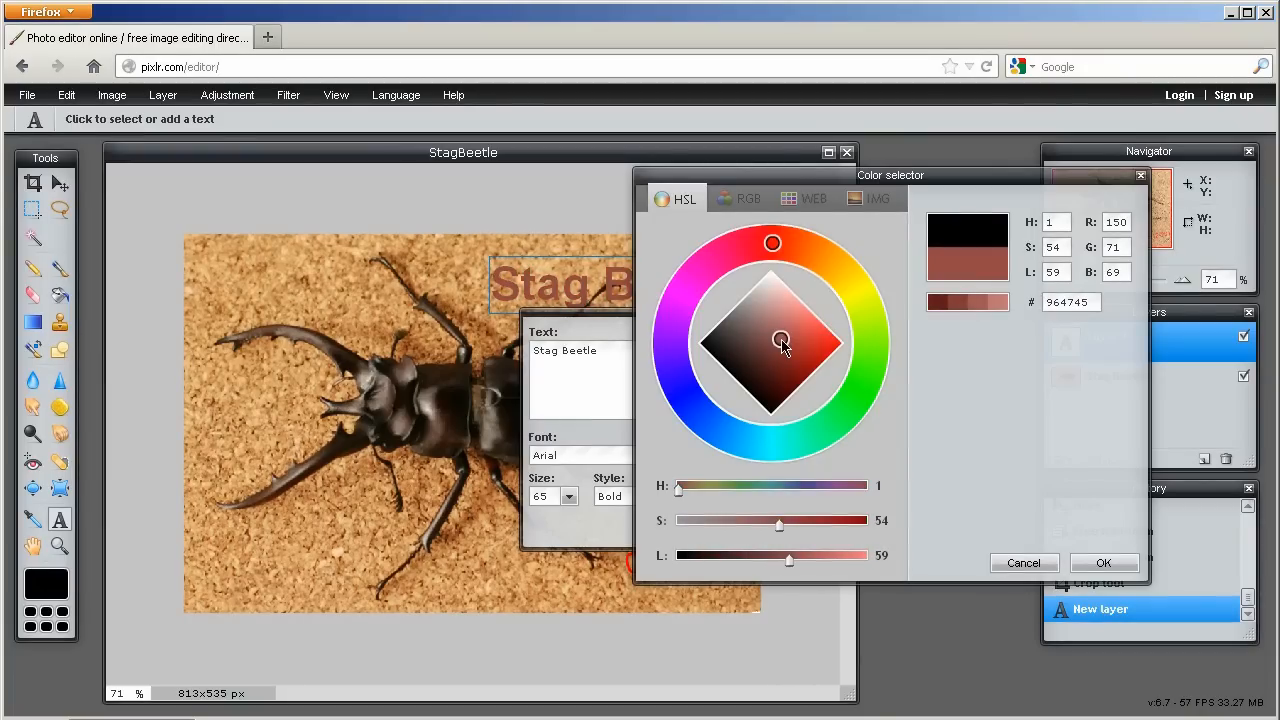
# - Compare the RGB, WEB and IMG colour options, colour the text dark brown (381c00) from the image's own colours, and accept the text
pyautogui.click(741, 203)
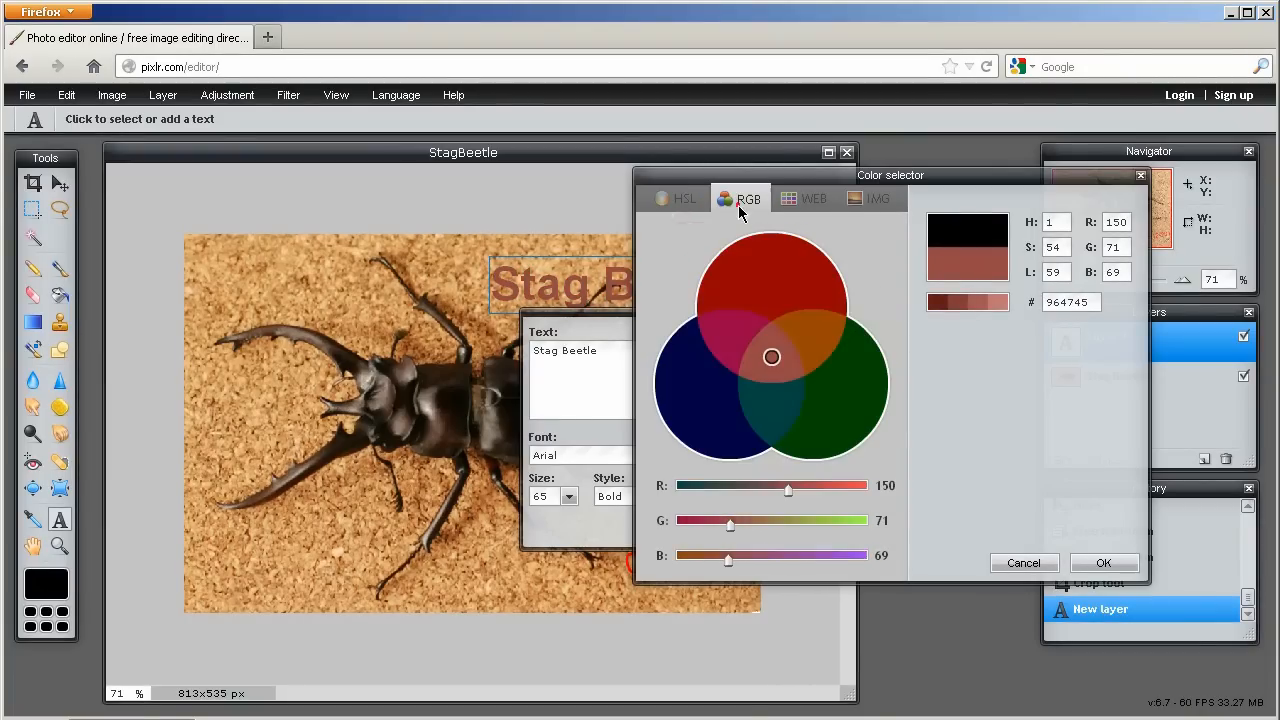
pyautogui.click(803, 199)
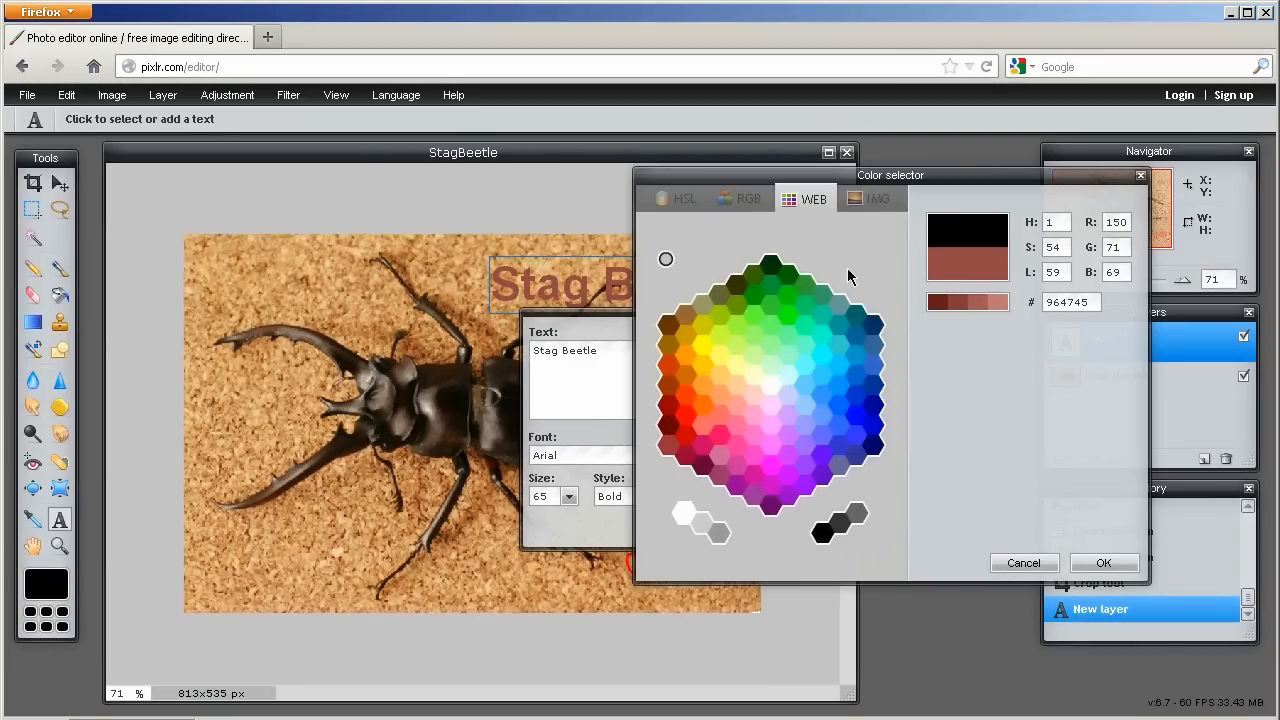
pyautogui.click(866, 206)
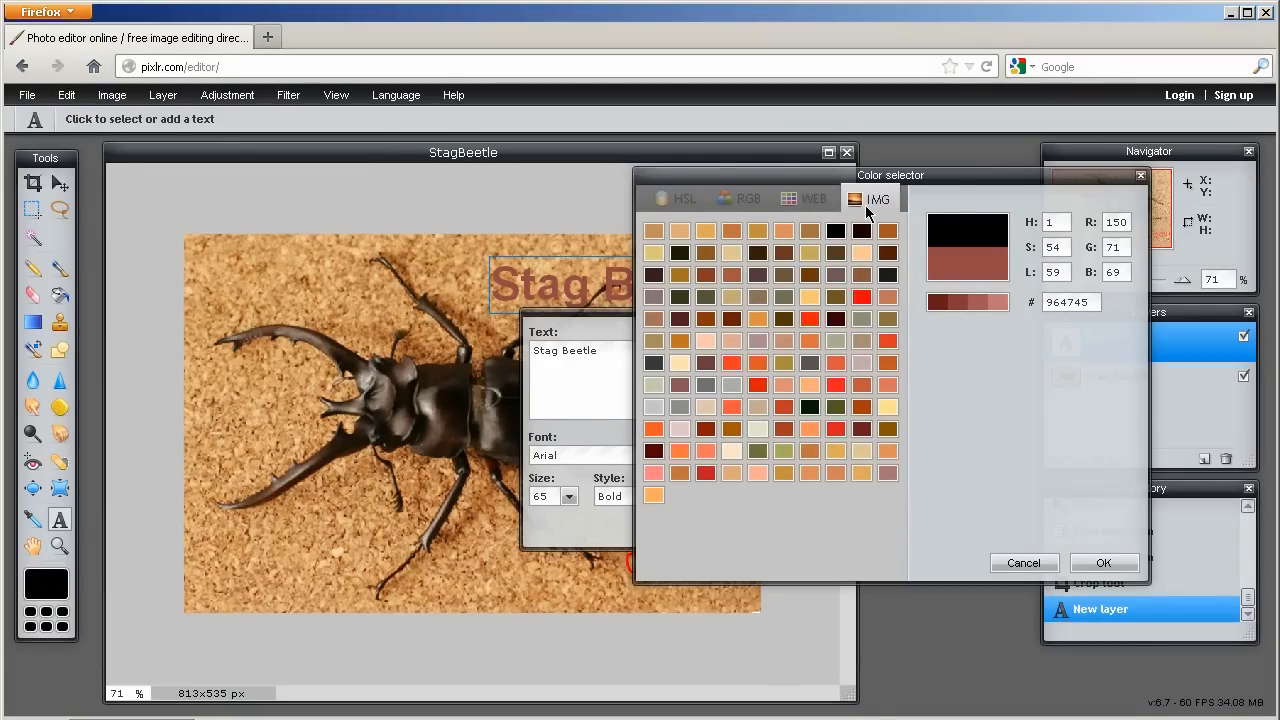
pyautogui.moveTo(882, 181); pyautogui.dragTo(972, 204)
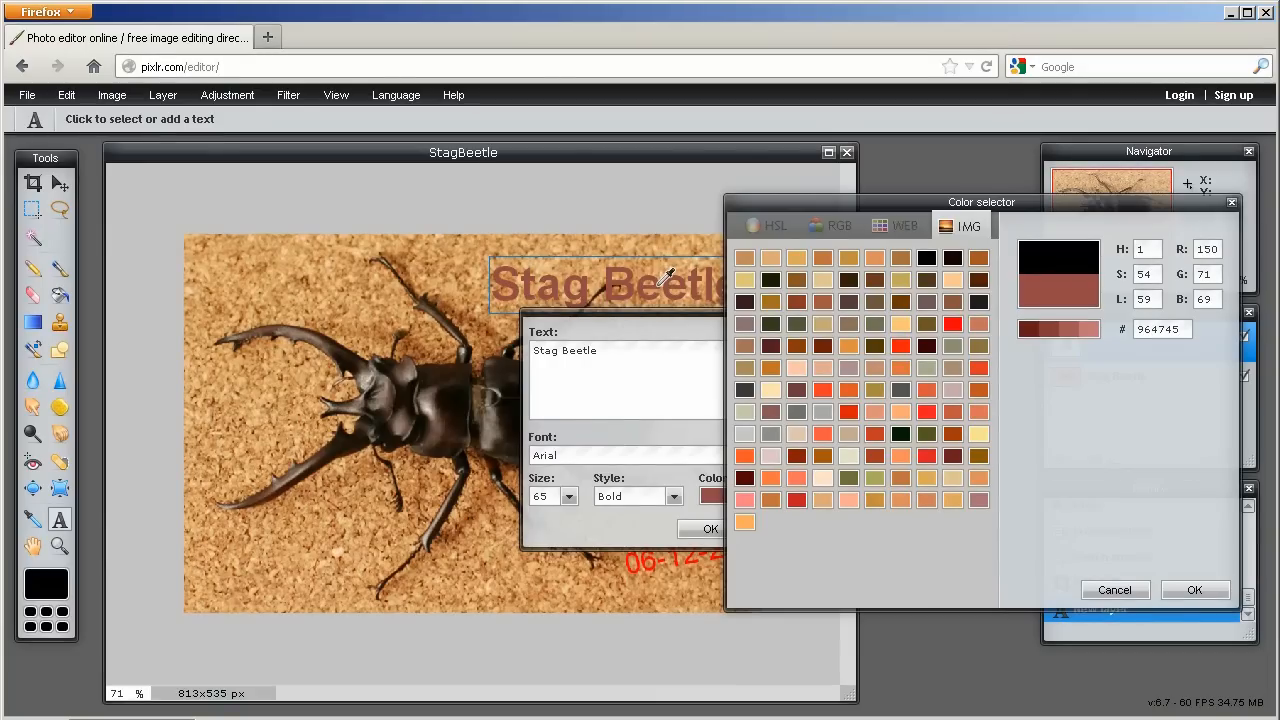
pyautogui.click(847, 281)
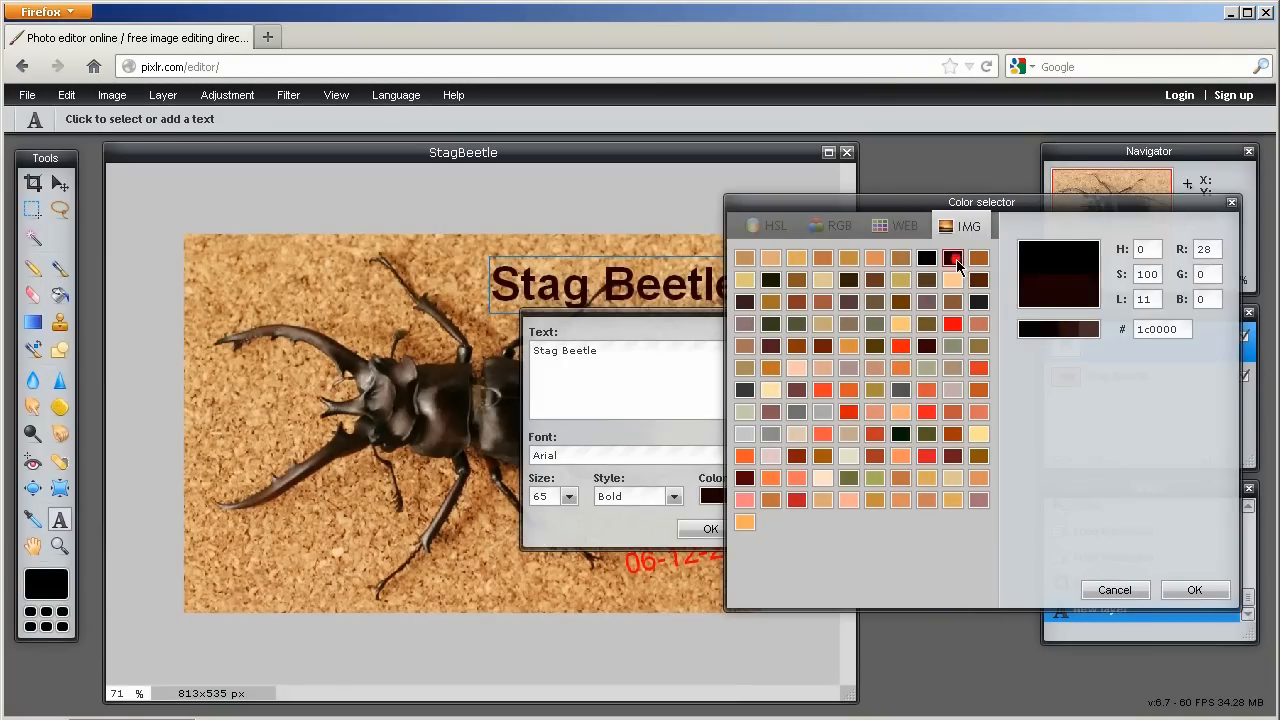
pyautogui.click(928, 345)
pyautogui.click(848, 279)
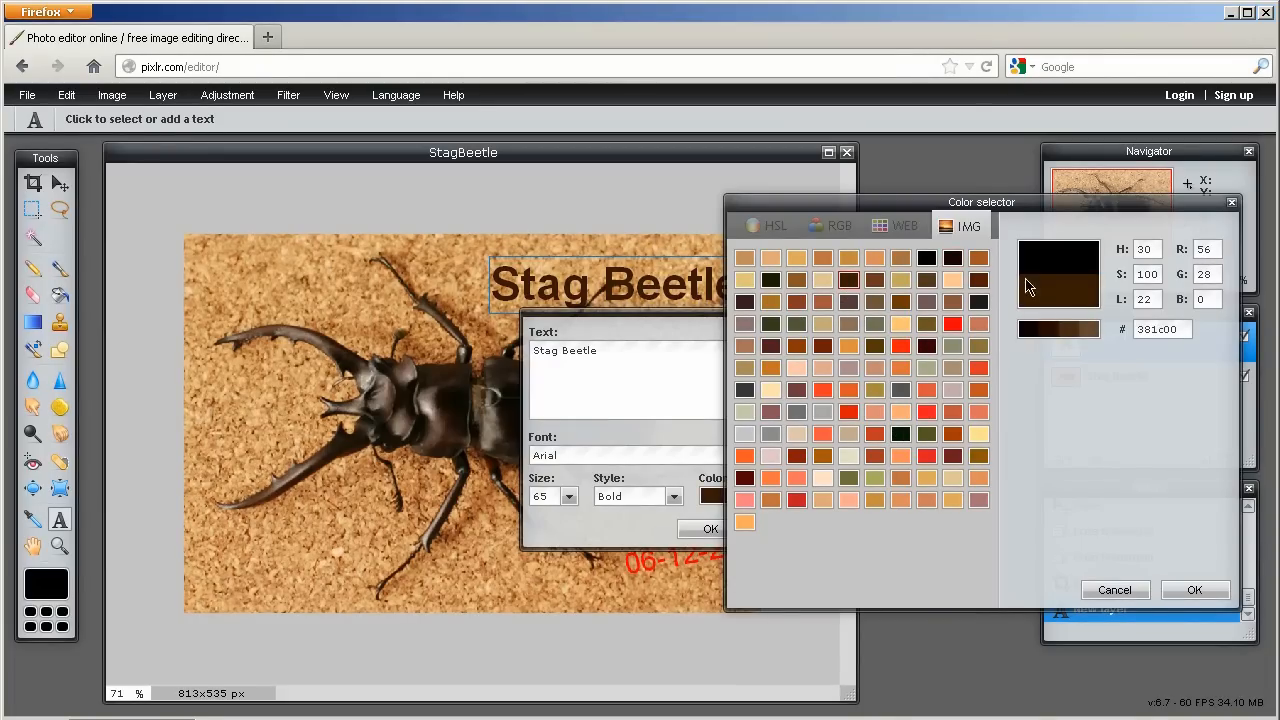
pyautogui.click(1191, 592)
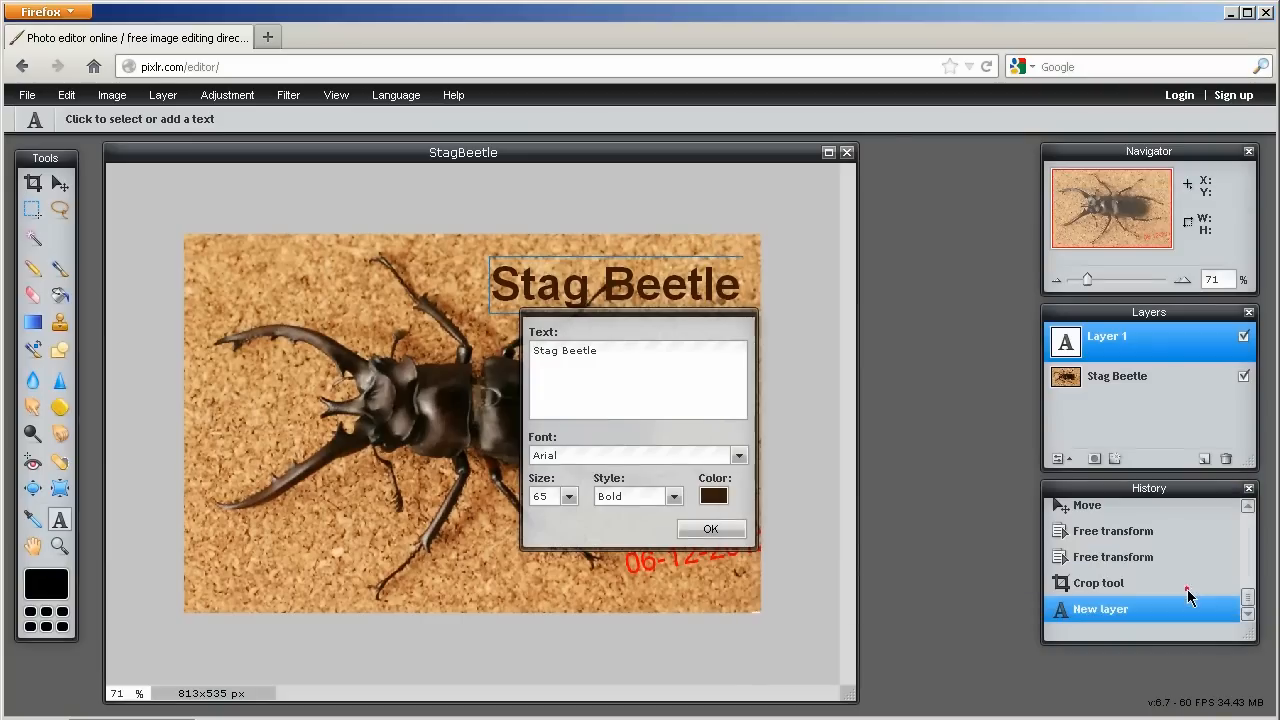
pyautogui.click(710, 529)
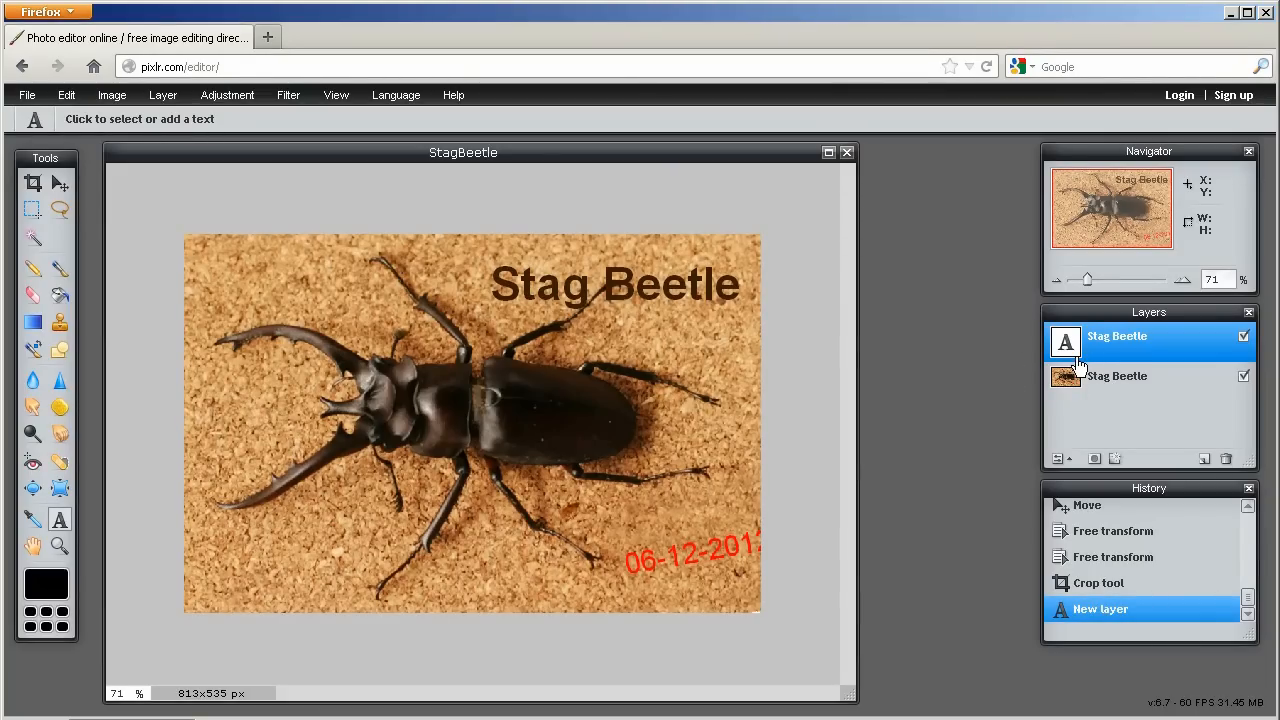
# - Move the Stag Beetle text slightly closer to the photo's upper right corner
pyautogui.click(57, 185)
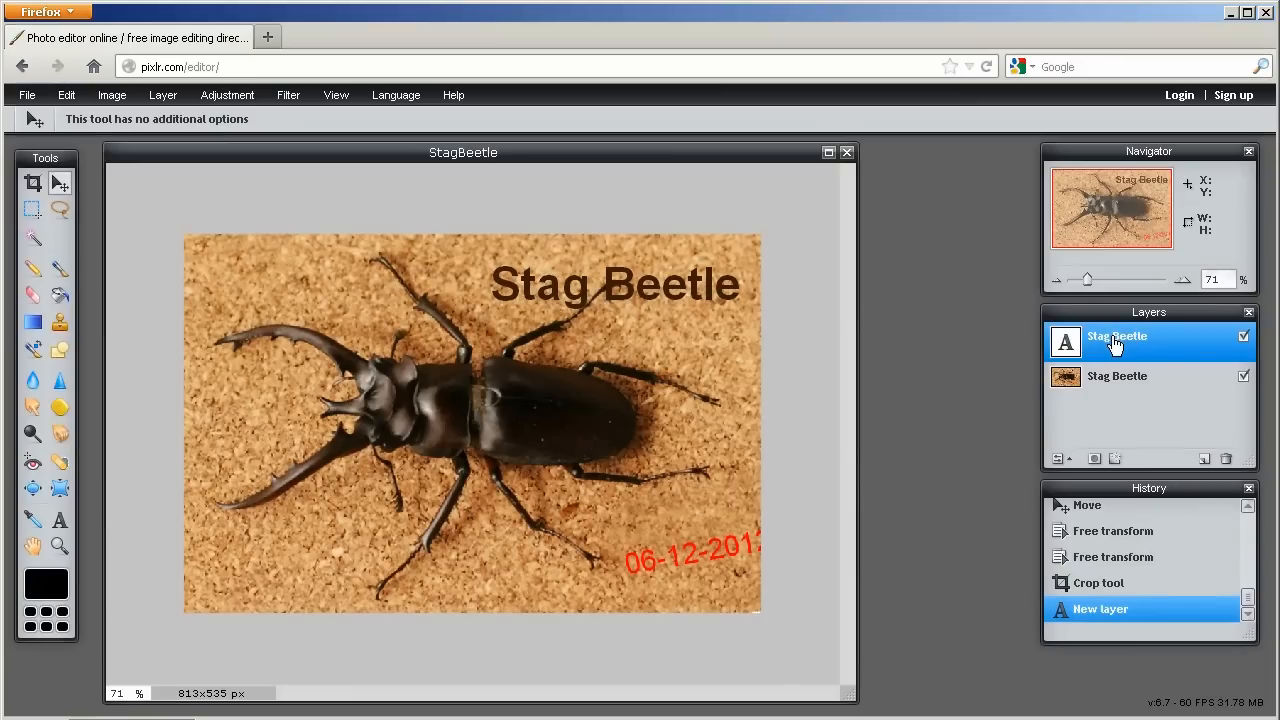
pyautogui.moveTo(717, 290)
pyautogui.mouseDown()
pyautogui.moveTo(703, 295)
pyautogui.moveTo(729, 270)
pyautogui.moveTo(718, 282)
pyautogui.mouseUp()
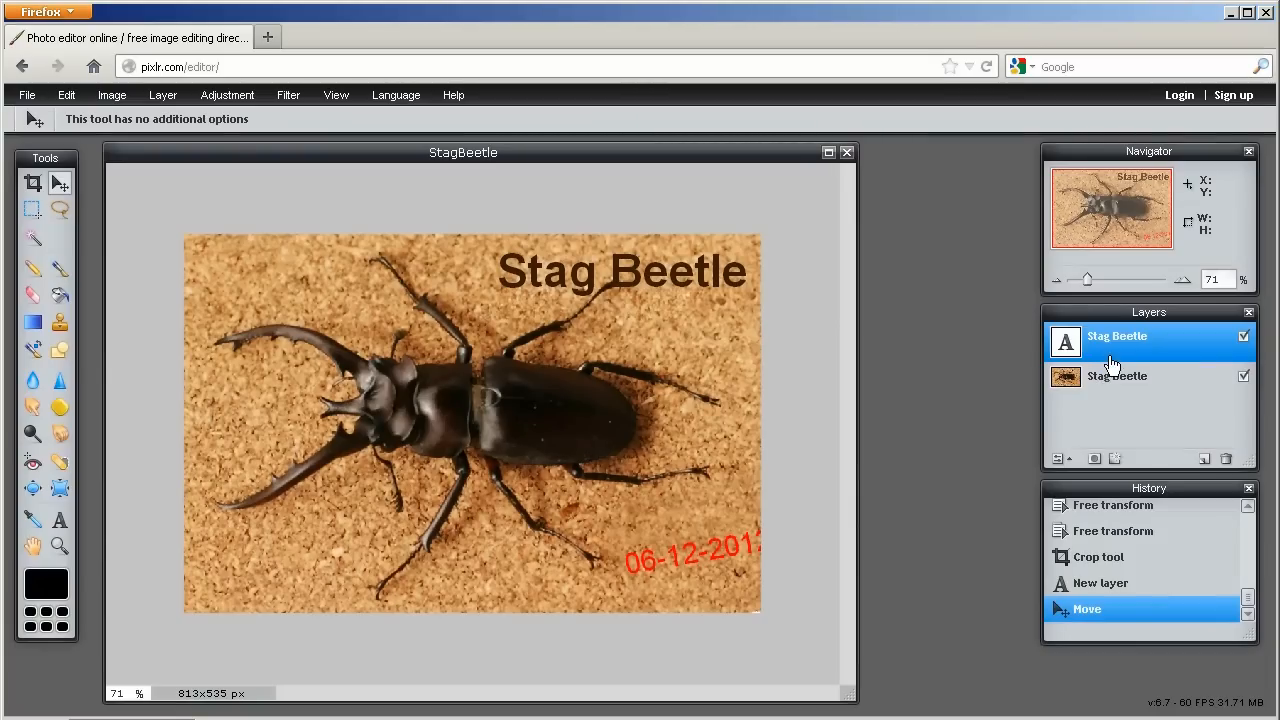
# - Place the text layer beneath the photo layer, nudge the photo slightly left, and return the text layer to the front
pyautogui.moveTo(1115, 340); pyautogui.dragTo(1110, 395)
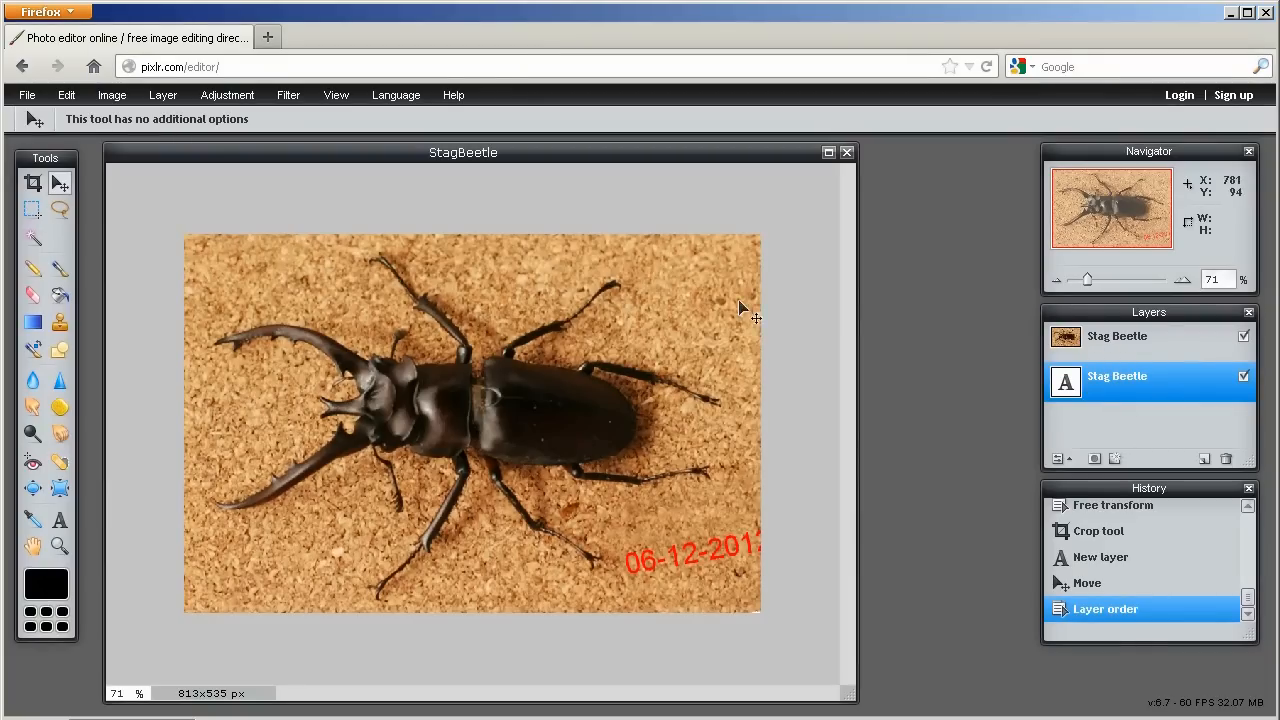
pyautogui.click(1115, 343)
pyautogui.moveTo(447, 324)
pyautogui.mouseDown()
pyautogui.moveTo(459, 398)
pyautogui.moveTo(464, 362)
pyautogui.moveTo(445, 323)
pyautogui.mouseUp()
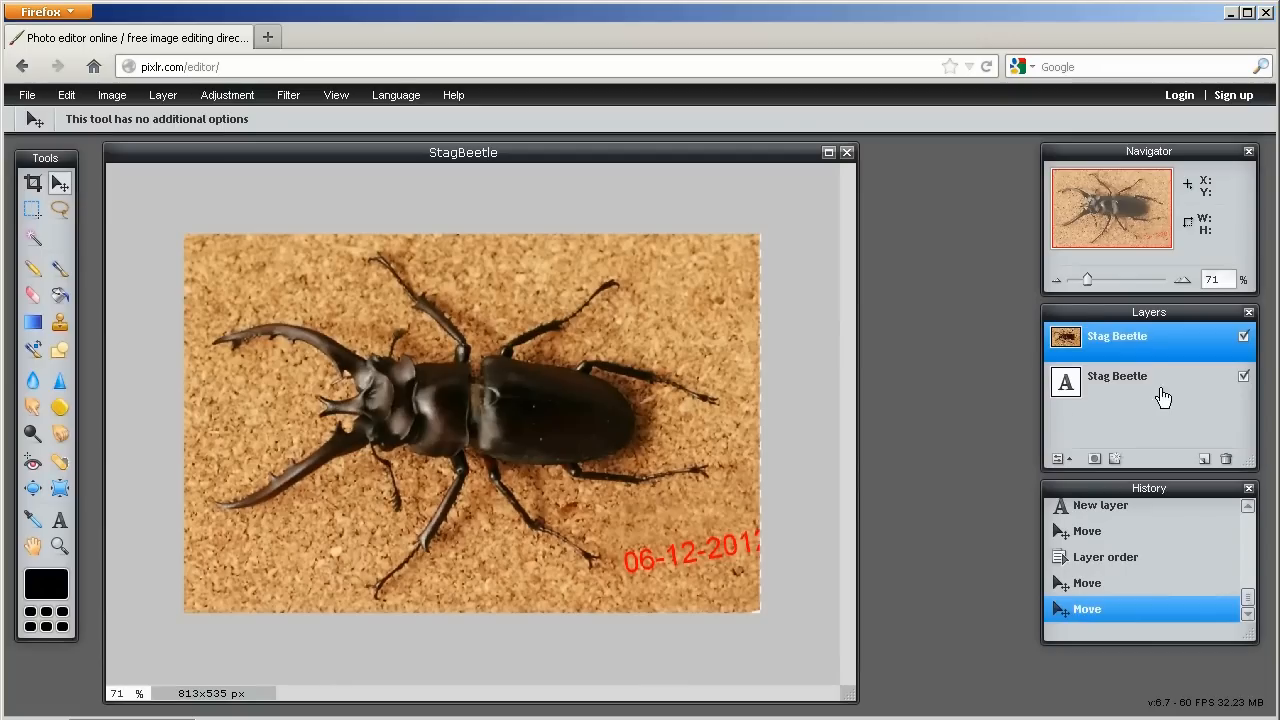
pyautogui.click(1082, 380)
pyautogui.moveTo(1108, 343); pyautogui.dragTo(1109, 326)
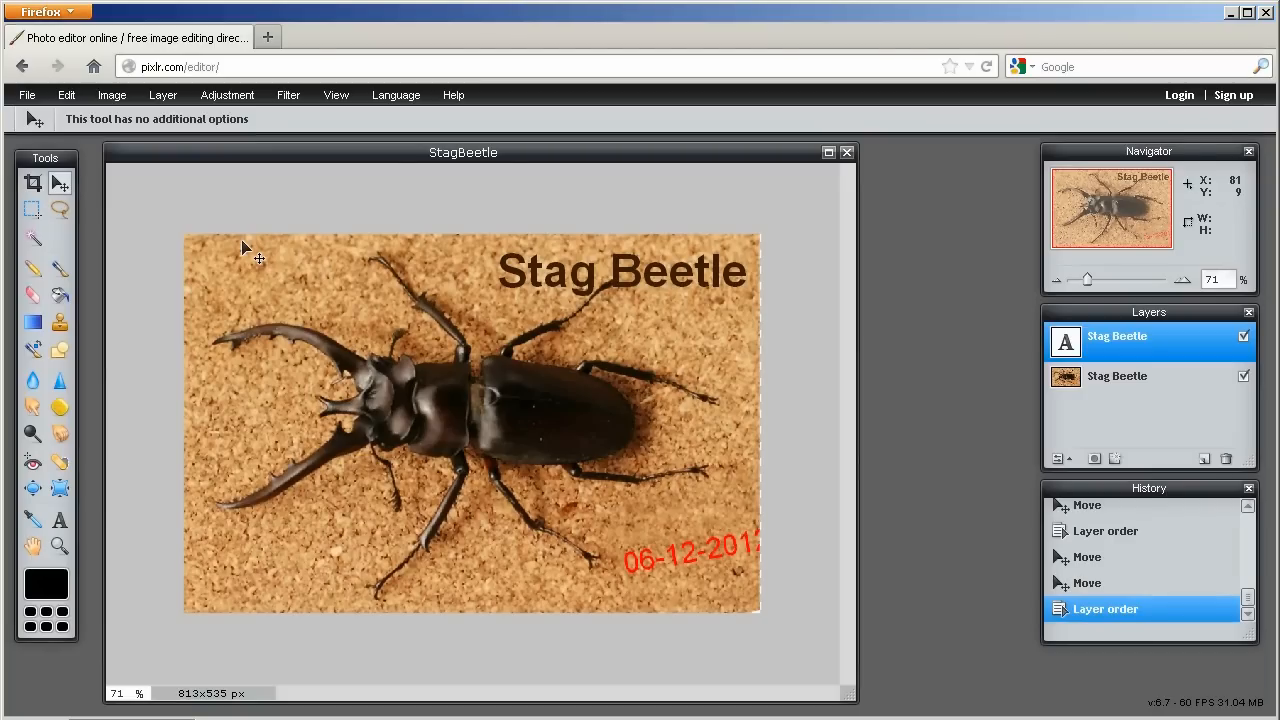
# - Open arrows_up.jpg from the Pixlr Photos folder, displaying the files as thumbnails to find it
pyautogui.click(27, 95)
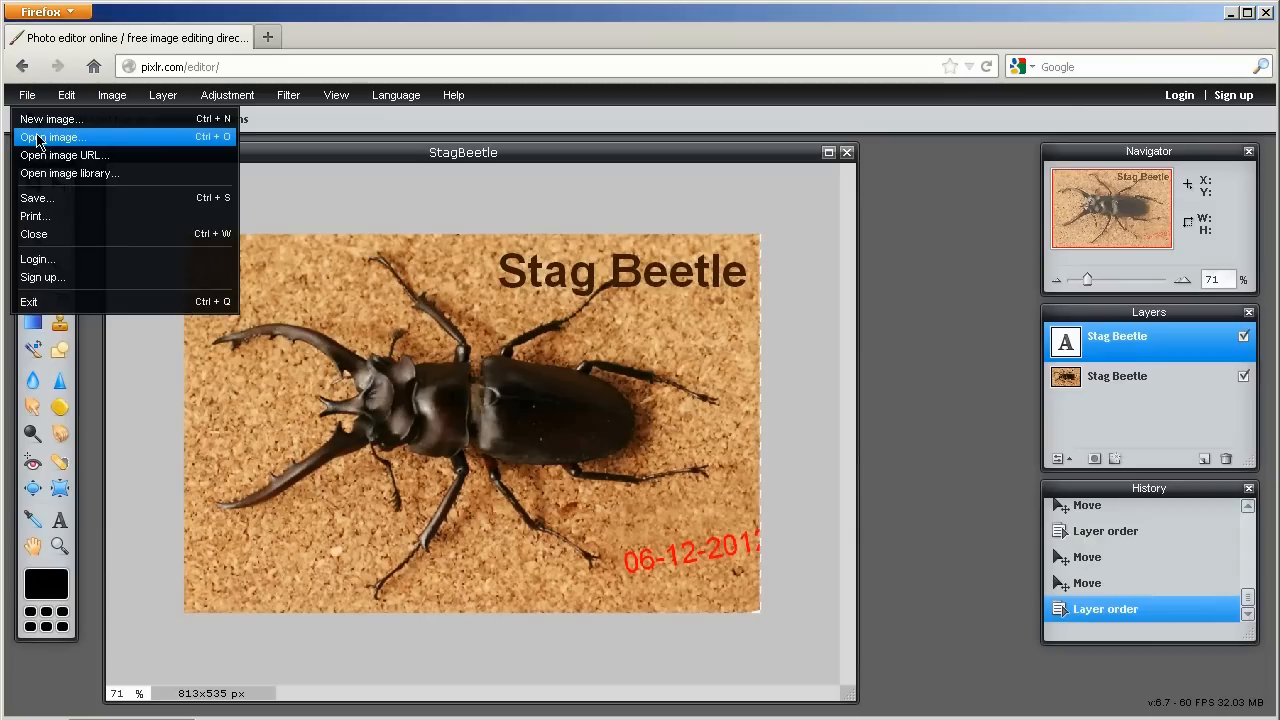
pyautogui.click(37, 137)
pyautogui.rightClick(402, 238)
pyautogui.moveTo(486, 243)
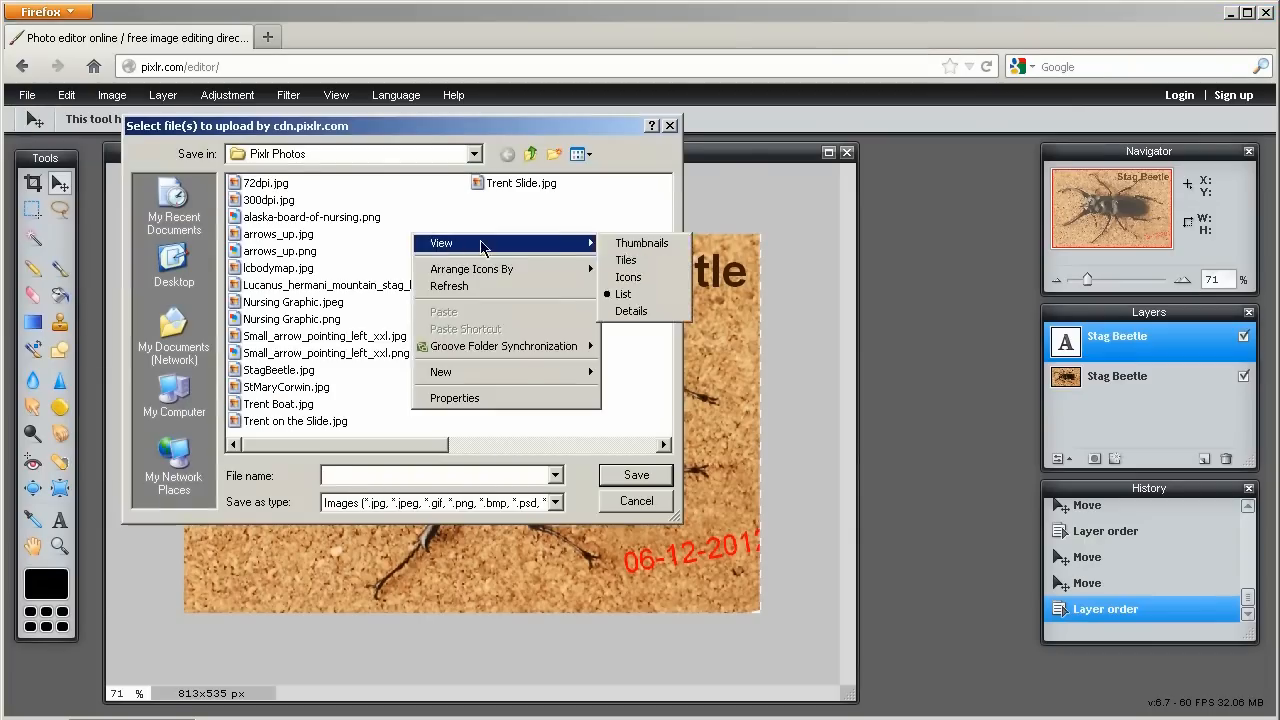
pyautogui.click(625, 240)
pyautogui.click(305, 367)
pyautogui.scroll(-3, 607, 458)
pyautogui.scroll(3, 607, 458)
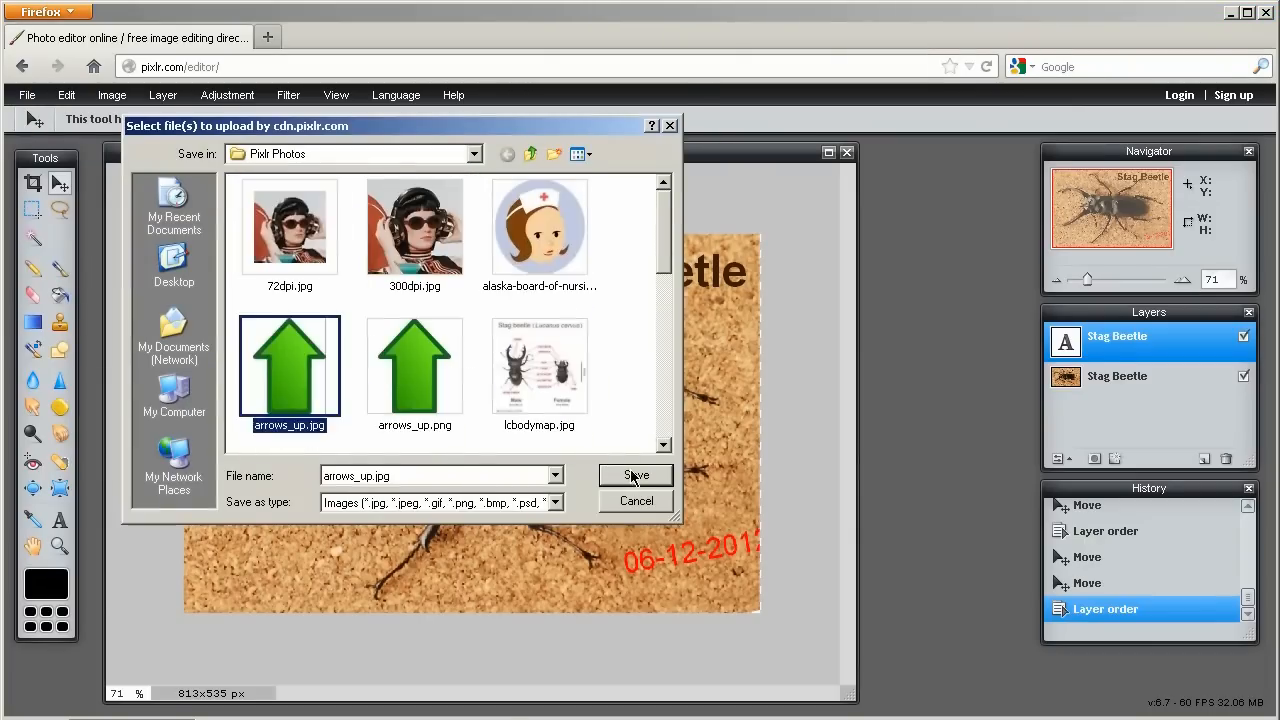
pyautogui.click(634, 477)
# - Position the arrows_up window over the right part of the StagBeetle image and unlock its Background layer
pyautogui.moveTo(415, 179); pyautogui.dragTo(811, 152)
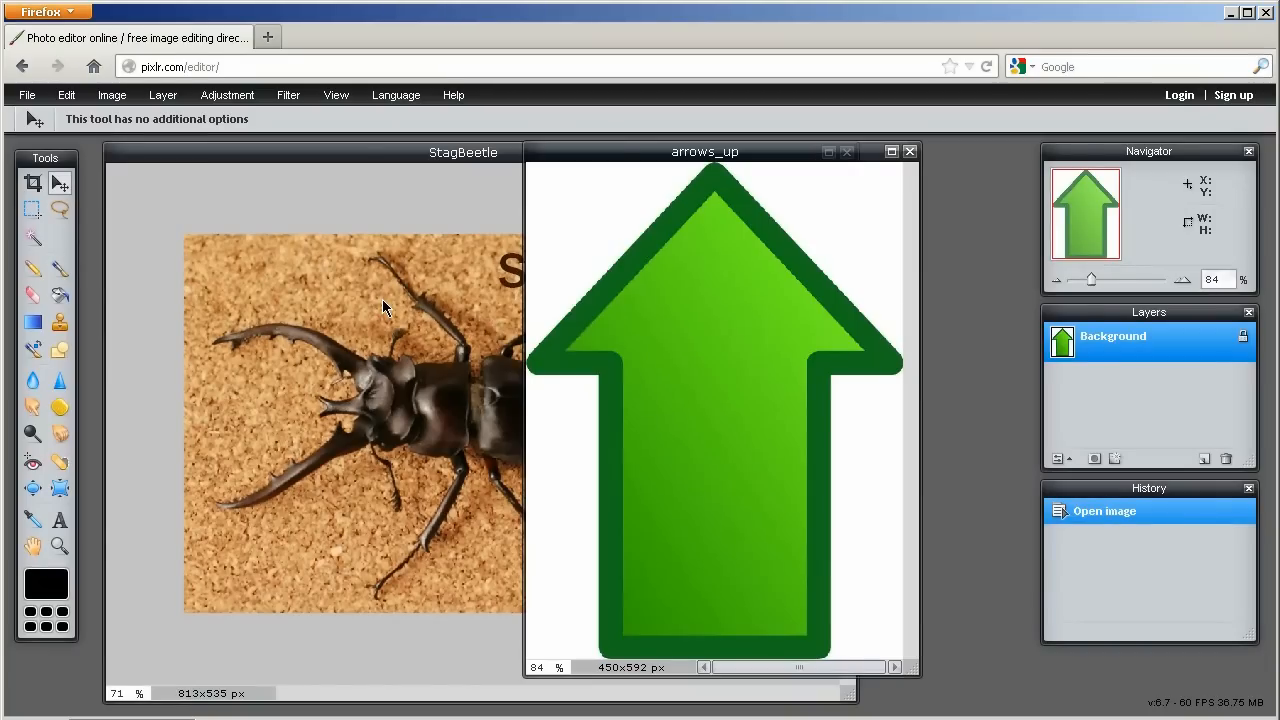
pyautogui.moveTo(566, 143); pyautogui.dragTo(601, 159)
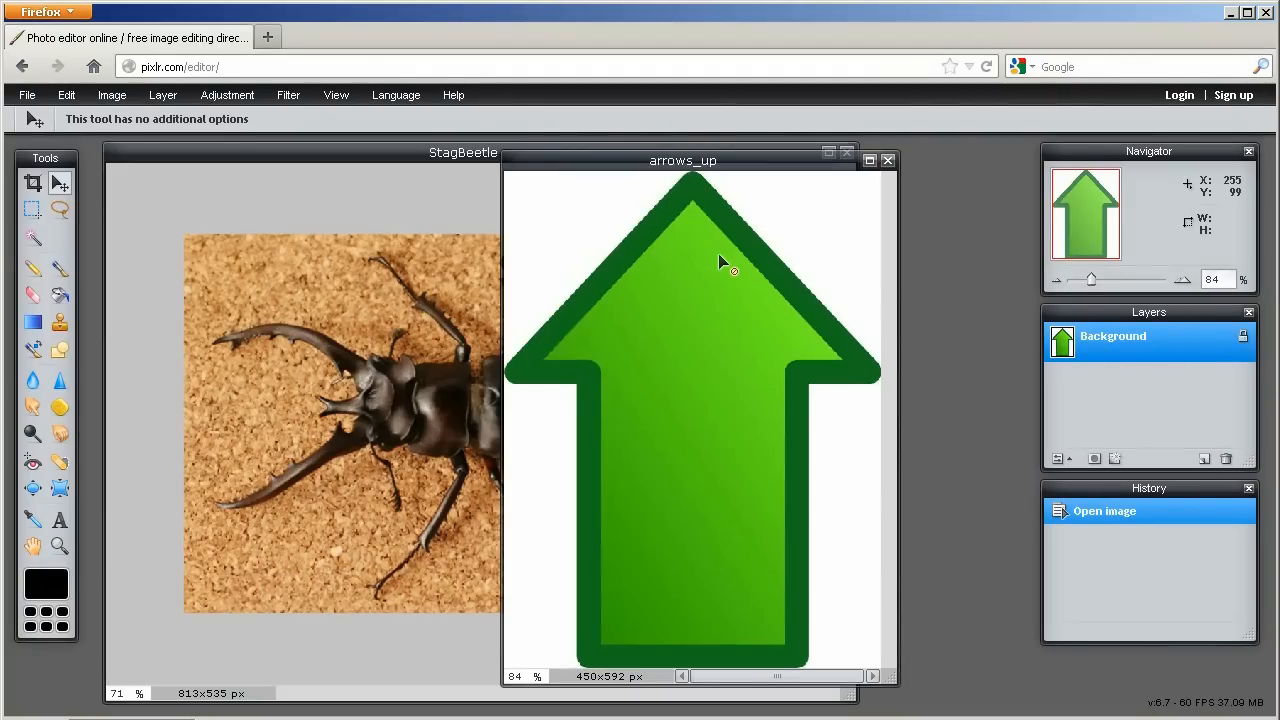
pyautogui.moveTo(697, 163); pyautogui.dragTo(658, 170)
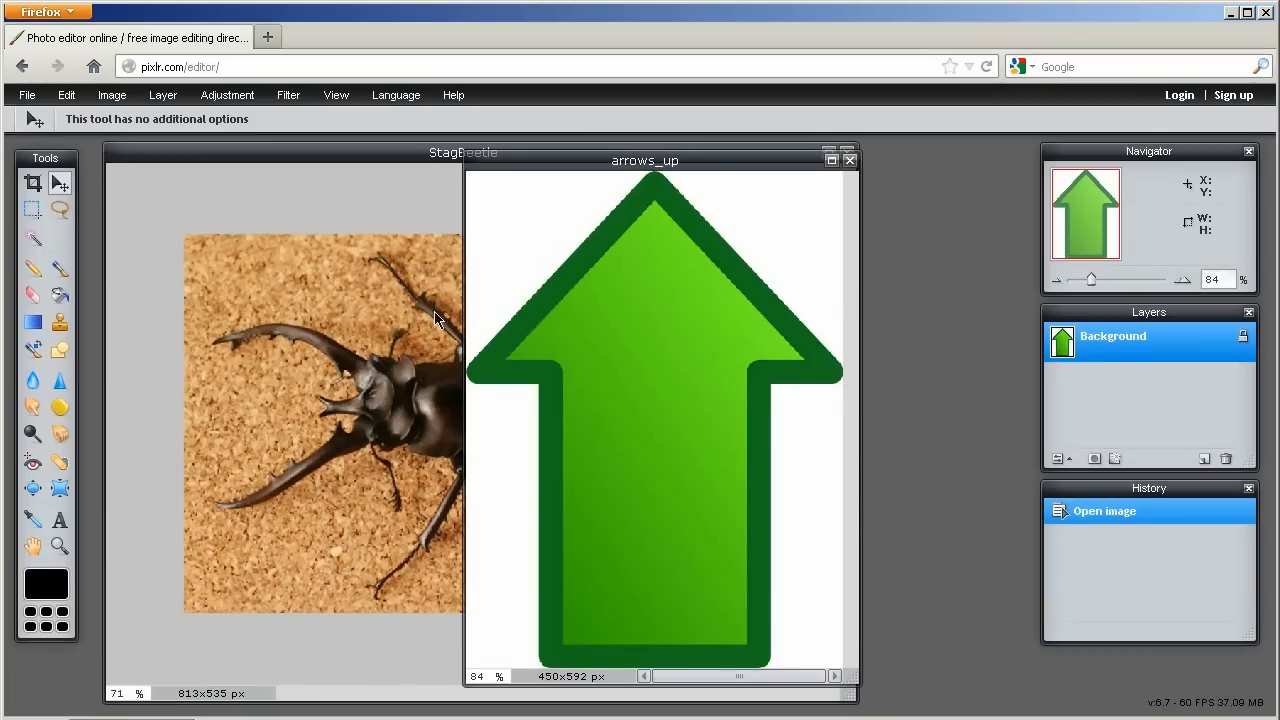
pyautogui.click(1244, 339)
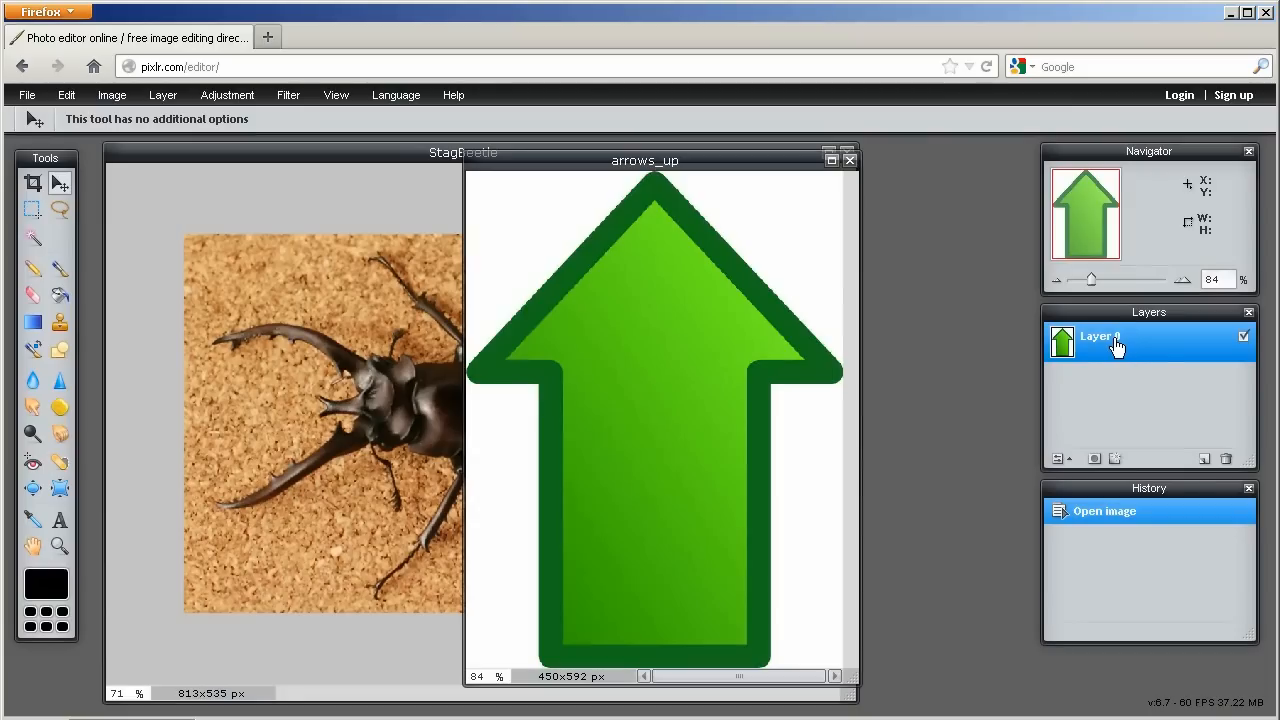
# - Copy the arrow layer into the StagBeetle image and rename the copied layer Arrow
pyautogui.moveTo(1117, 345); pyautogui.dragTo(318, 400)
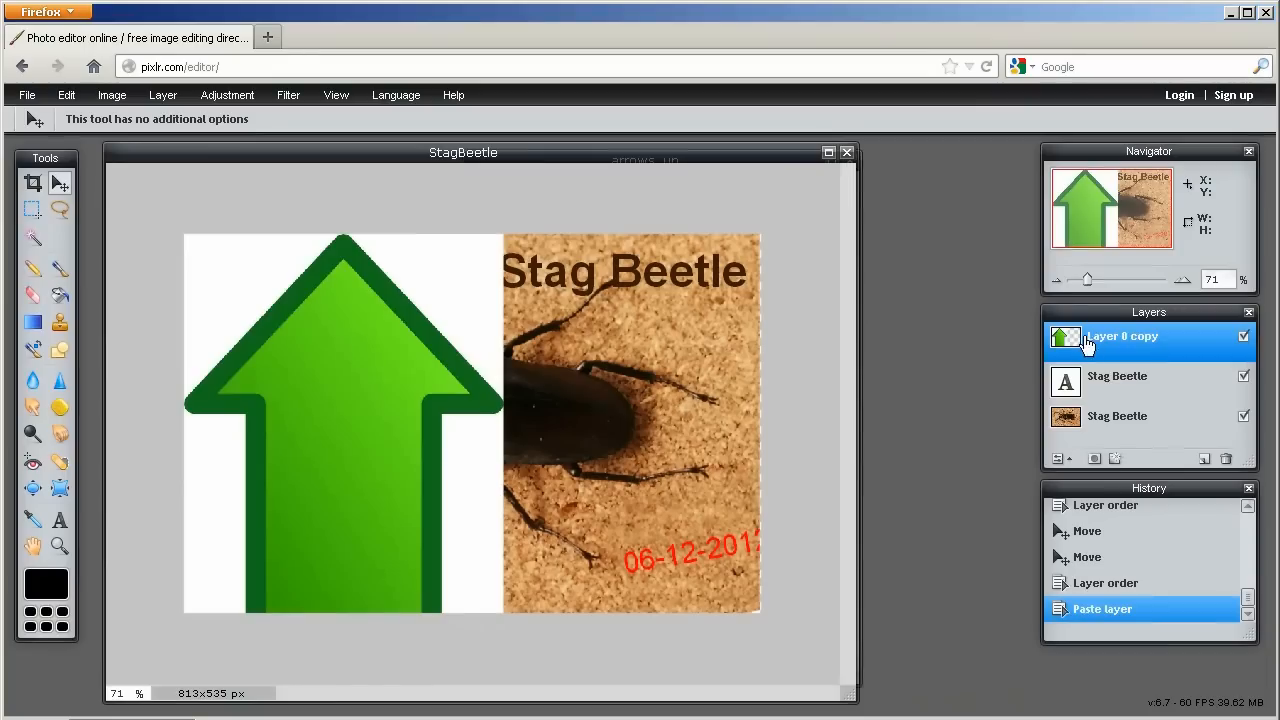
pyautogui.doubleClick(1136, 338)
pyautogui.write('Arrow')
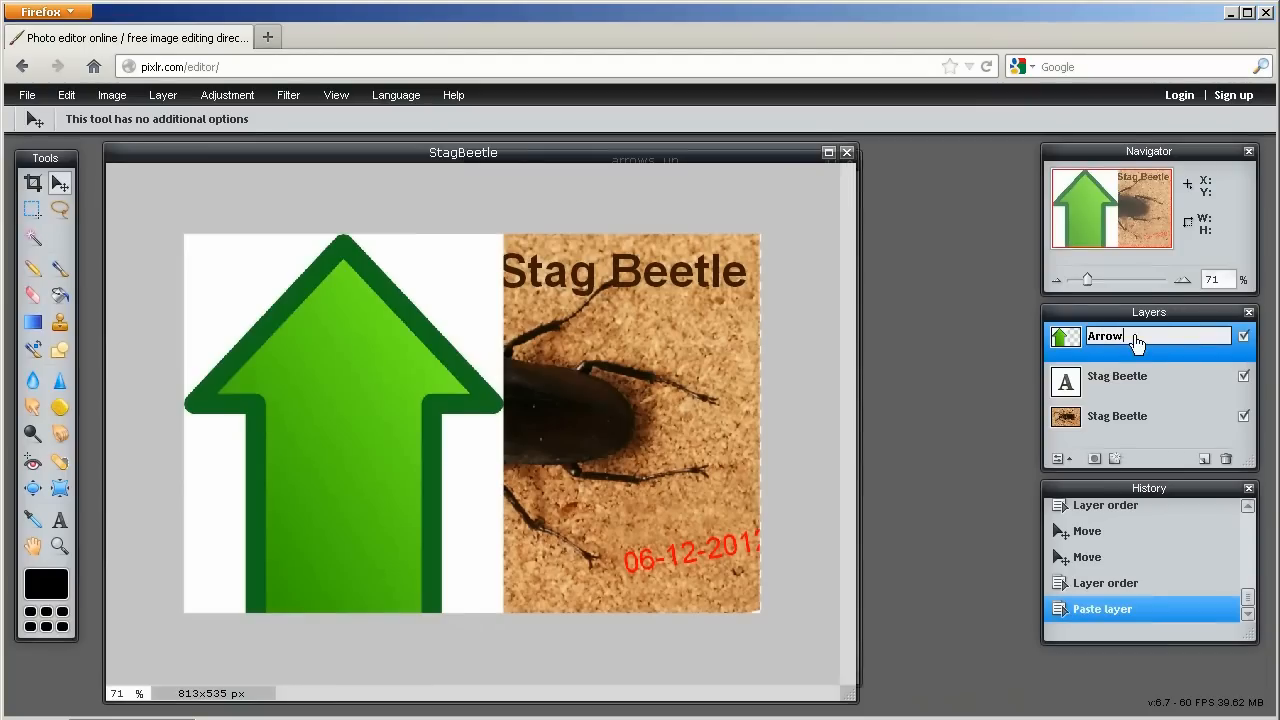
pyautogui.click(1120, 385)
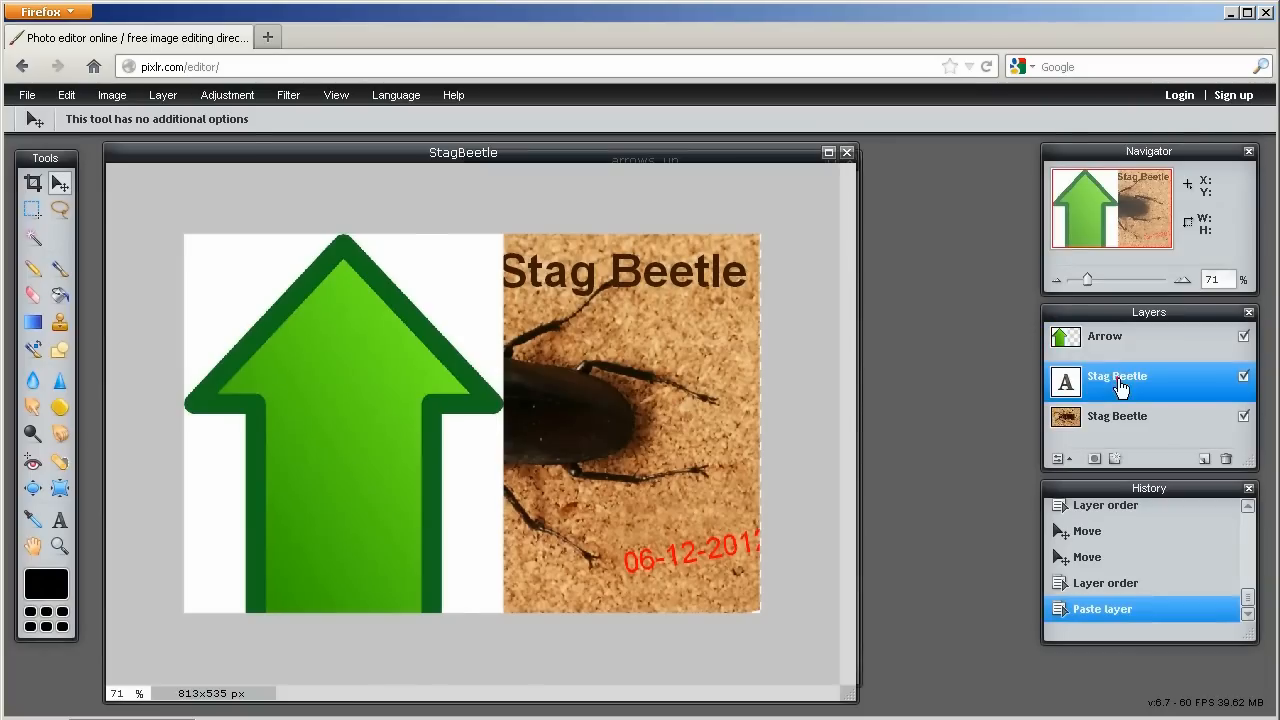
# - Shrink and rotate the Arrow layer with Free transform, placing it just below the beetle's lower mandible and pointing up at it
pyautogui.click(1105, 340)
pyautogui.moveTo(280, 352); pyautogui.dragTo(502, 340)
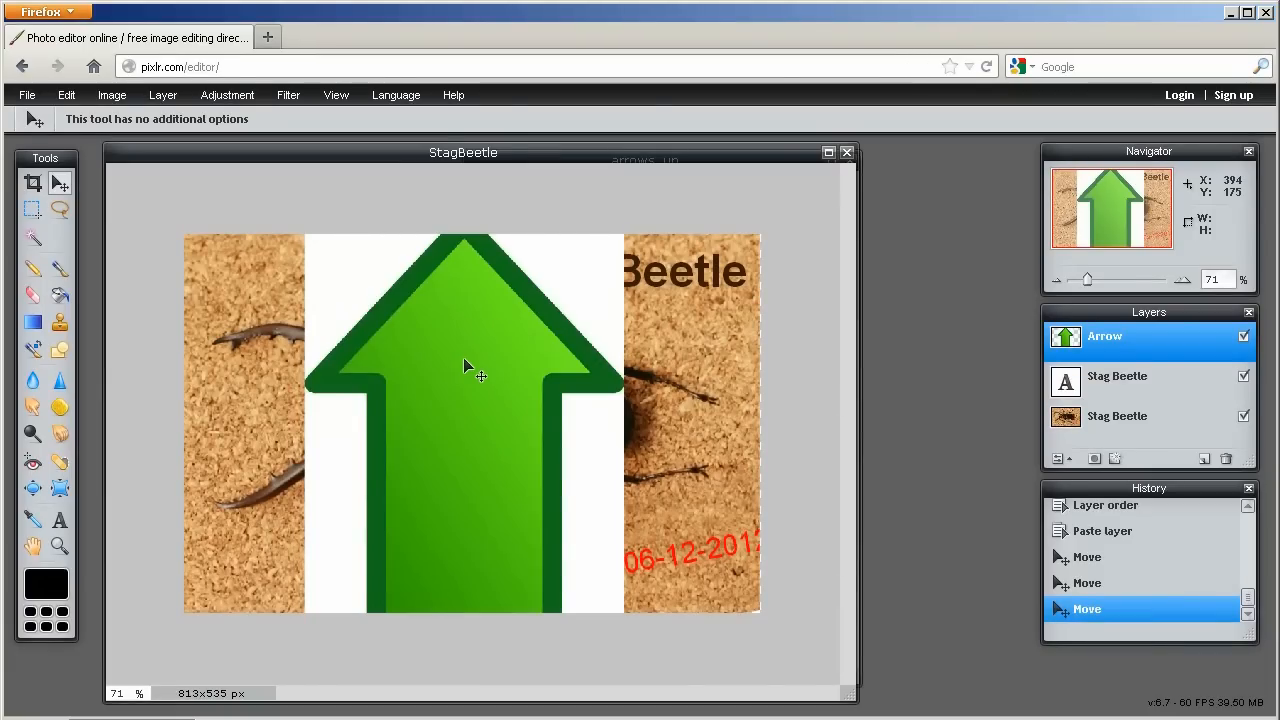
pyautogui.click(66, 95)
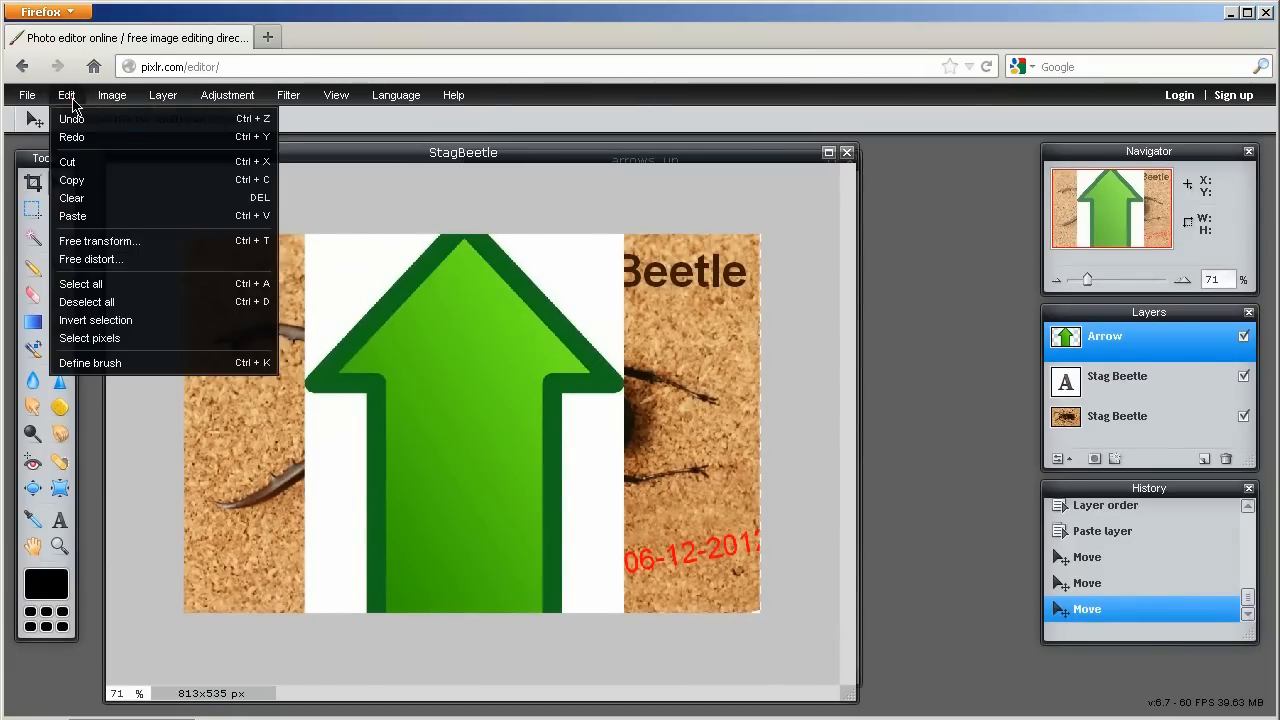
pyautogui.click(97, 246)
pyautogui.moveTo(630, 211); pyautogui.dragTo(523, 351)
pyautogui.moveTo(480, 420); pyautogui.dragTo(650, 406)
pyautogui.moveTo(709, 329); pyautogui.dragTo(566, 366)
pyautogui.moveTo(644, 463); pyautogui.dragTo(391, 543)
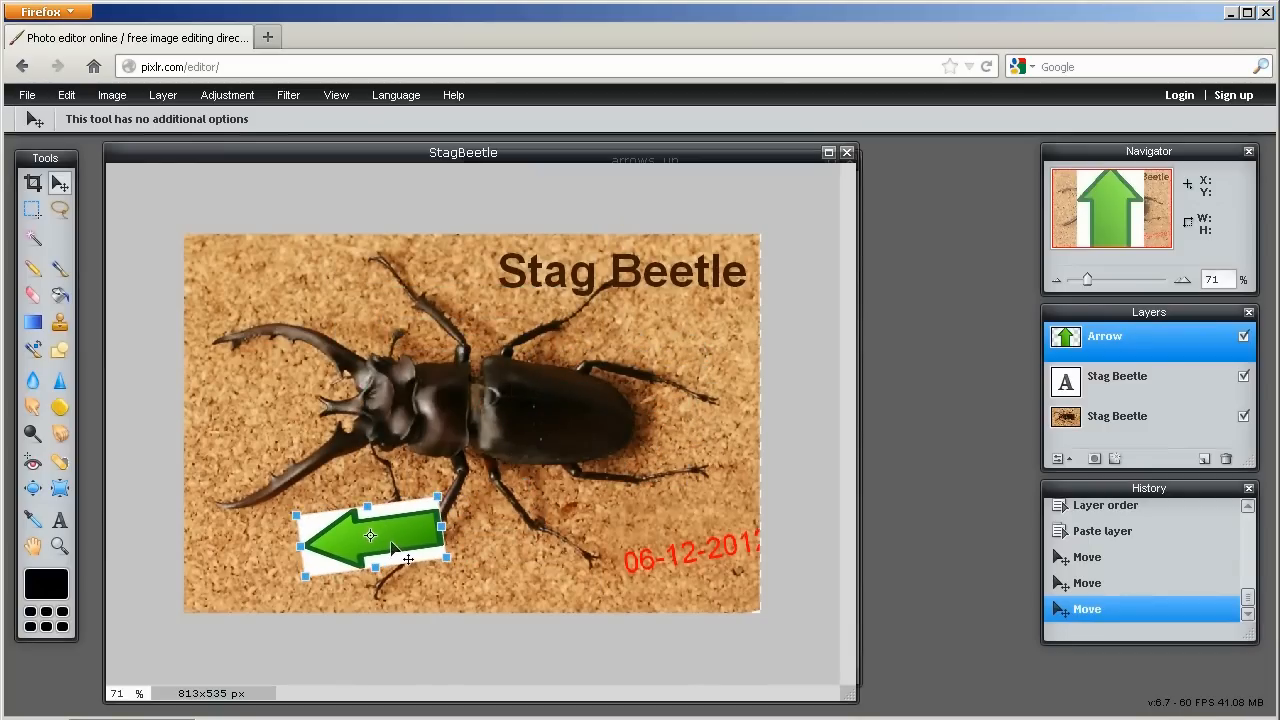
pyautogui.moveTo(447, 482); pyautogui.dragTo(312, 548)
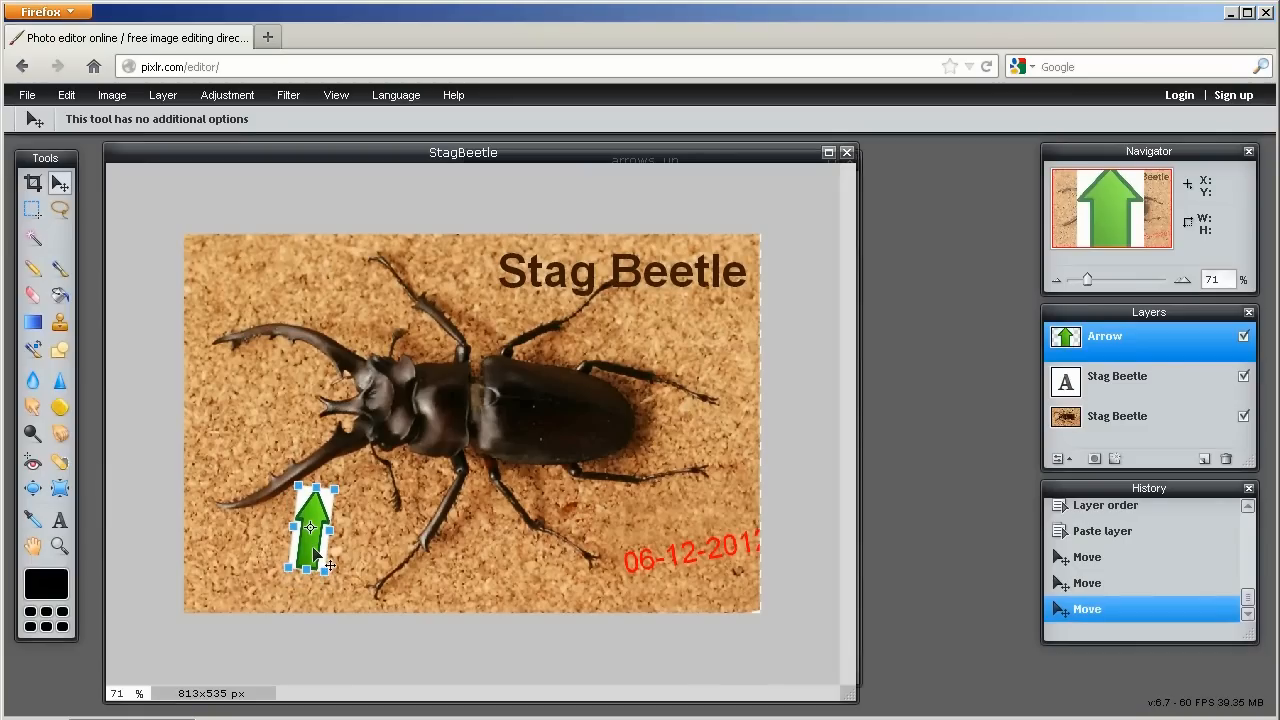
pyautogui.press('Return')
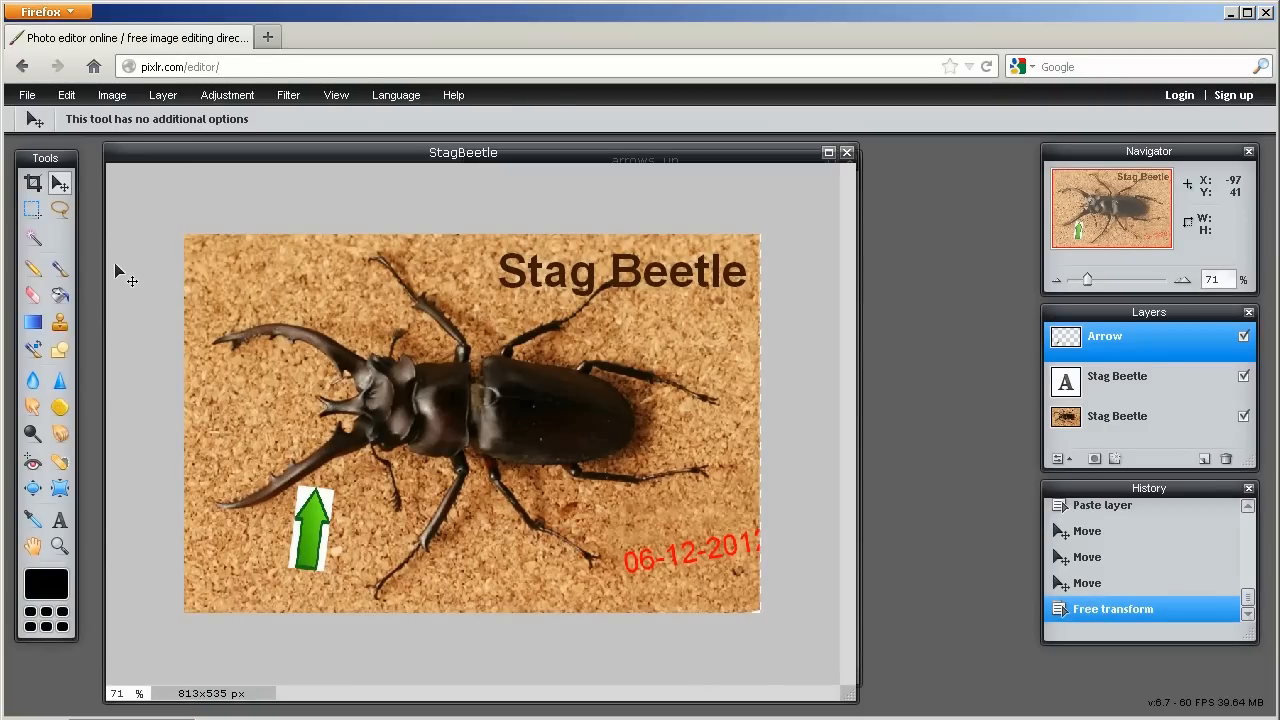
# - Trace the green arrow's outline with the Polygonal lasso tool, zoomed in to 210%
pyautogui.moveTo(1088, 284); pyautogui.dragTo(1108, 283)
pyautogui.moveTo(1116, 236); pyautogui.dragTo(1087, 232)
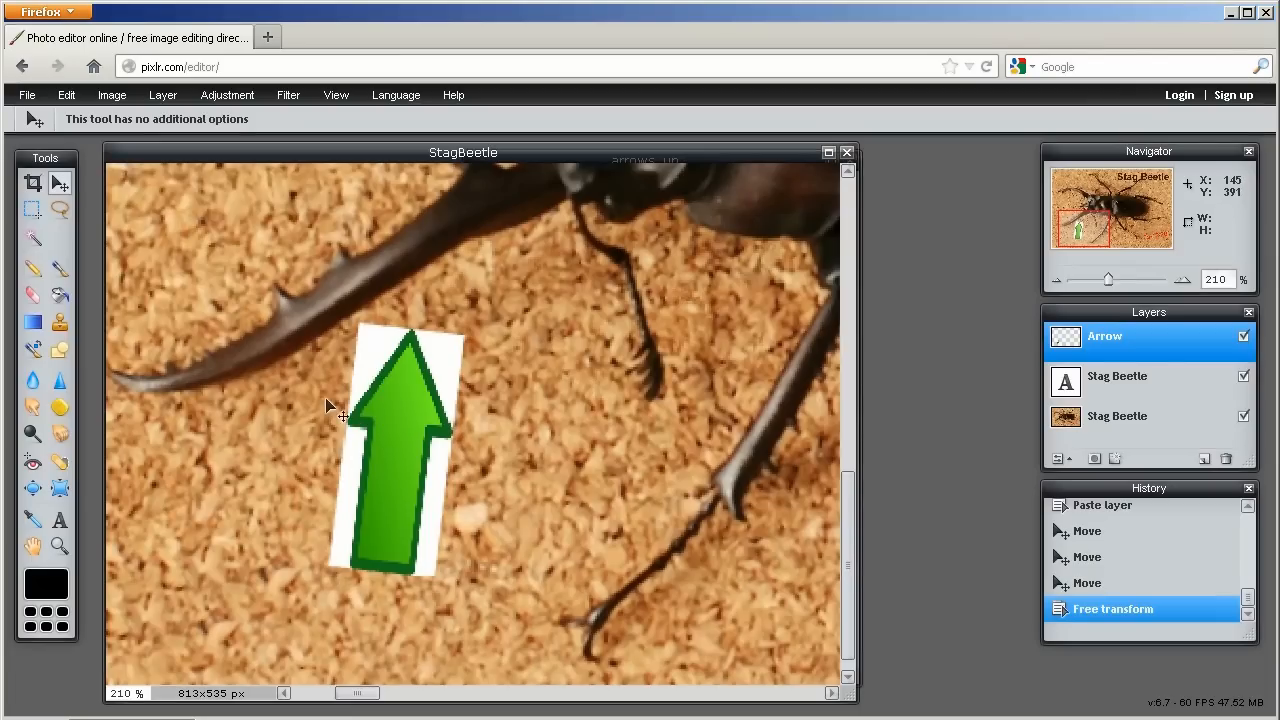
pyautogui.click(67, 213)
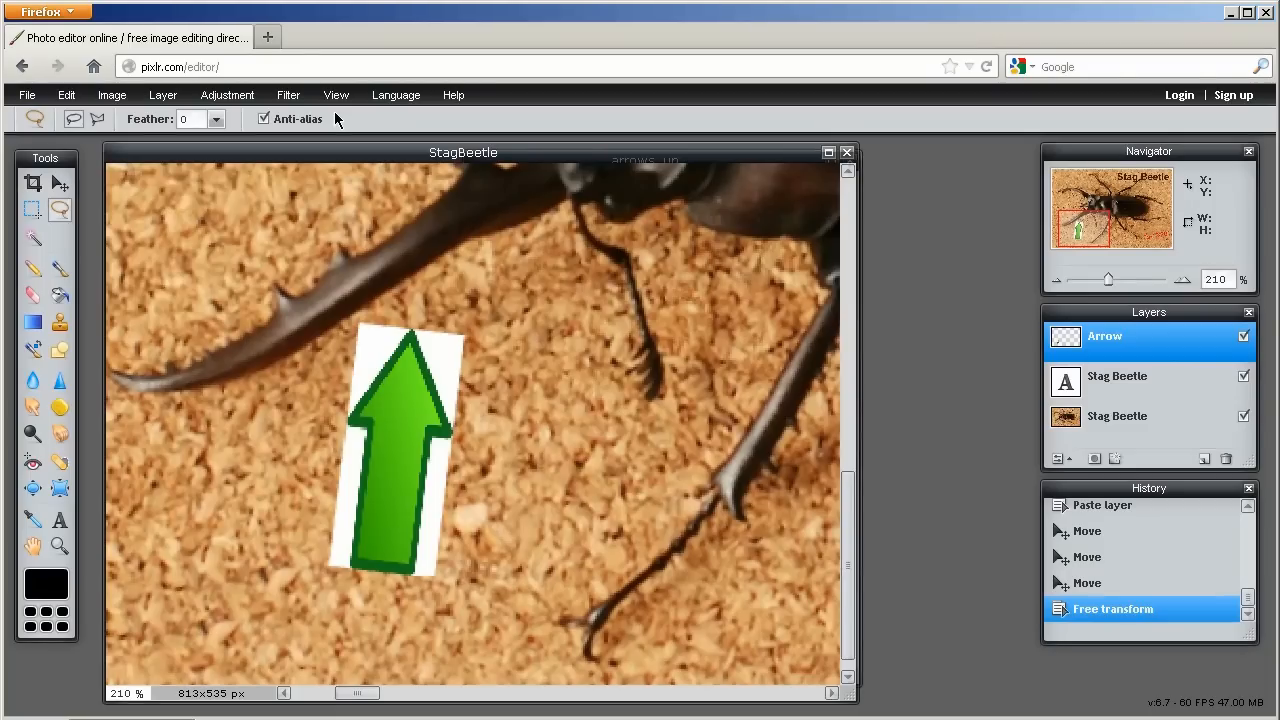
pyautogui.click(82, 120)
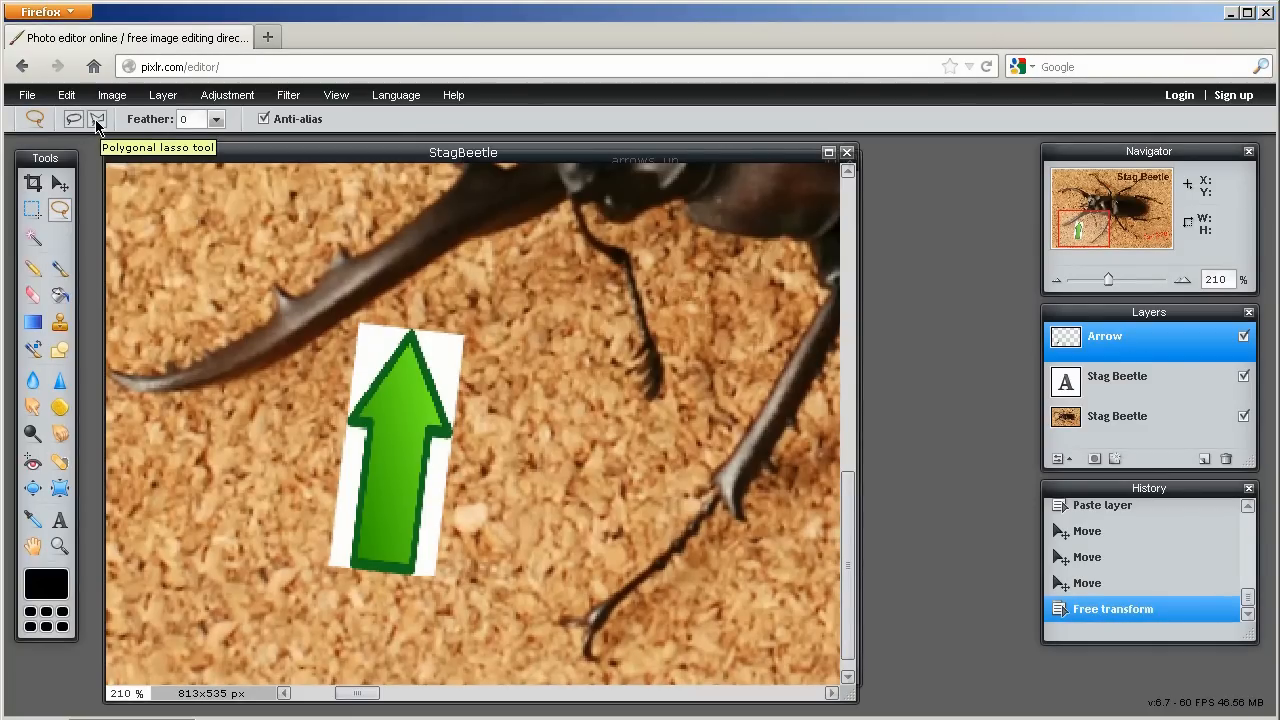
pyautogui.click(97, 120)
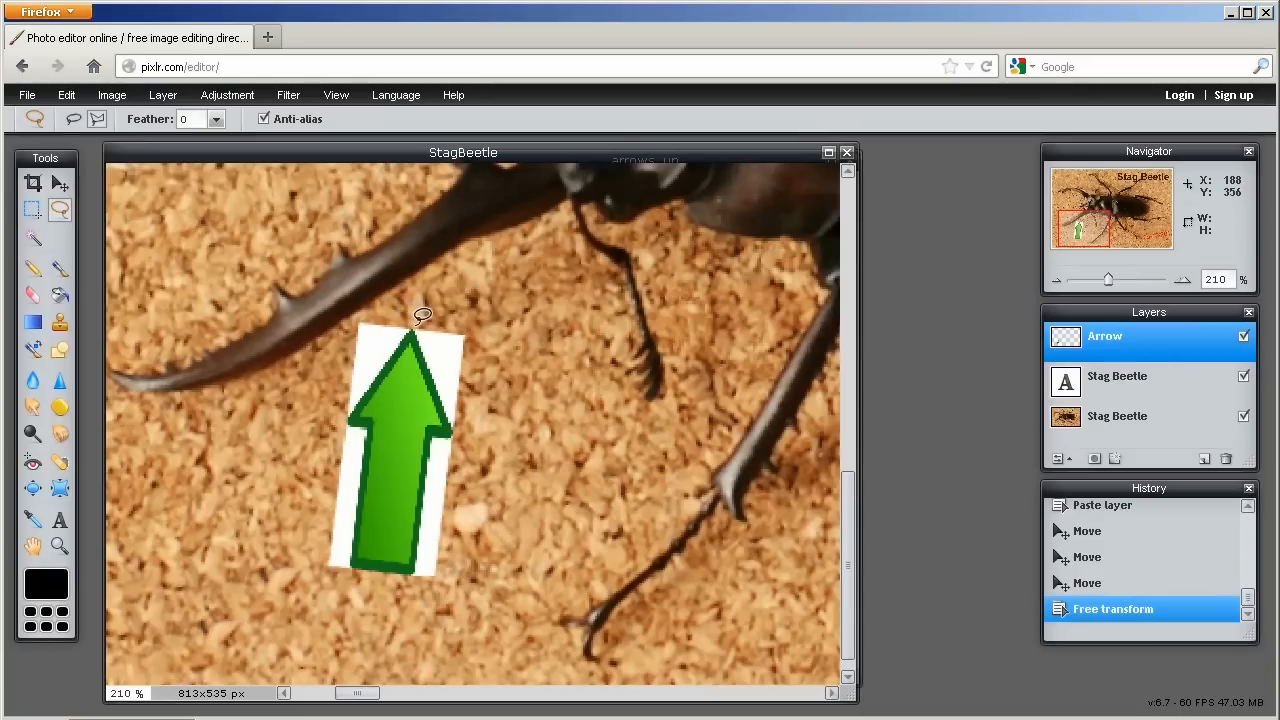
pyautogui.moveTo(414, 326)
pyautogui.mouseDown()
pyautogui.moveTo(450, 350)
pyautogui.moveTo(469, 390)
pyautogui.moveTo(472, 440)
pyautogui.moveTo(448, 410)
pyautogui.moveTo(459, 424)
pyautogui.mouseUp()
pyautogui.moveTo(437, 428)
pyautogui.mouseDown()
pyautogui.moveTo(421, 575)
pyautogui.moveTo(360, 568)
pyautogui.moveTo(358, 477)
pyautogui.moveTo(375, 441)
pyautogui.moveTo(350, 411)
pyautogui.moveTo(417, 312)
pyautogui.mouseUp()
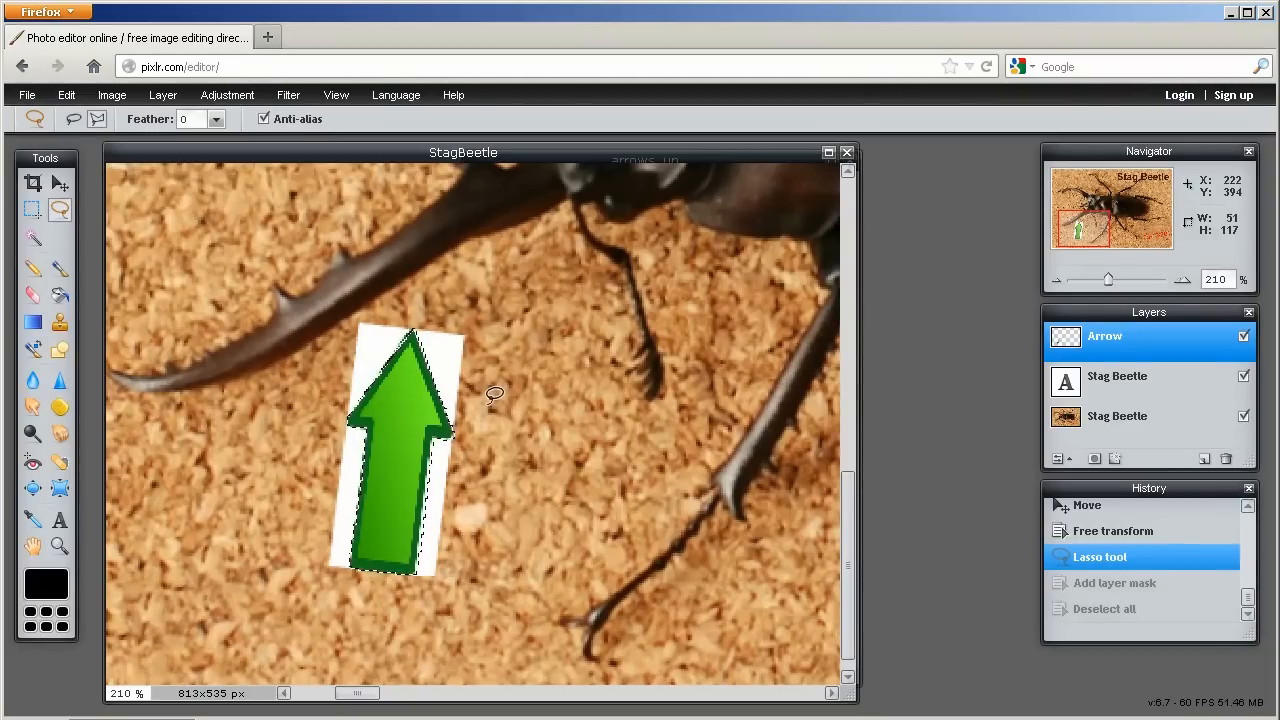
# - Try clearing the selected arrow, undo that, and add a layer mask to the Arrow layer from the selection
pyautogui.press('Delete')
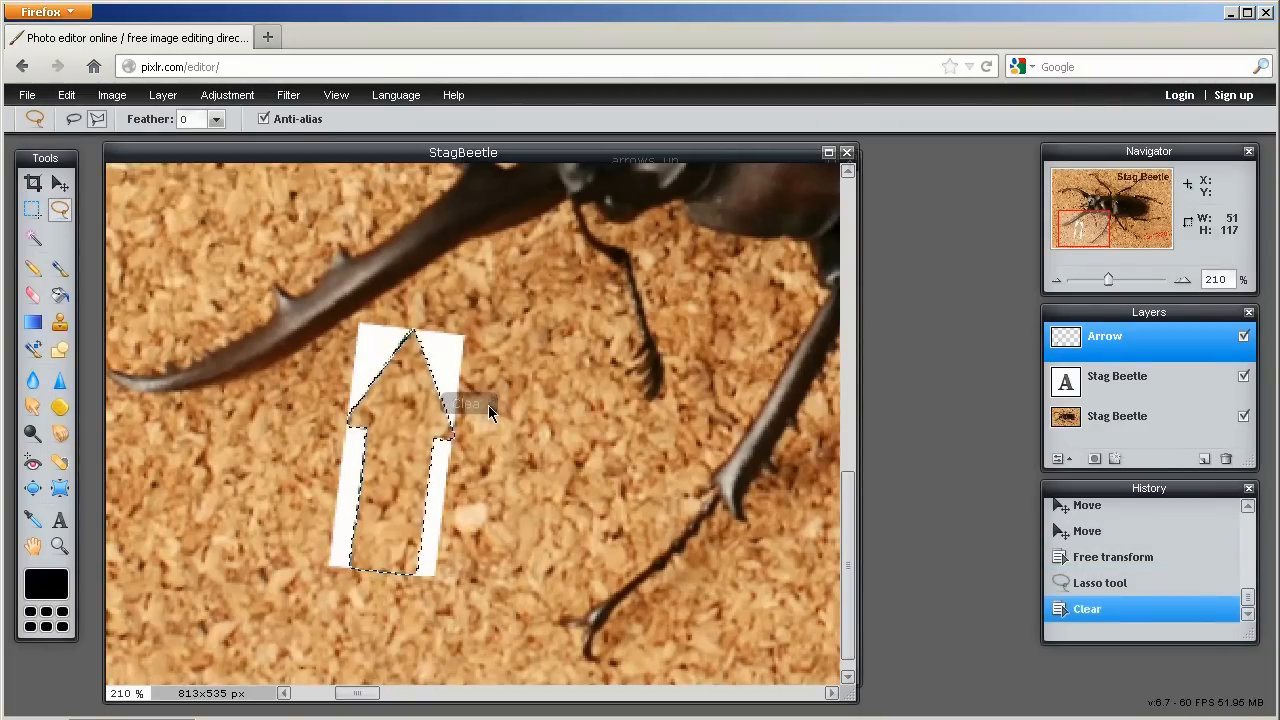
pyautogui.hotkey('ctrl', 'z')
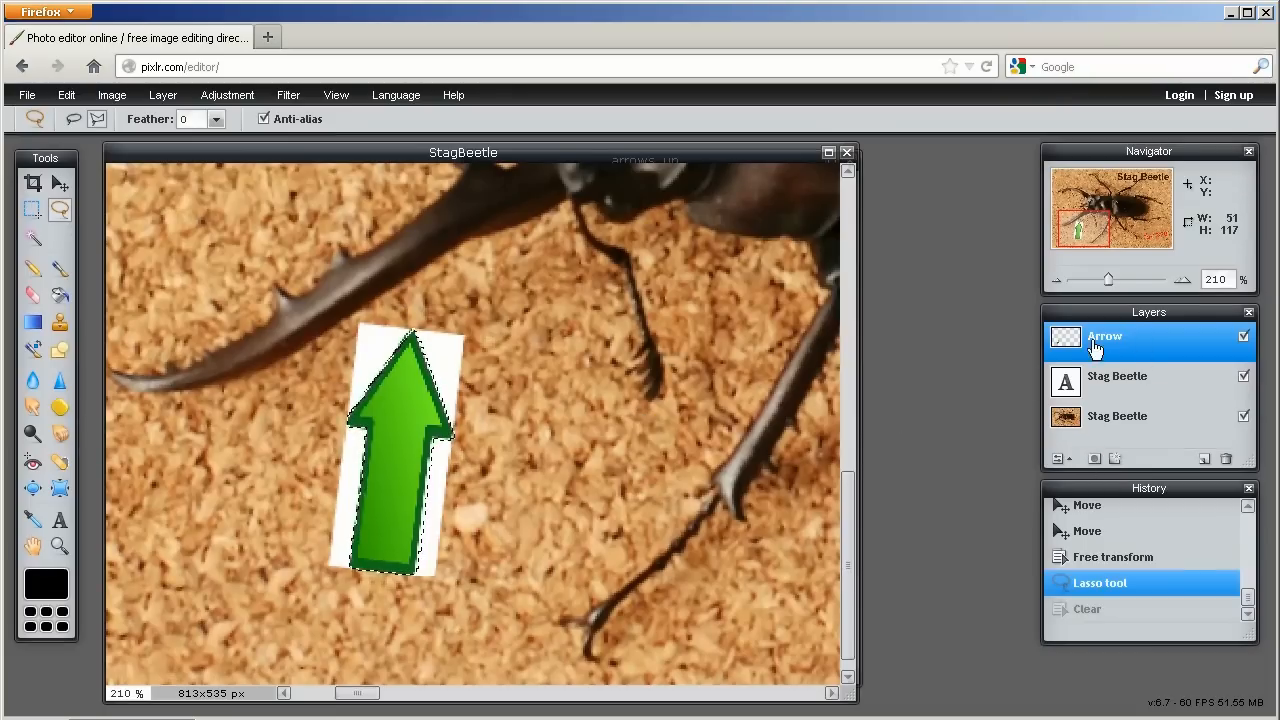
pyautogui.click(1095, 462)
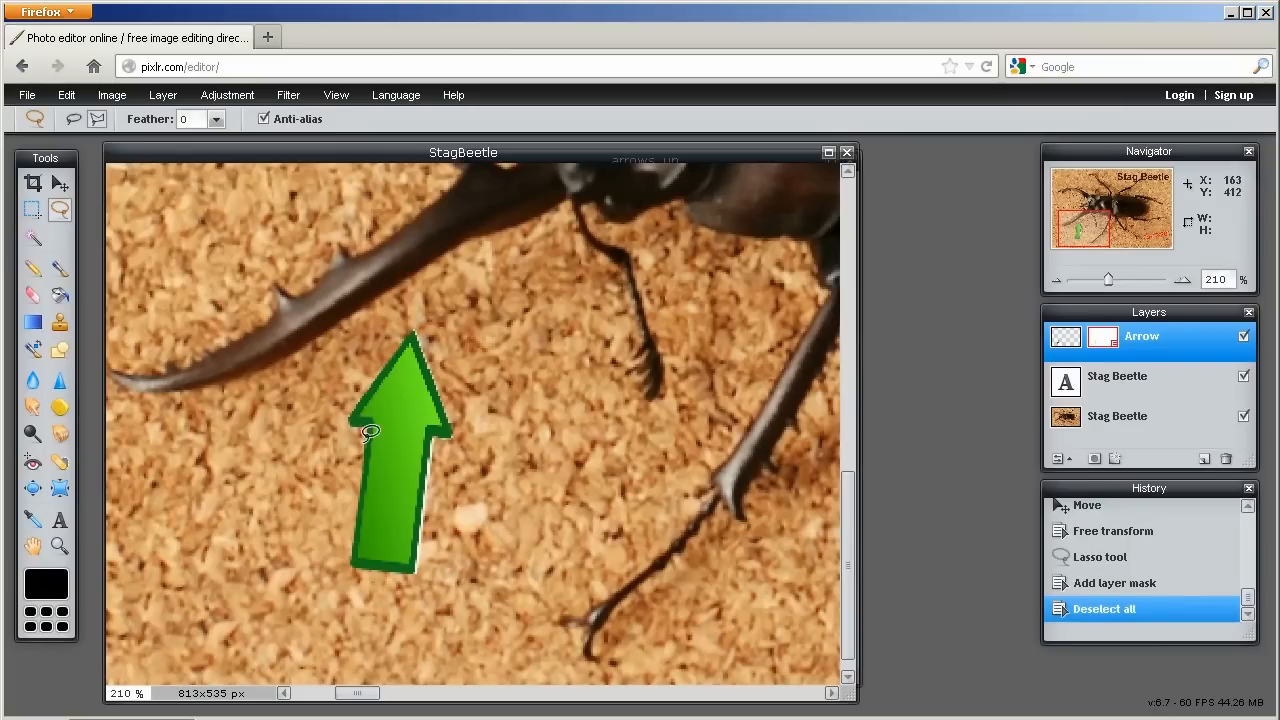
# - Move the masked arrow slightly up and to the right, closer to the beetle's lower mandible, targeting the layer's image
pyautogui.click(60, 183)
pyautogui.click(1066, 337)
pyautogui.moveTo(400, 423); pyautogui.dragTo(414, 379)
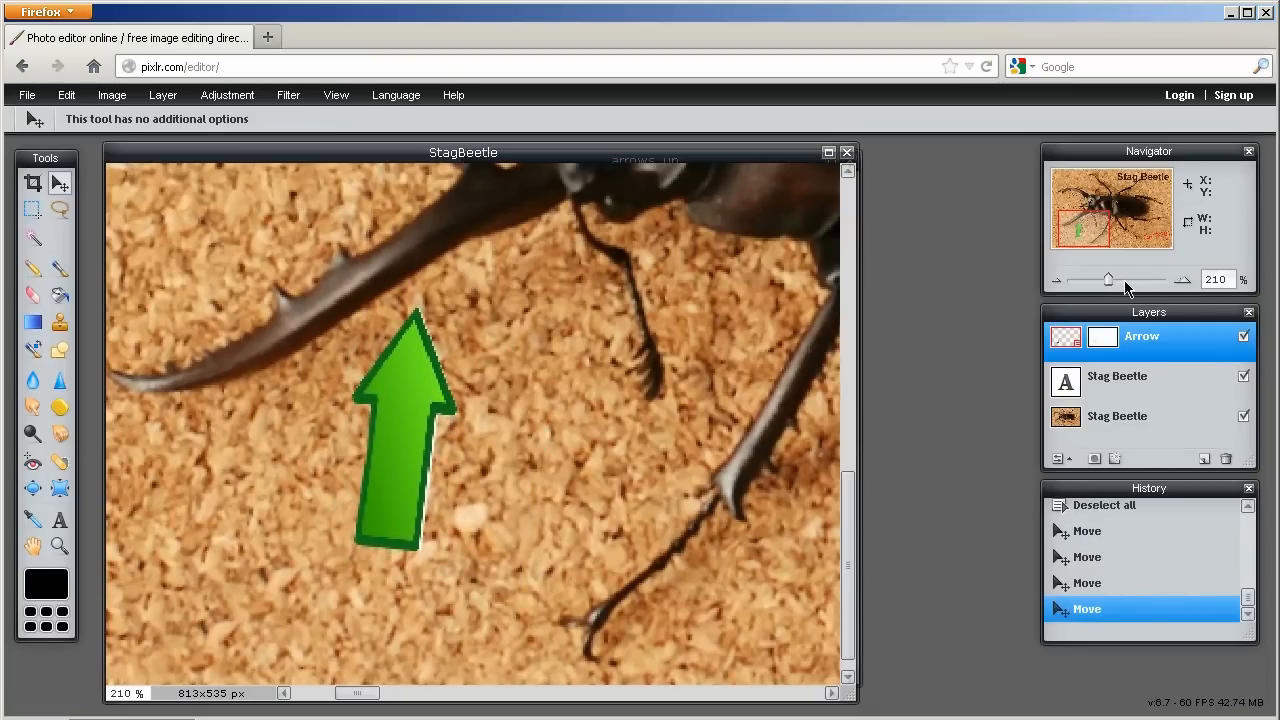
pyautogui.moveTo(1110, 283); pyautogui.dragTo(1096, 289)
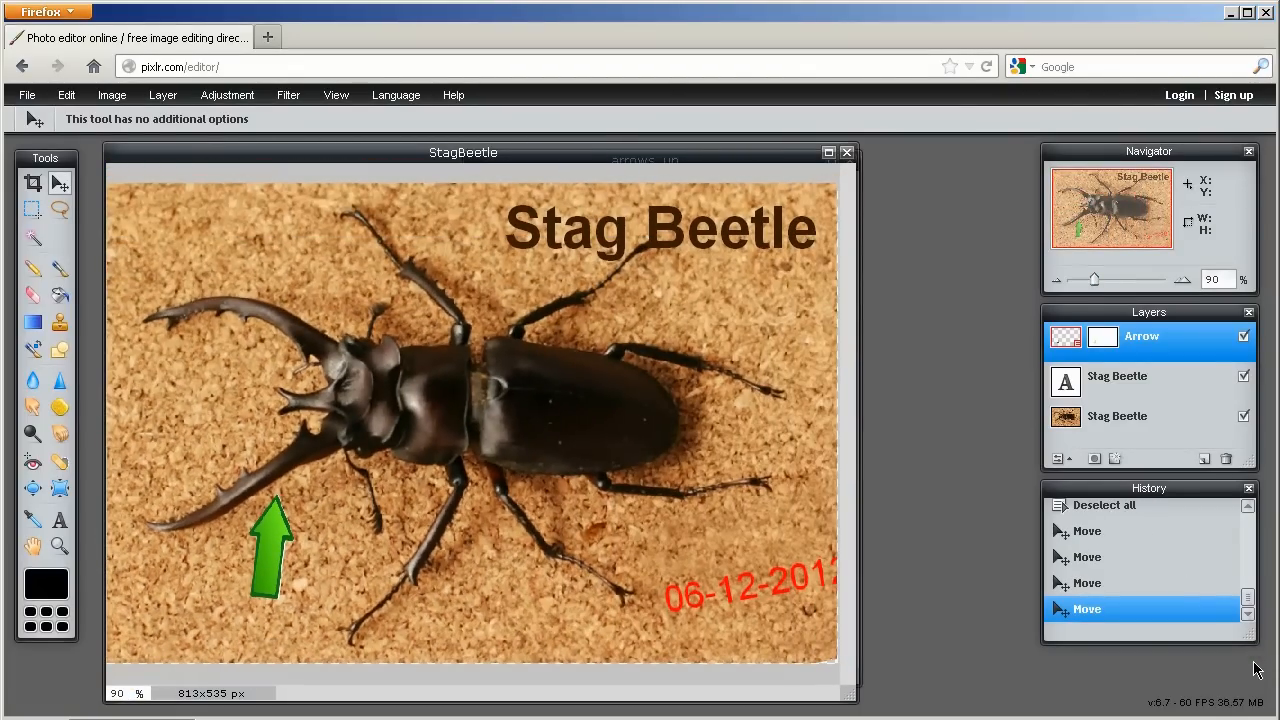
# - Make the History panel taller and undo the last two arrow moves
pyautogui.moveTo(1249, 640); pyautogui.dragTo(1244, 700)
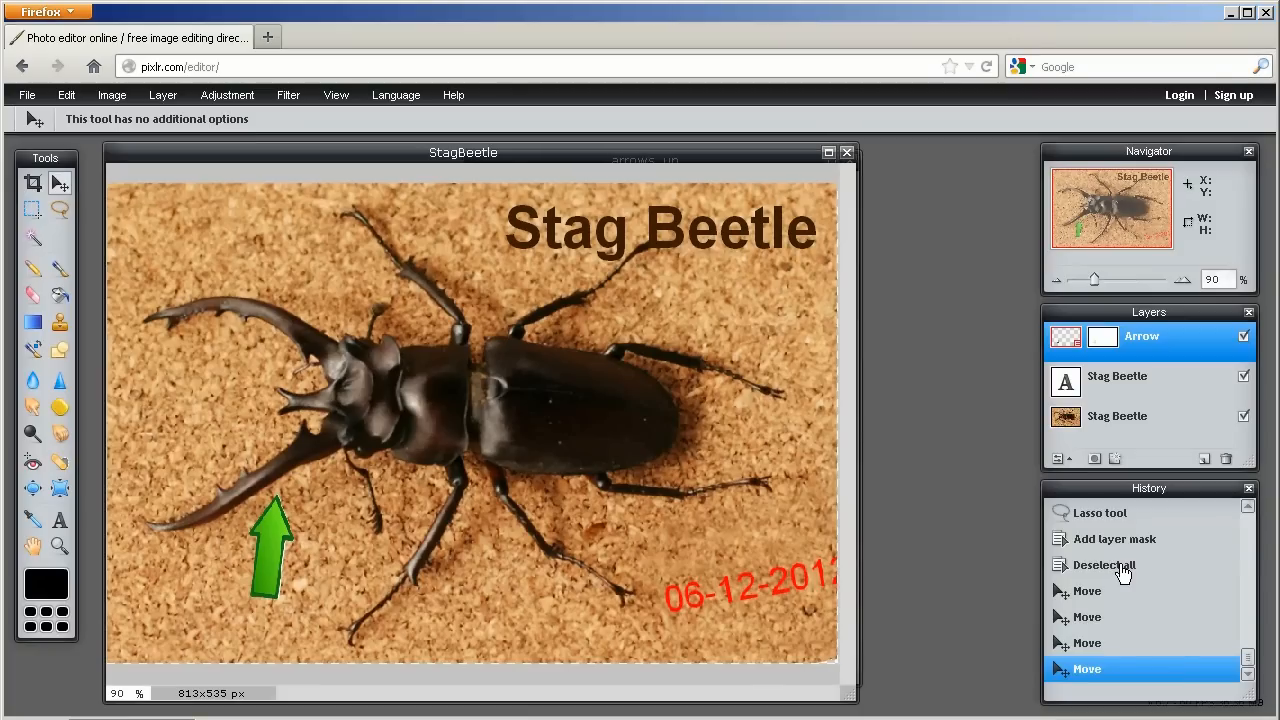
pyautogui.click(56, 96)
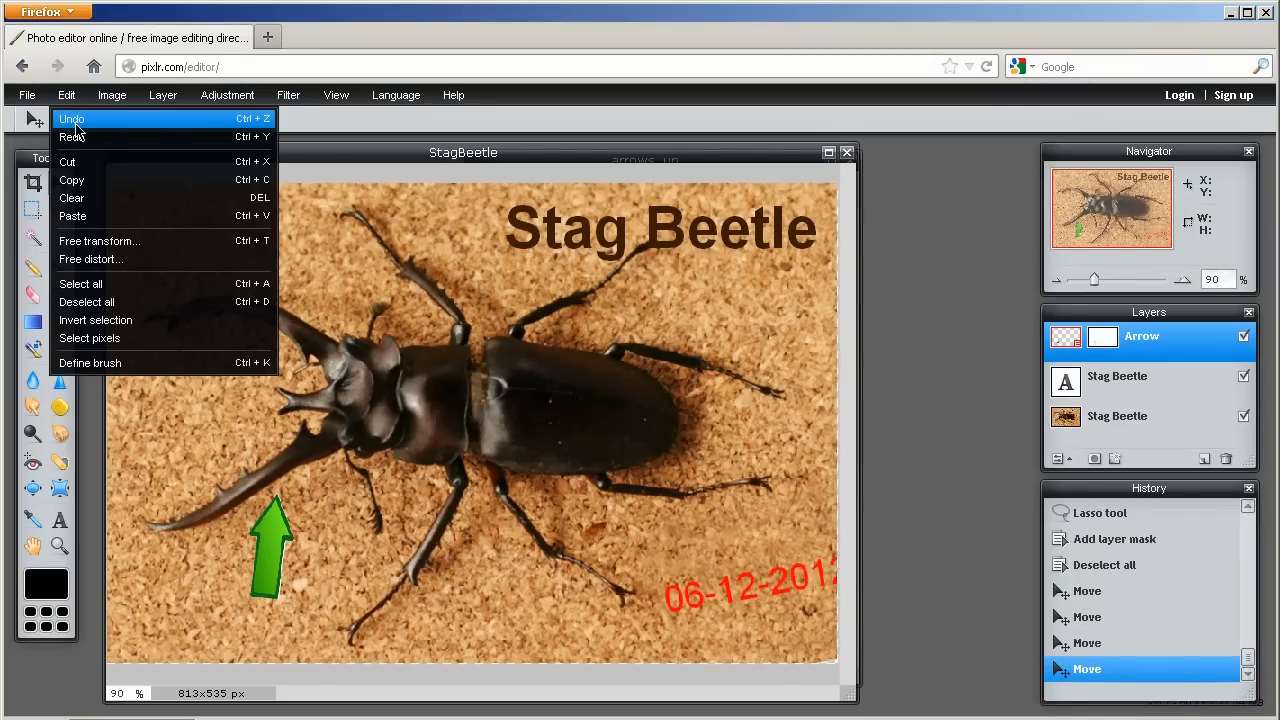
pyautogui.click(76, 121)
pyautogui.click(66, 95)
pyautogui.click(68, 119)
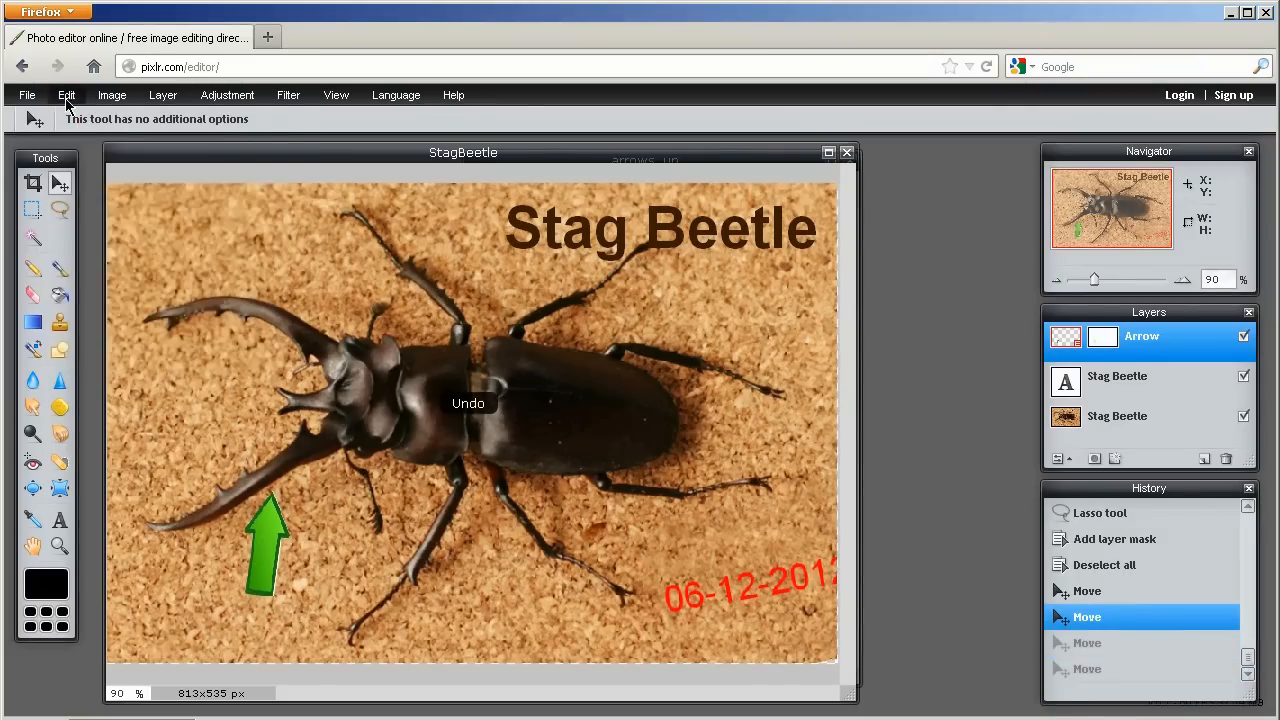
pyautogui.click(66, 97)
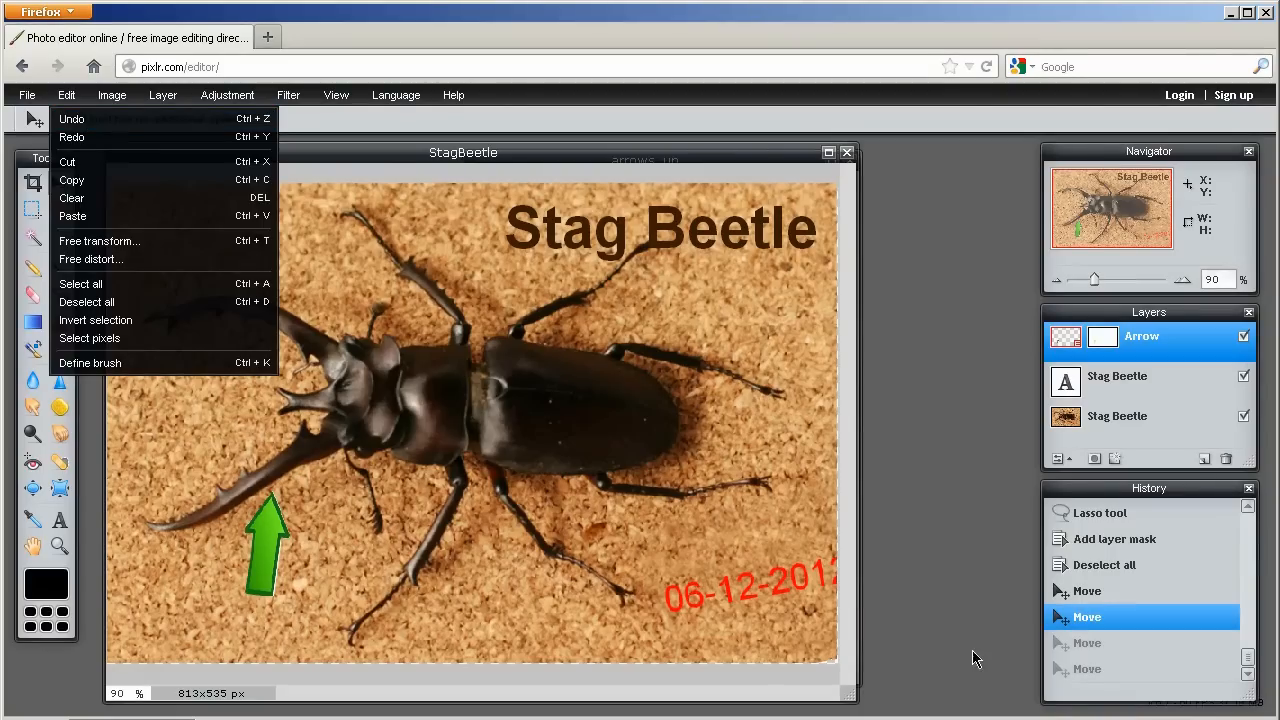
# - Go back in the history to the Free transform state of the arrow
pyautogui.click(1250, 507)
pyautogui.click(1250, 507)
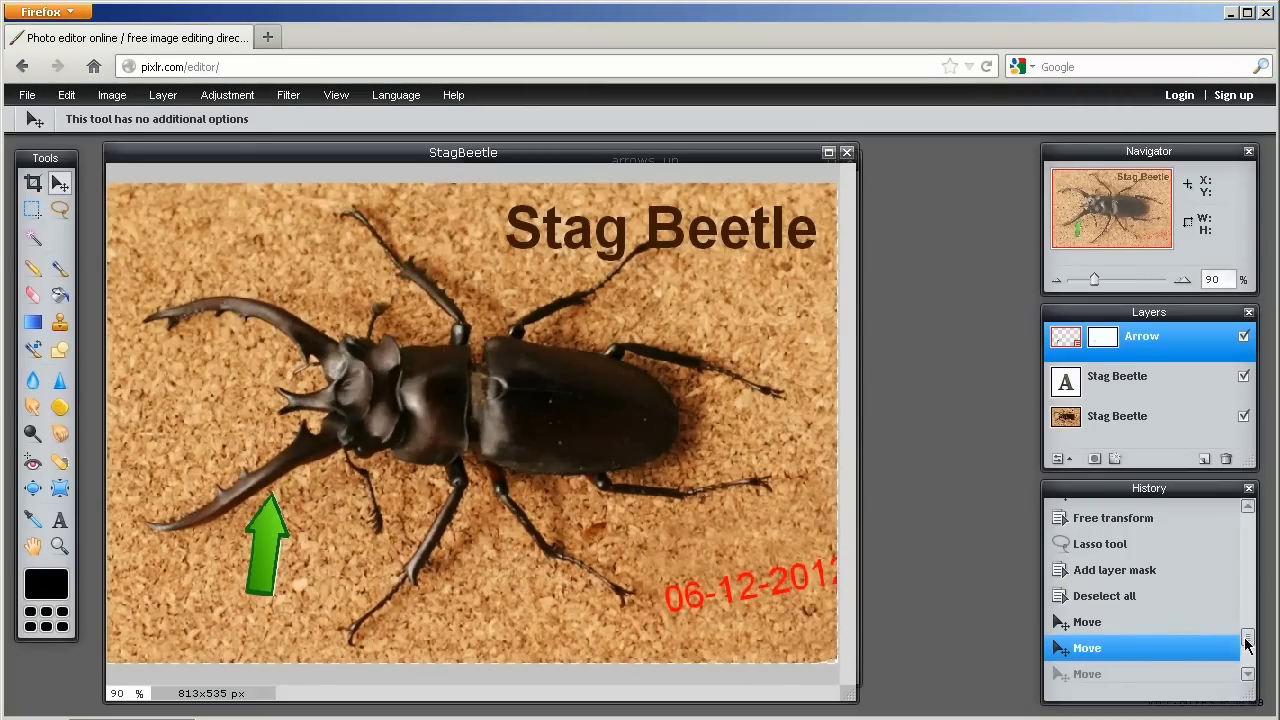
pyautogui.click(1247, 674)
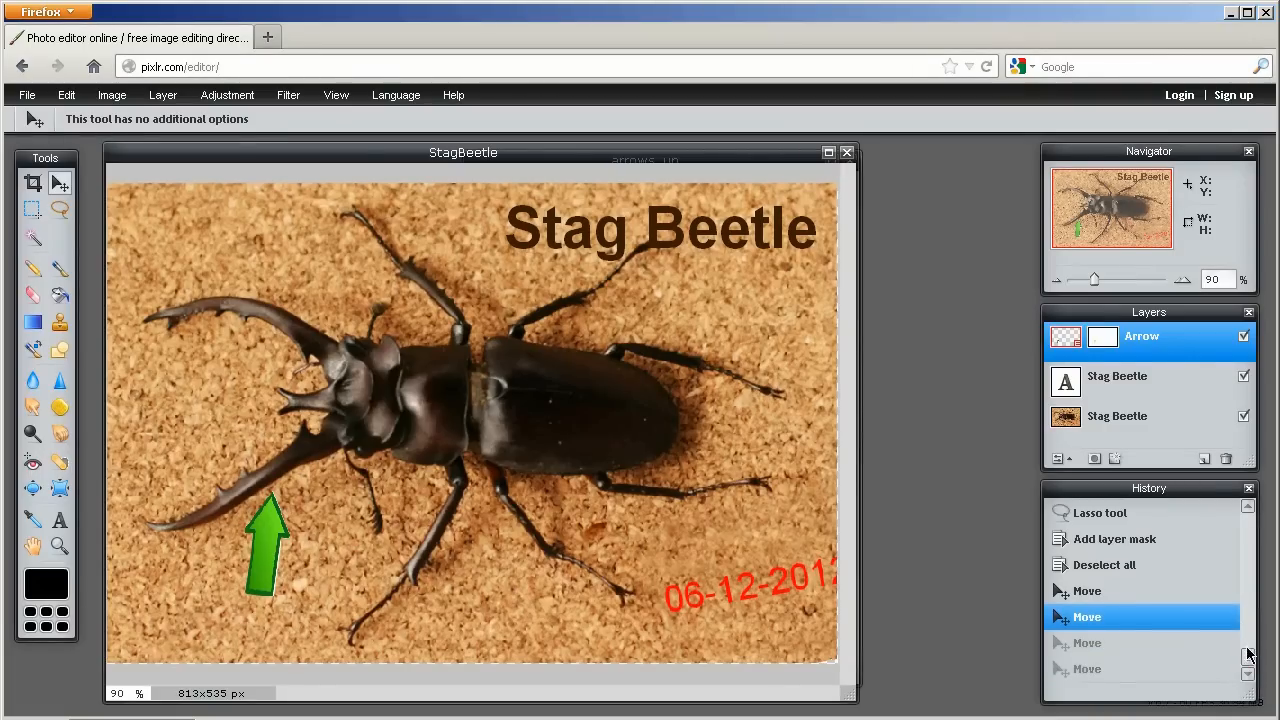
pyautogui.click(1247, 506)
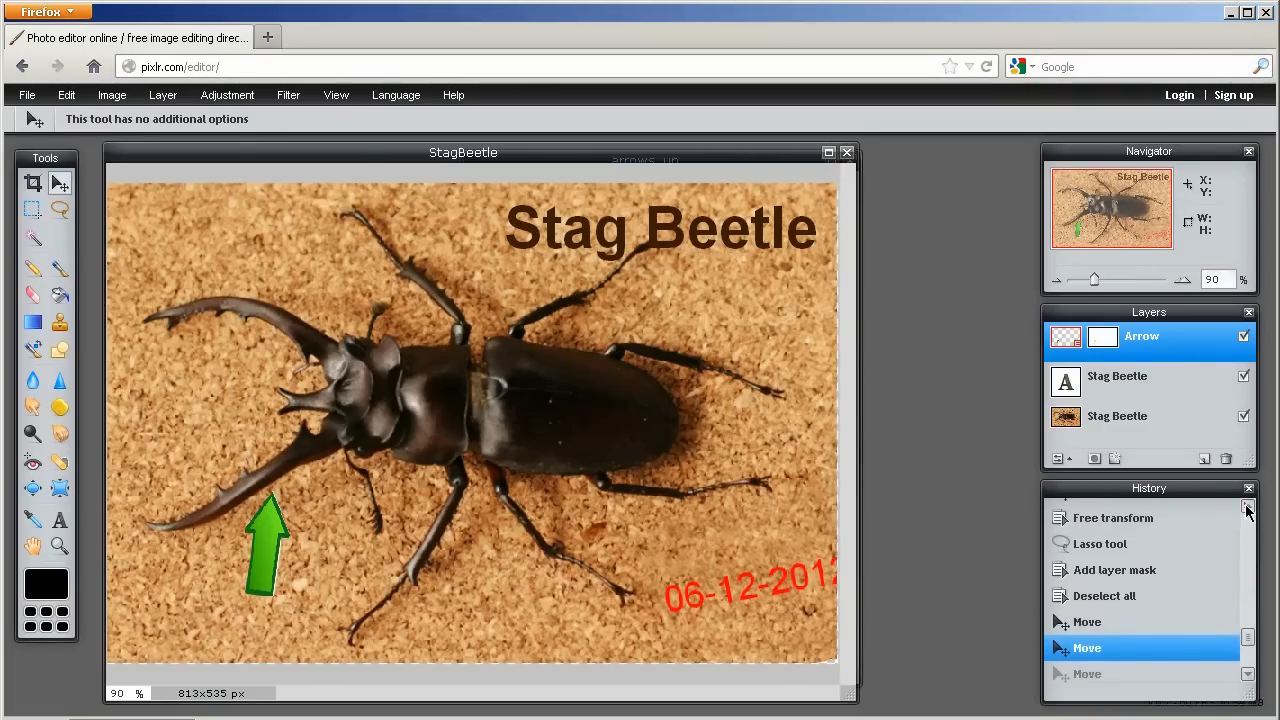
pyautogui.click(1088, 520)
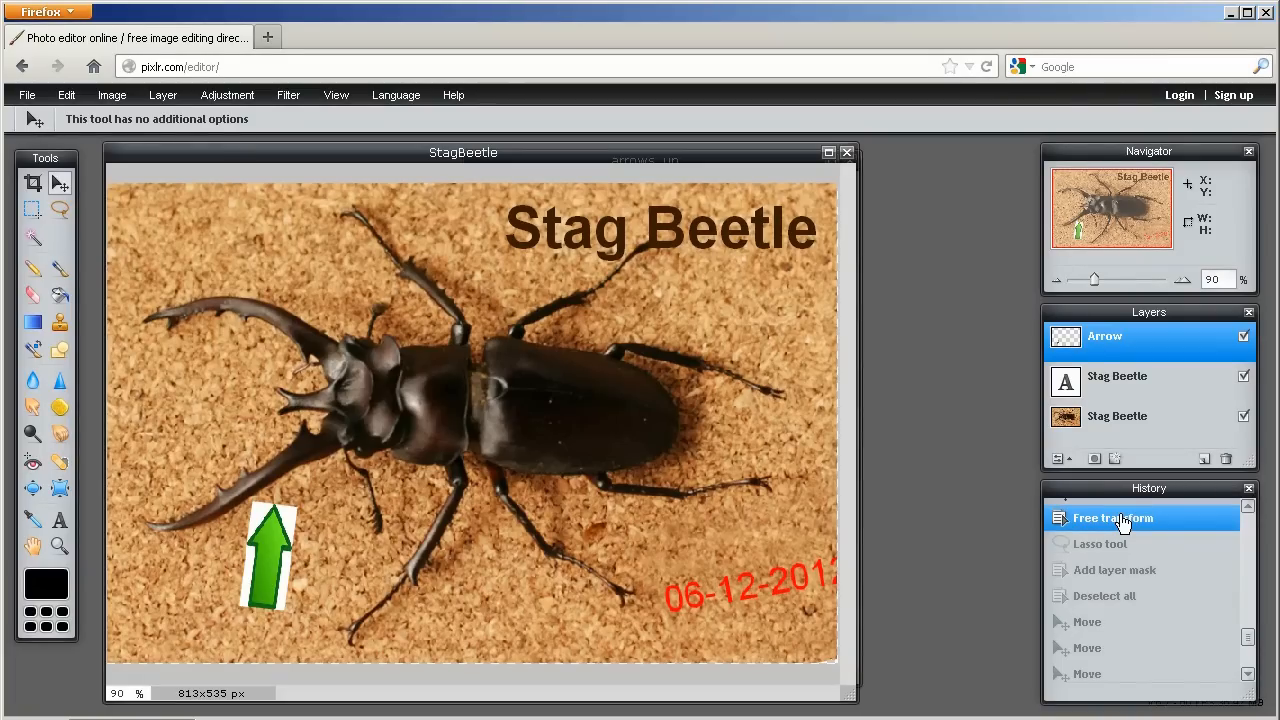
# - Restore the history states one by one, from the Lasso tool through the layer mask to the last Move
pyautogui.click(1124, 546)
pyautogui.click(1126, 571)
pyautogui.click(1128, 596)
pyautogui.click(1128, 622)
pyautogui.click(1130, 648)
pyautogui.scroll(-1, 1250, 660)
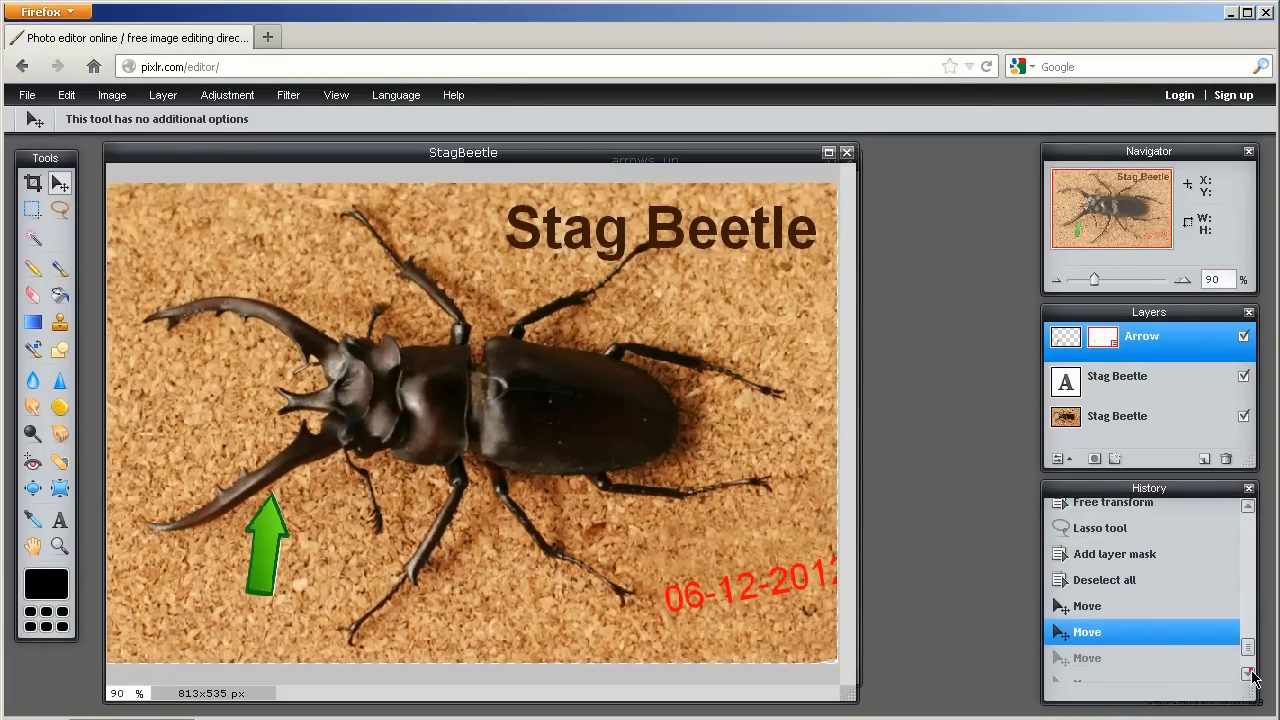
pyautogui.click(1148, 645)
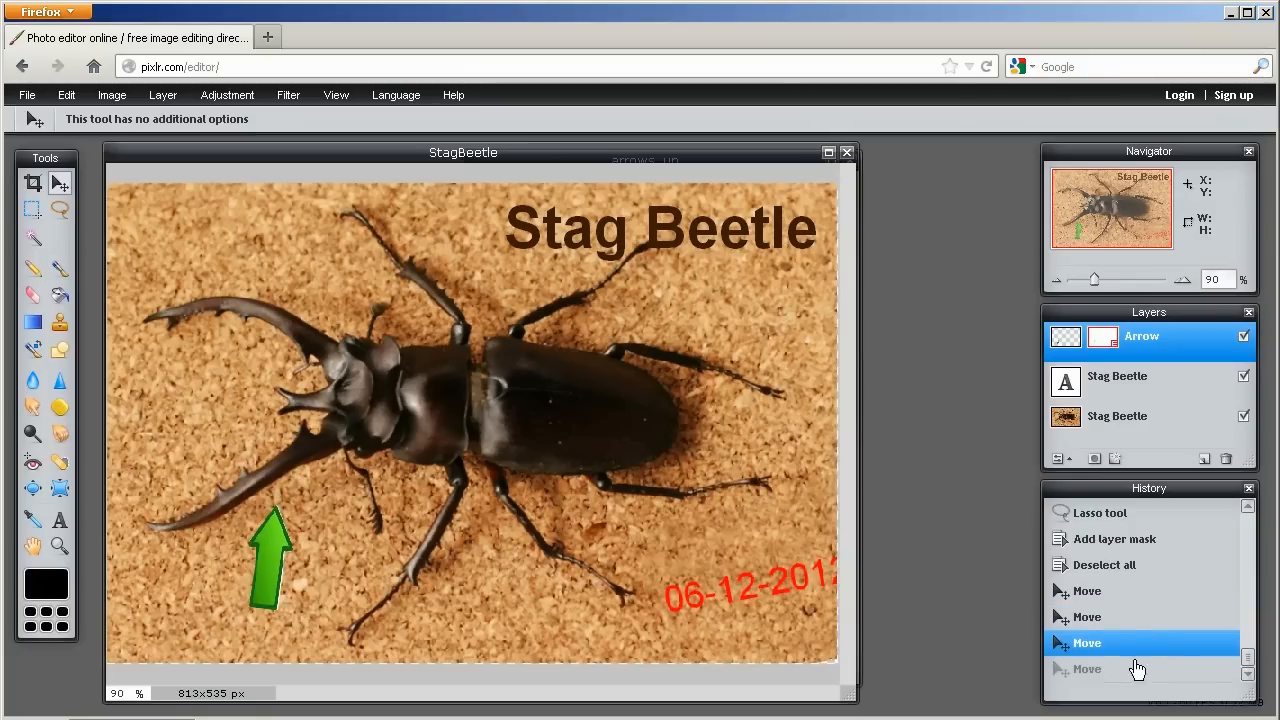
pyautogui.click(1137, 670)
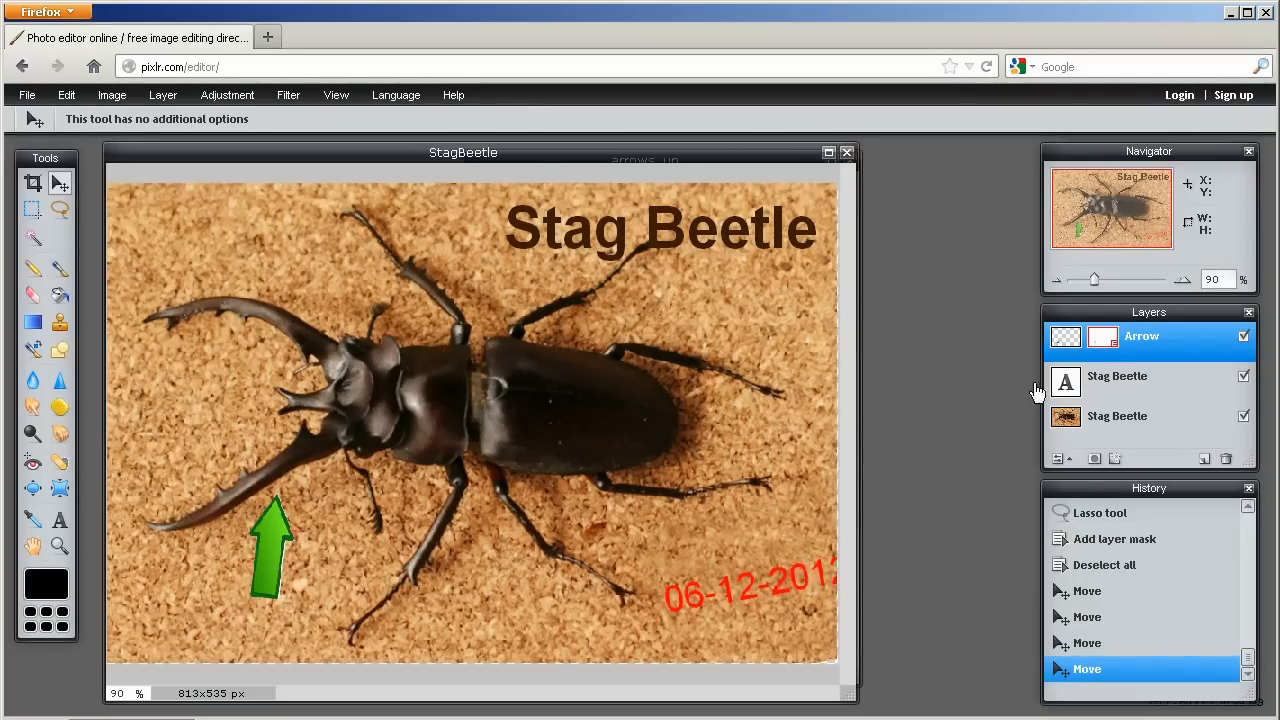
# - Select the beetle photo layer and try the Clone stamp tool on the red date without a source point
pyautogui.click(1115, 421)
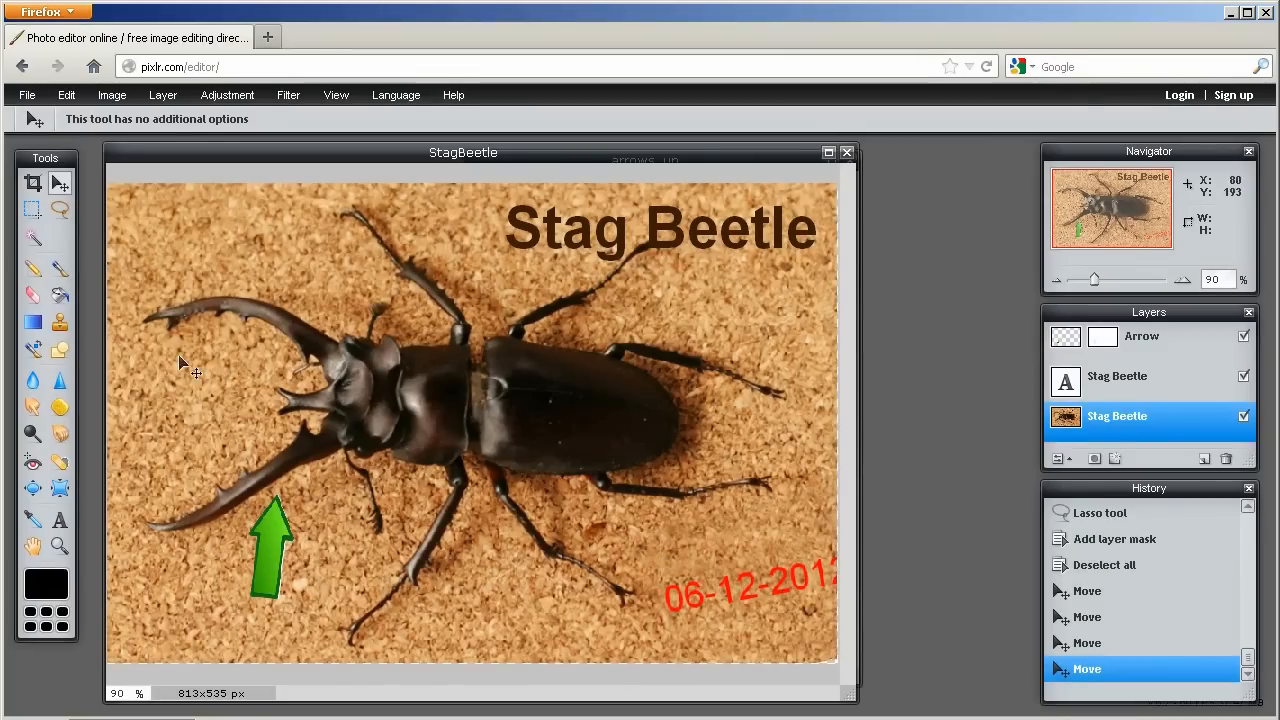
pyautogui.click(59, 325)
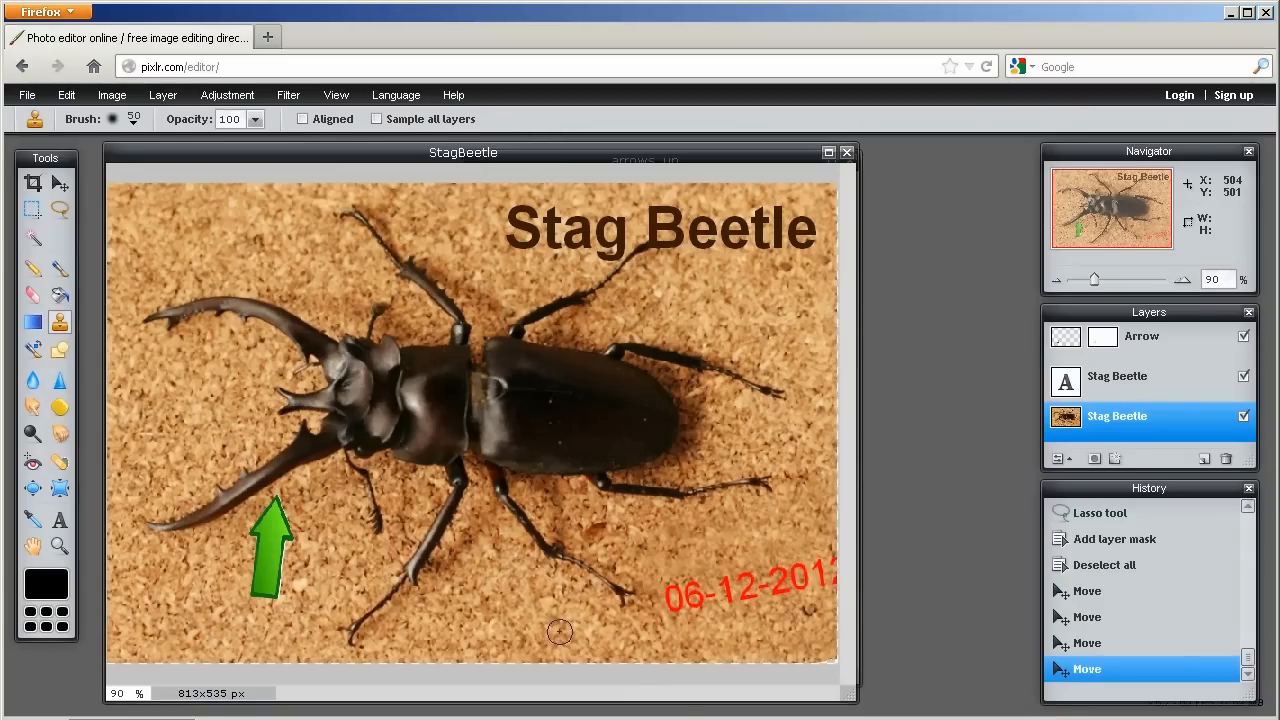
pyautogui.click(668, 595)
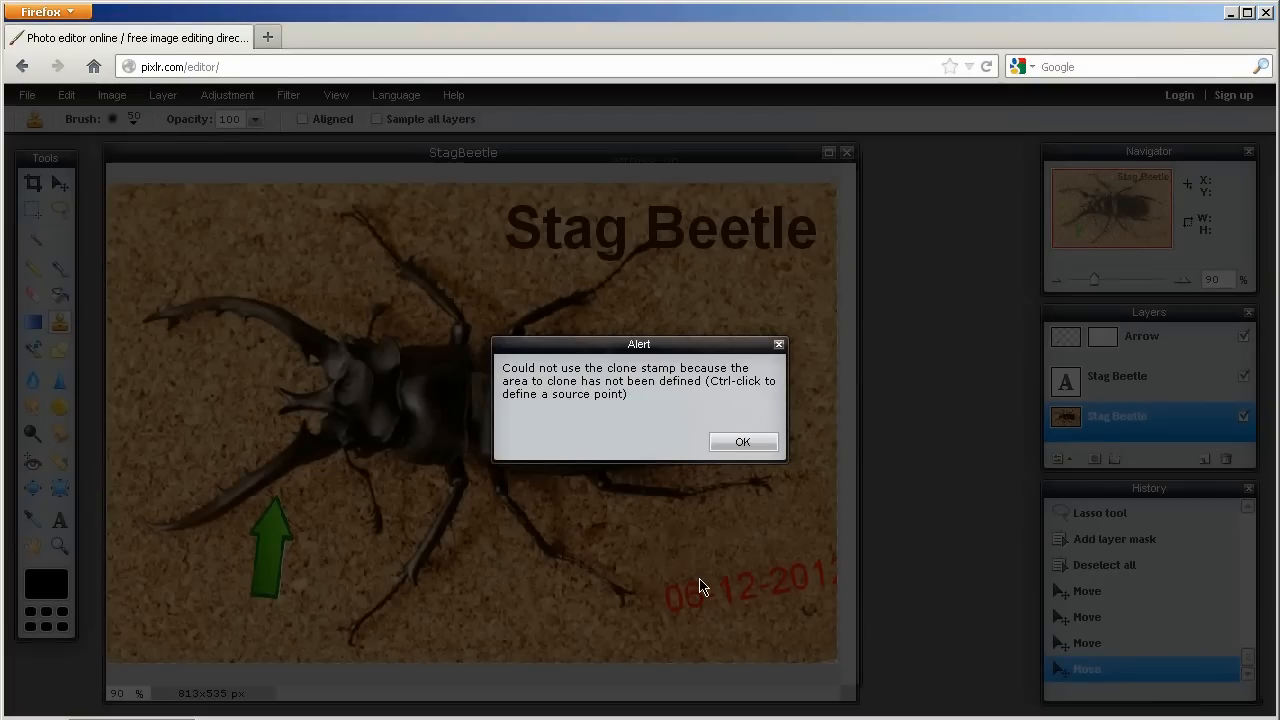
pyautogui.click(749, 445)
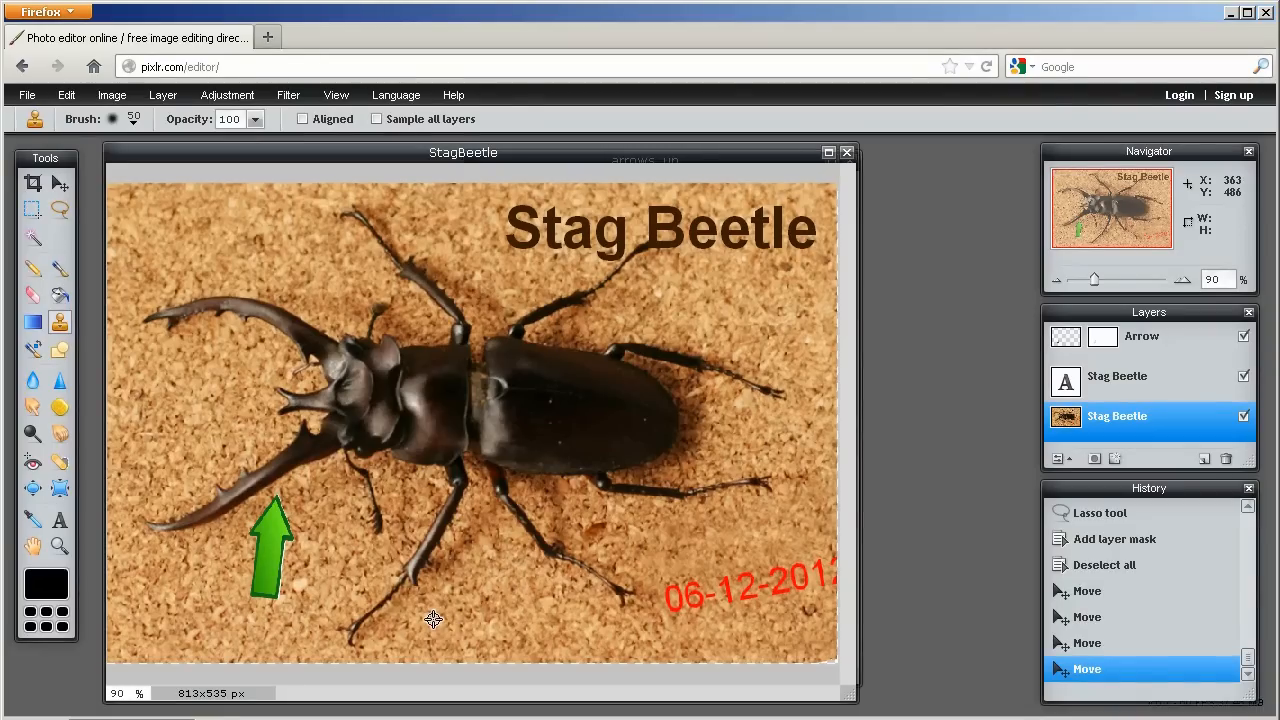
# - Try cloning the cork texture from below the beetle over the red date and the area above it, and undo the stroke
pyautogui.keyDown('alt'); pyautogui.click(432, 626); pyautogui.keyUp('alt')
pyautogui.click(680, 588)
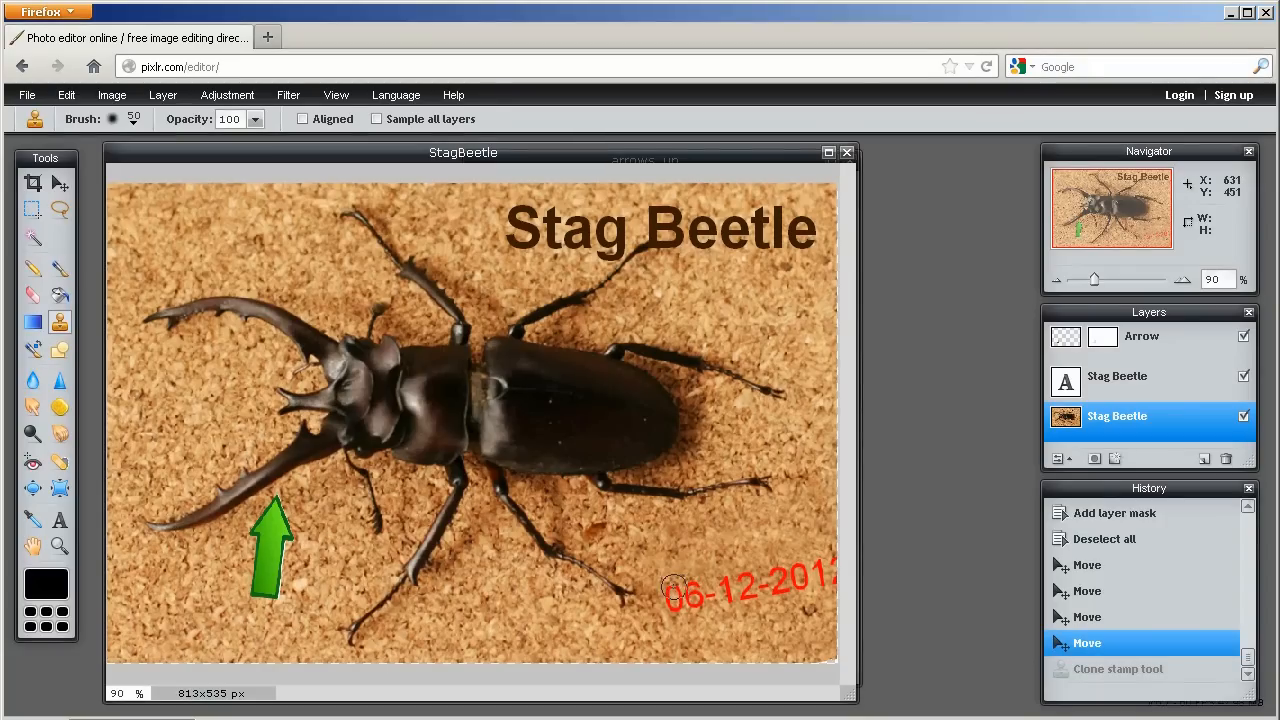
pyautogui.moveTo(670, 593)
pyautogui.mouseDown()
pyautogui.moveTo(699, 574)
pyautogui.moveTo(671, 596)
pyautogui.moveTo(719, 587)
pyautogui.moveTo(697, 606)
pyautogui.moveTo(748, 594)
pyautogui.moveTo(738, 579)
pyautogui.mouseUp()
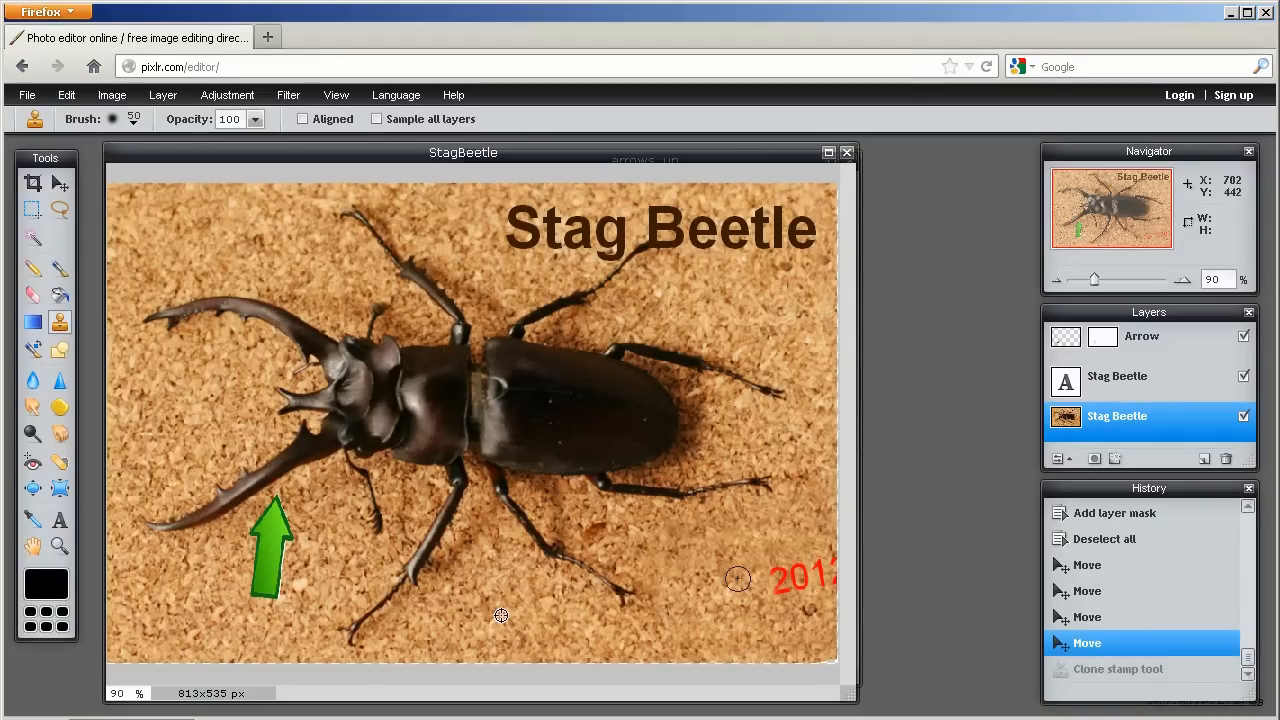
pyautogui.moveTo(737, 578)
pyautogui.mouseDown()
pyautogui.moveTo(786, 573)
pyautogui.moveTo(773, 584)
pyautogui.moveTo(799, 568)
pyautogui.moveTo(805, 587)
pyautogui.moveTo(822, 581)
pyautogui.moveTo(826, 558)
pyautogui.moveTo(825, 579)
pyautogui.moveTo(793, 518)
pyautogui.moveTo(775, 505)
pyautogui.moveTo(751, 512)
pyautogui.moveTo(769, 491)
pyautogui.moveTo(718, 434)
pyautogui.moveTo(725, 423)
pyautogui.moveTo(761, 494)
pyautogui.moveTo(830, 533)
pyautogui.moveTo(784, 506)
pyautogui.moveTo(743, 449)
pyautogui.moveTo(765, 489)
pyautogui.mouseUp()
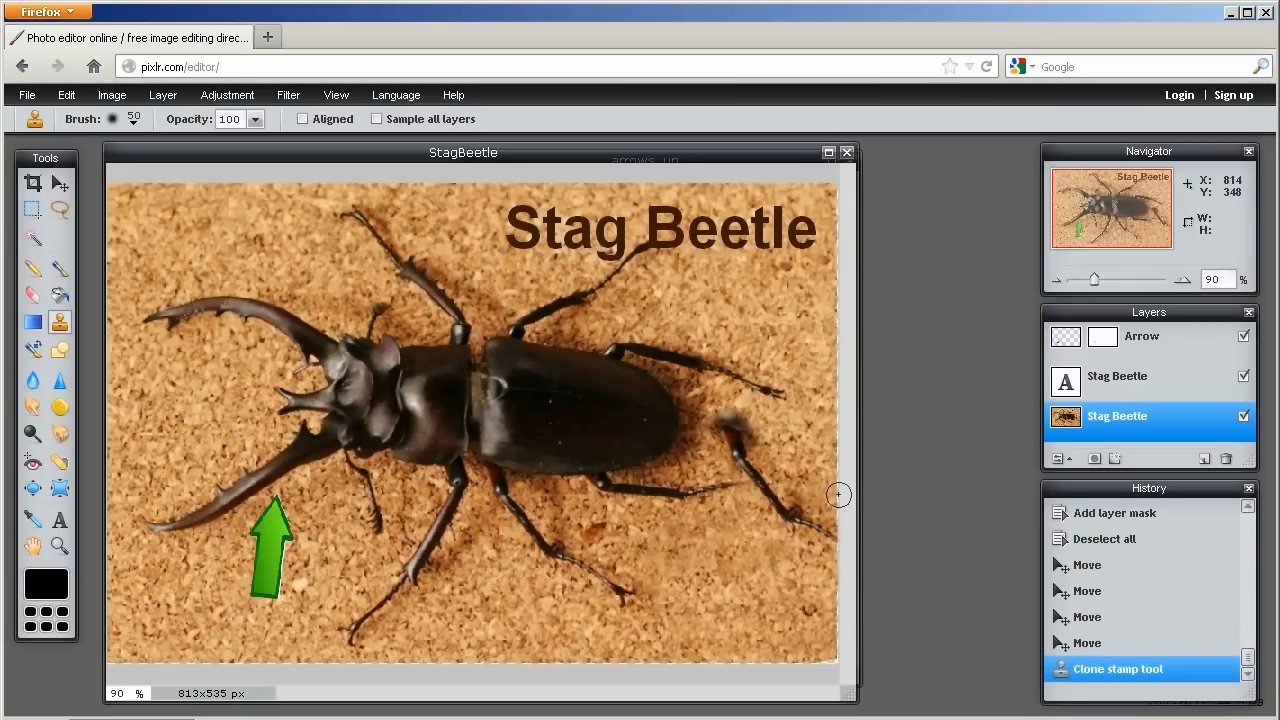
pyautogui.hotkey('ctrl', 'z')
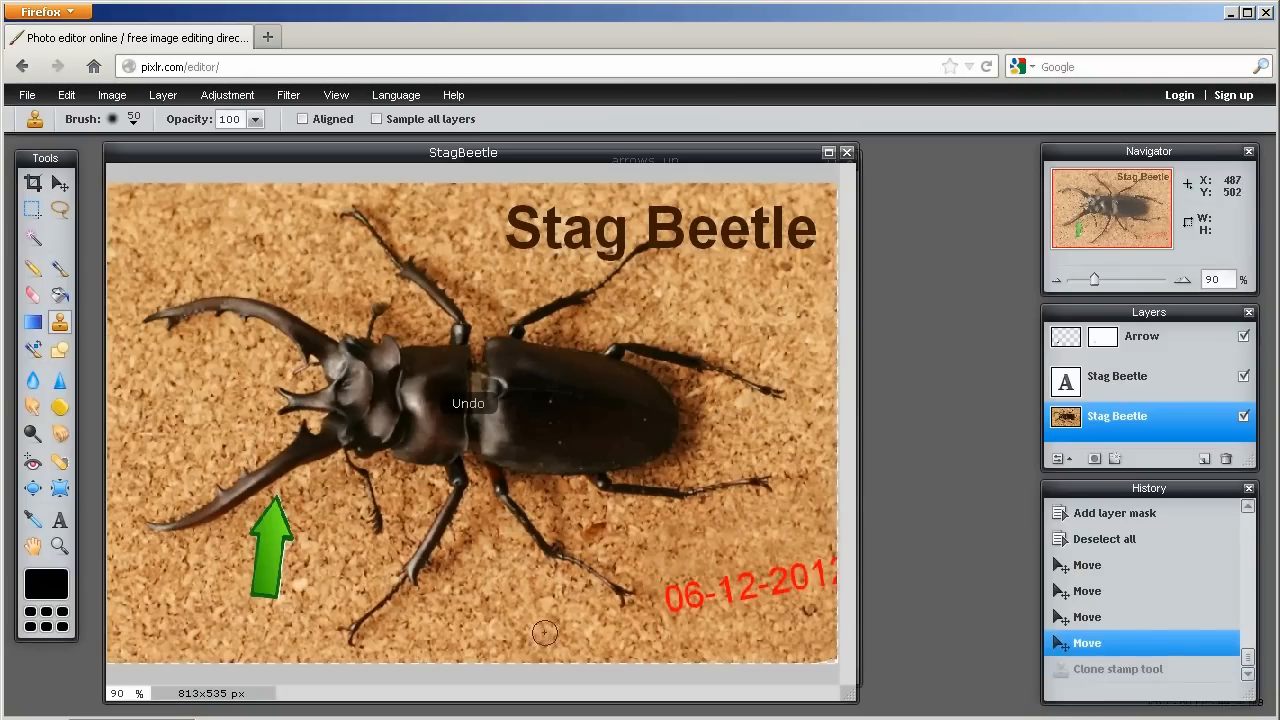
# - Sample clean cork below the beetle as the clone source and paint it over the whole red date
pyautogui.keyDown('ctrl'); pyautogui.click(458, 622); pyautogui.keyUp('ctrl')
pyautogui.moveTo(668, 592)
pyautogui.mouseDown()
pyautogui.moveTo(705, 579)
pyautogui.moveTo(713, 597)
pyautogui.moveTo(755, 589)
pyautogui.moveTo(565, 613)
pyautogui.moveTo(779, 586)
pyautogui.moveTo(831, 556)
pyautogui.moveTo(794, 580)
pyautogui.mouseUp()
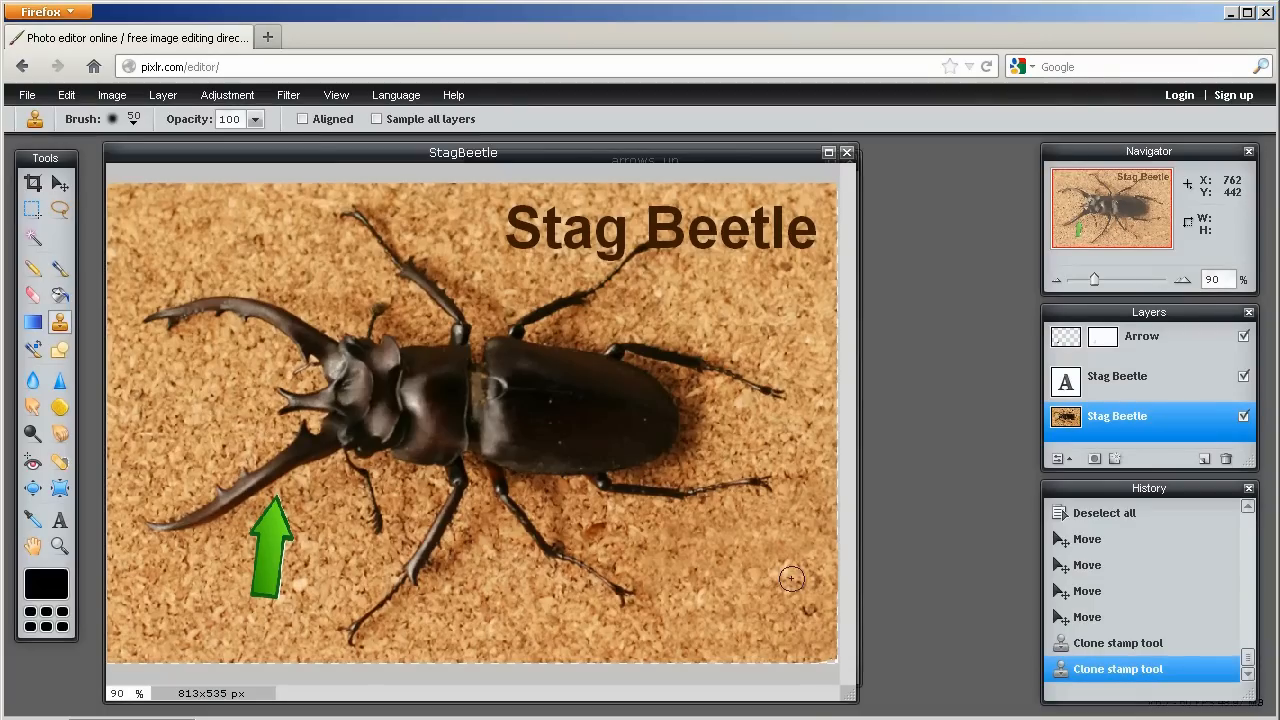
pyautogui.click(288, 95)
pyautogui.moveTo(235, 96)
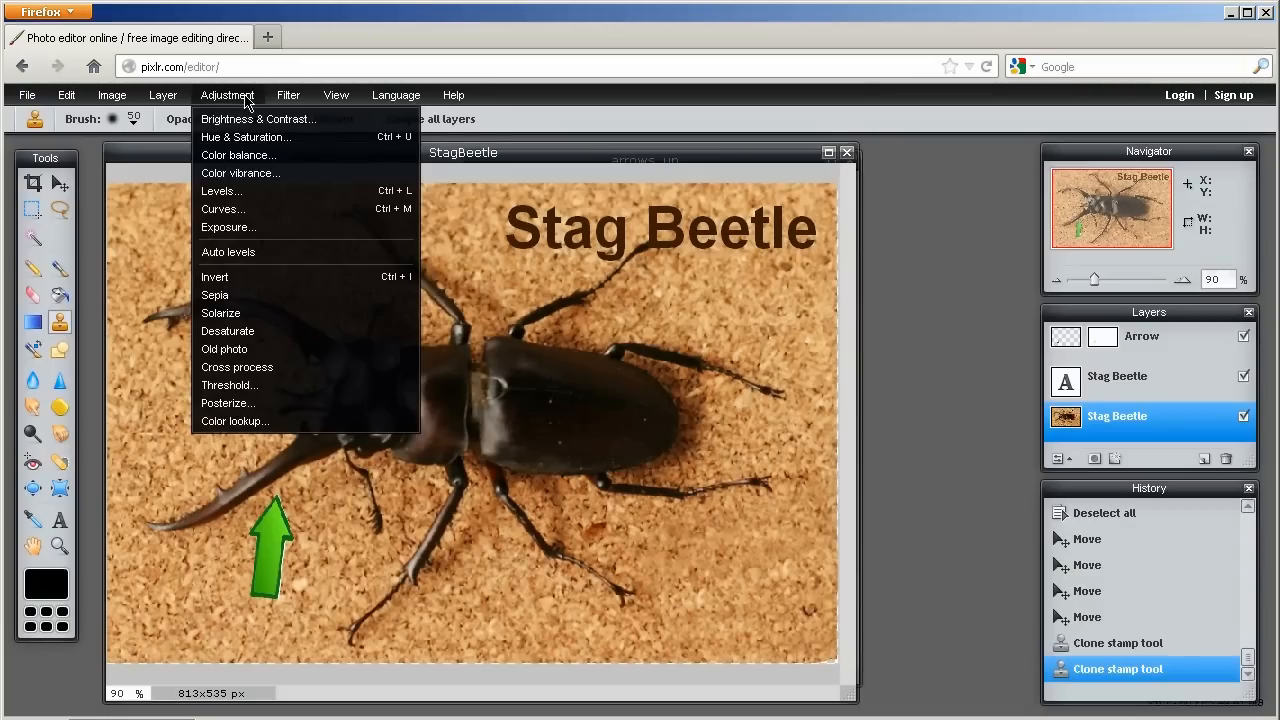
pyautogui.moveTo(285, 100)
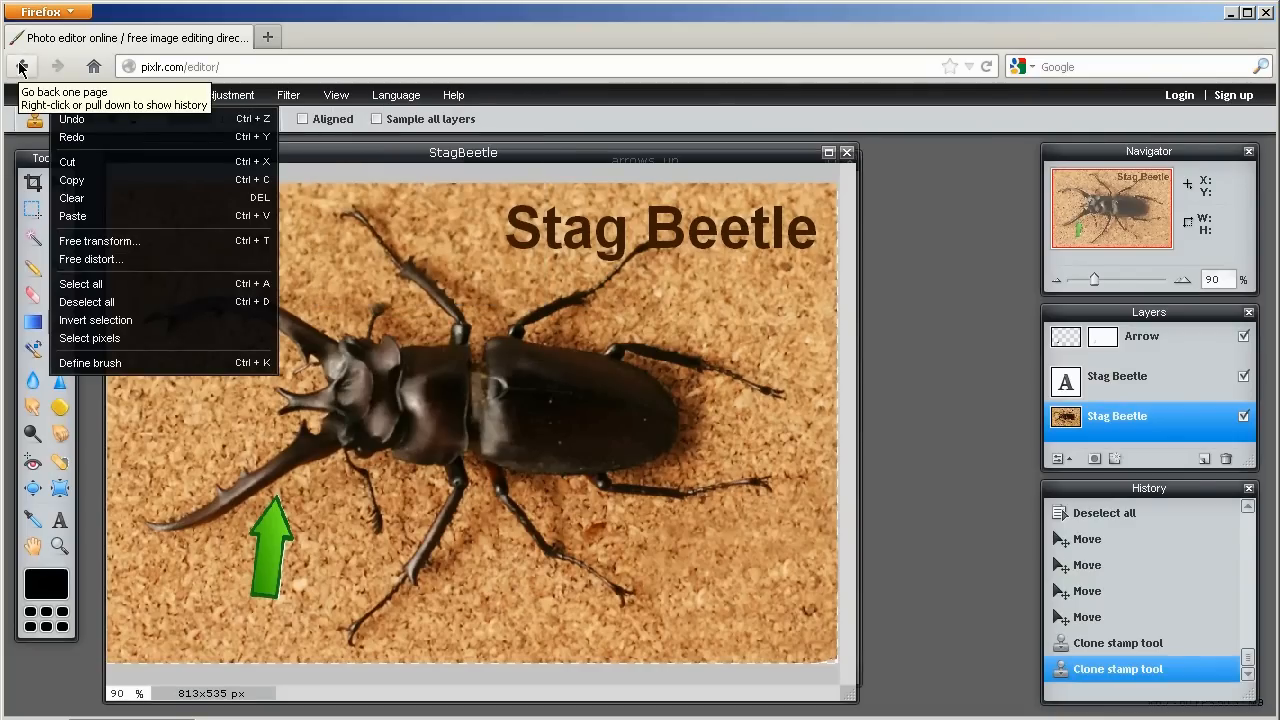
pyautogui.moveTo(400, 100)
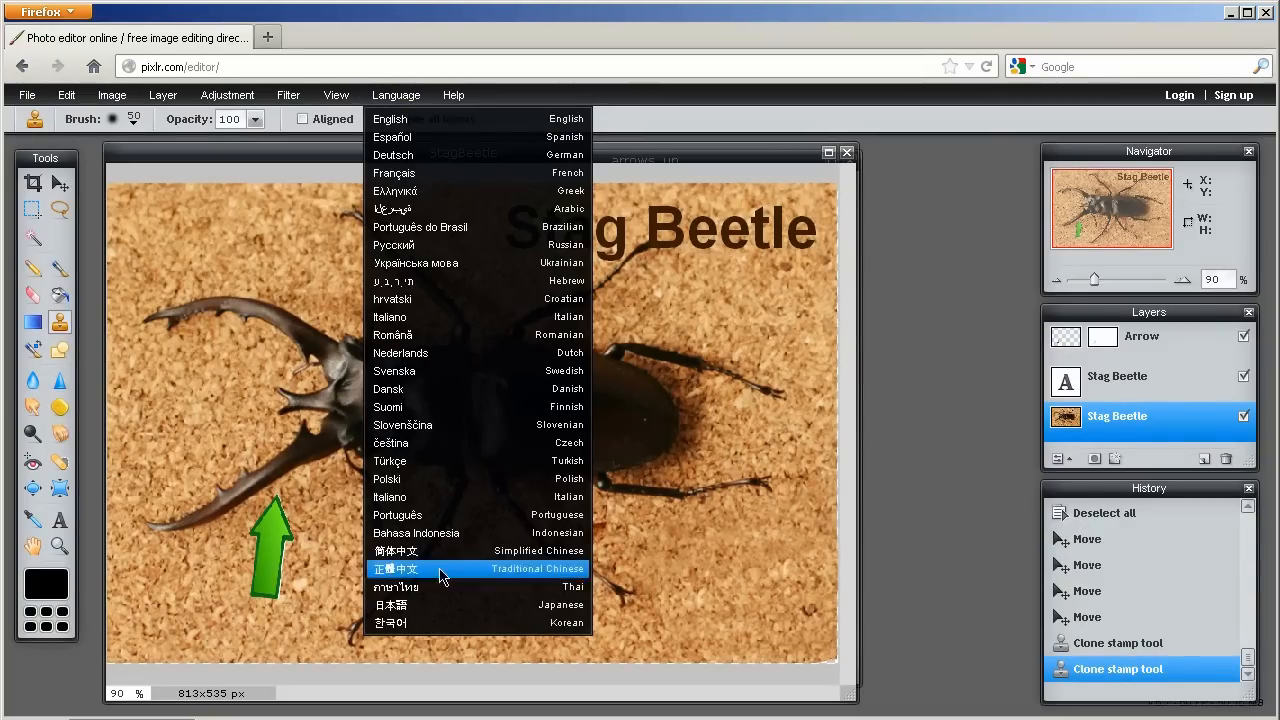
pyautogui.moveTo(451, 102)
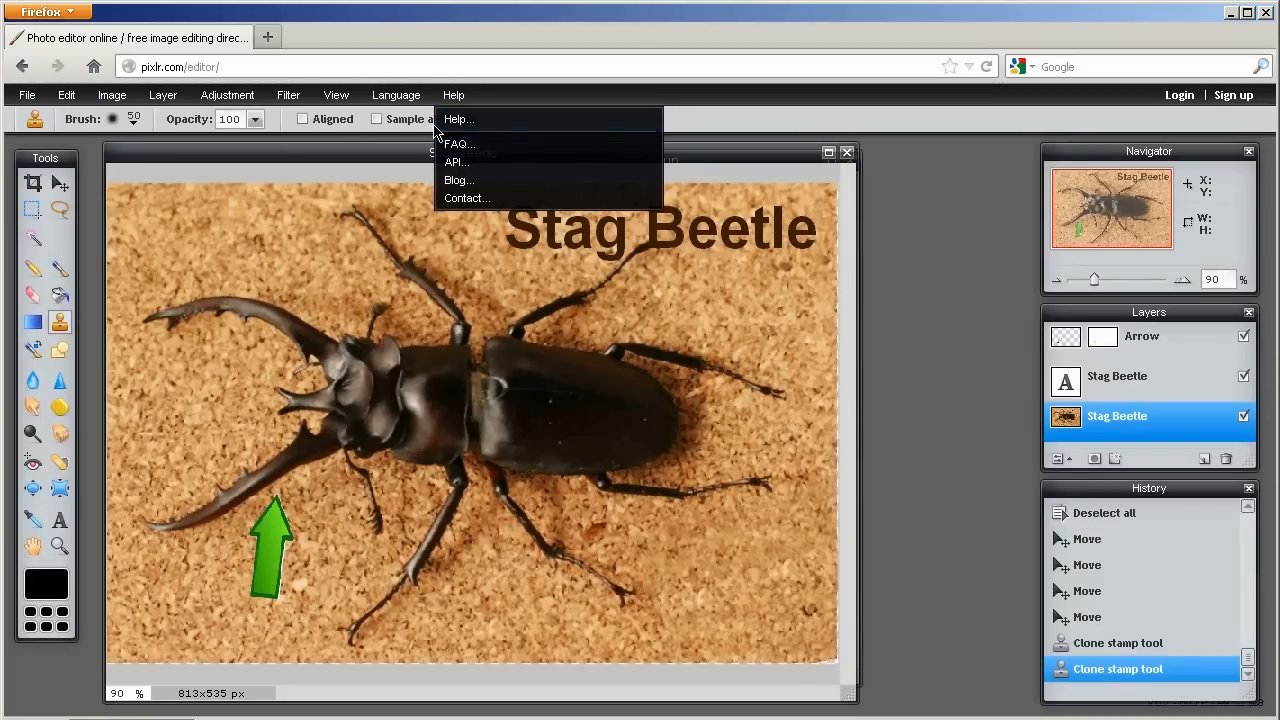
pyautogui.click(294, 159)
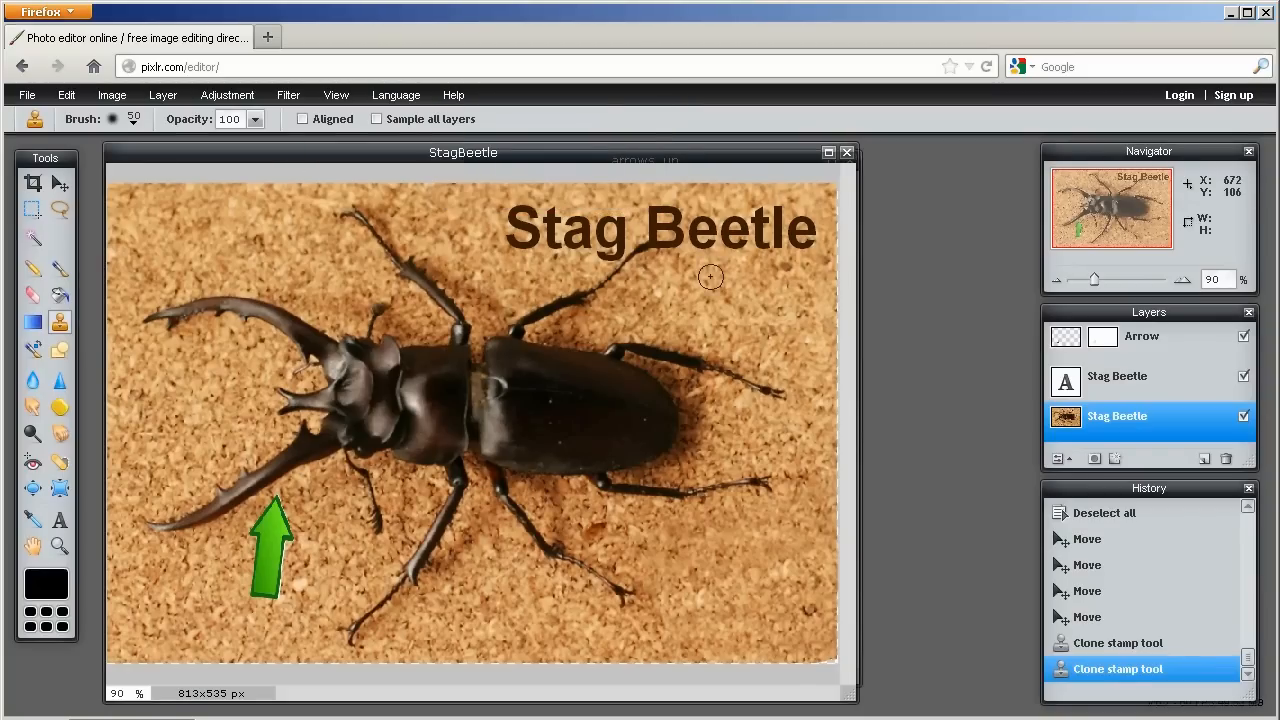
# - Save the image to the computer in the layered PXD format as StagBeetle.pxd in the Pixlr Photos folder
pyautogui.click(27, 98)
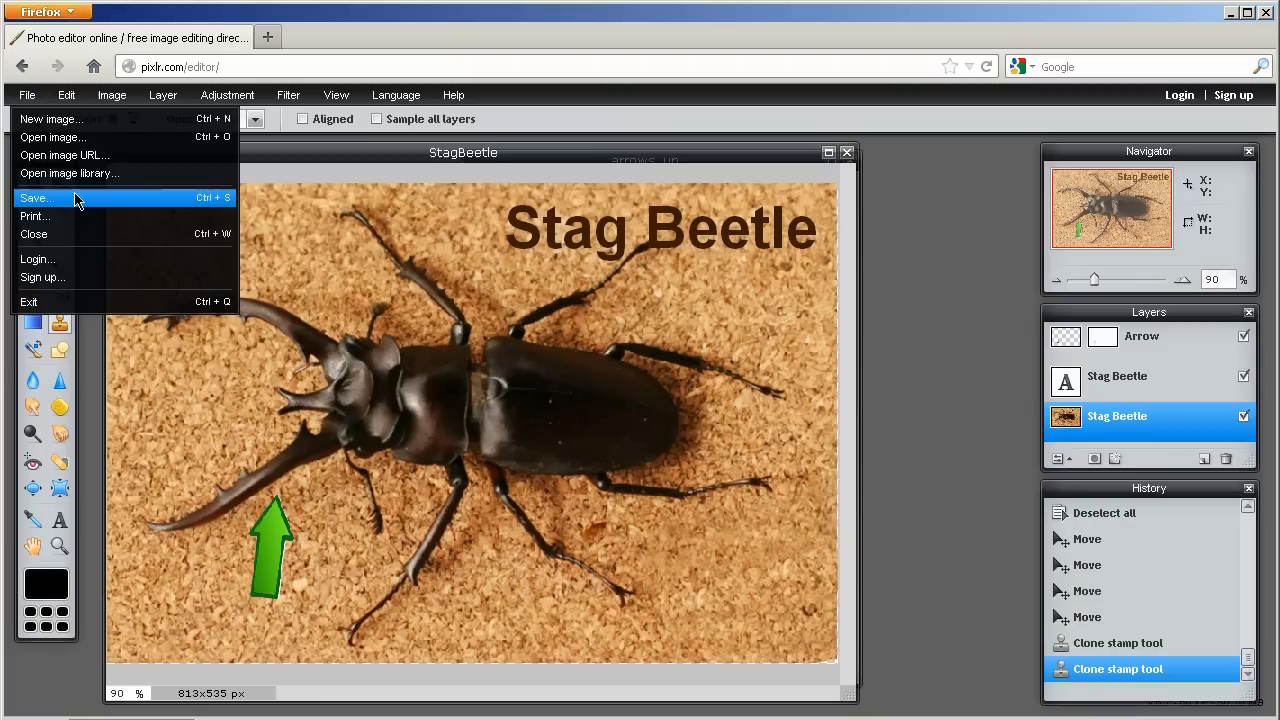
pyautogui.click(40, 198)
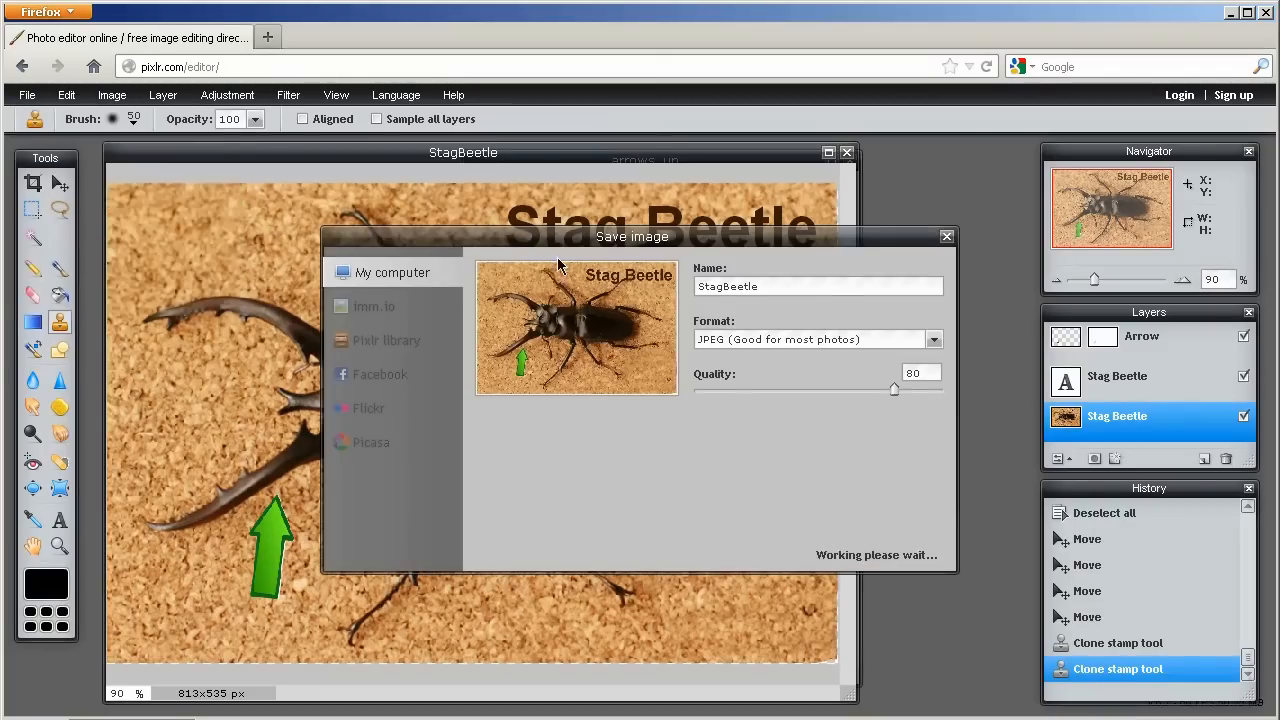
pyautogui.moveTo(609, 232); pyautogui.dragTo(453, 196)
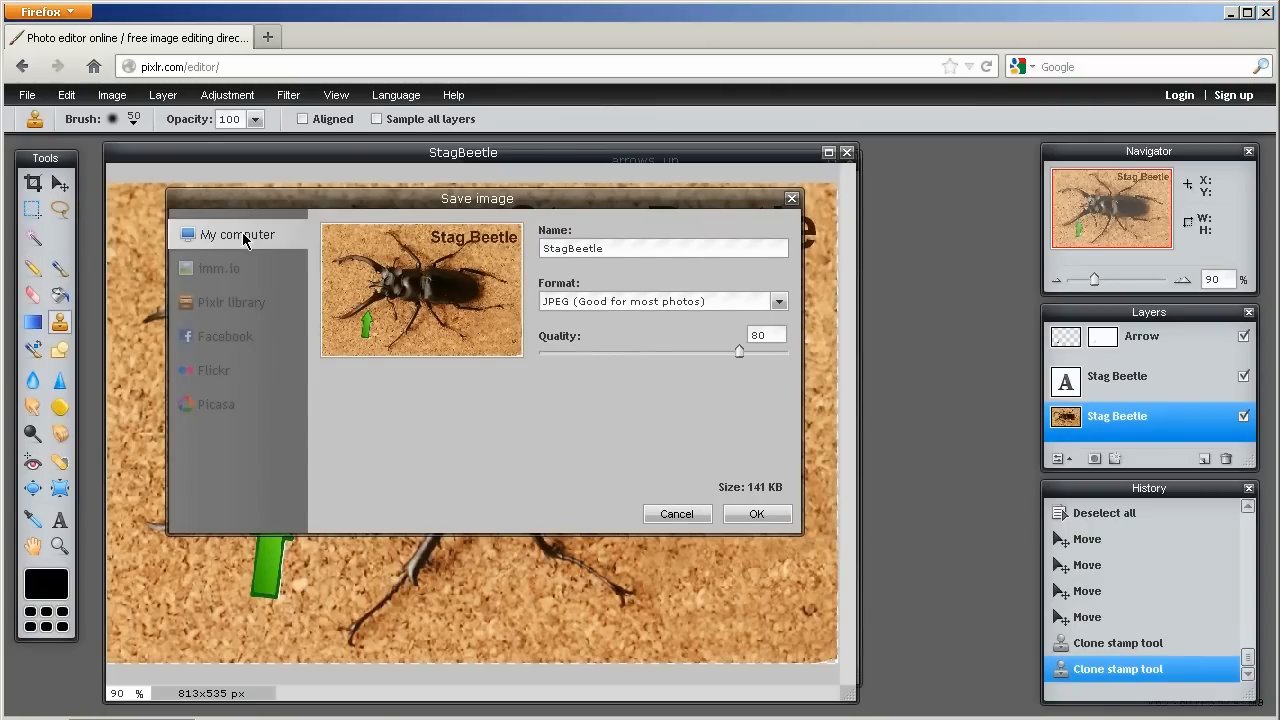
pyautogui.click(779, 303)
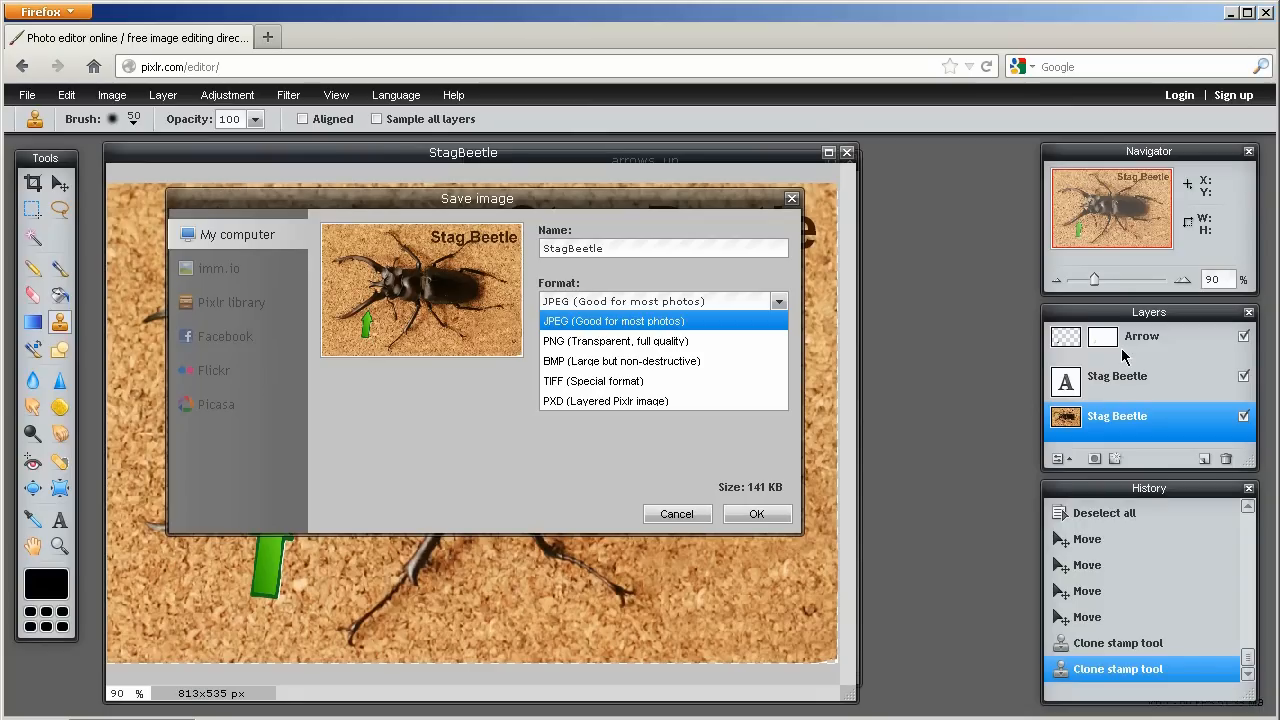
pyautogui.click(613, 405)
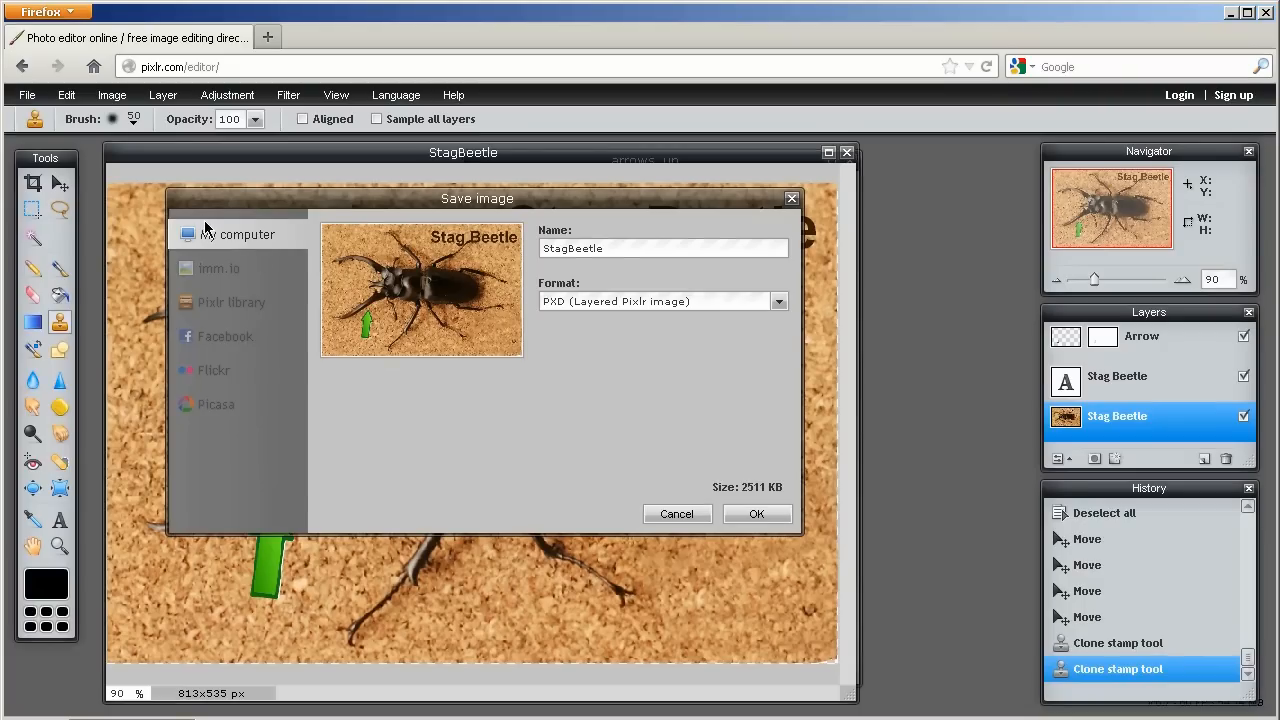
pyautogui.click(755, 514)
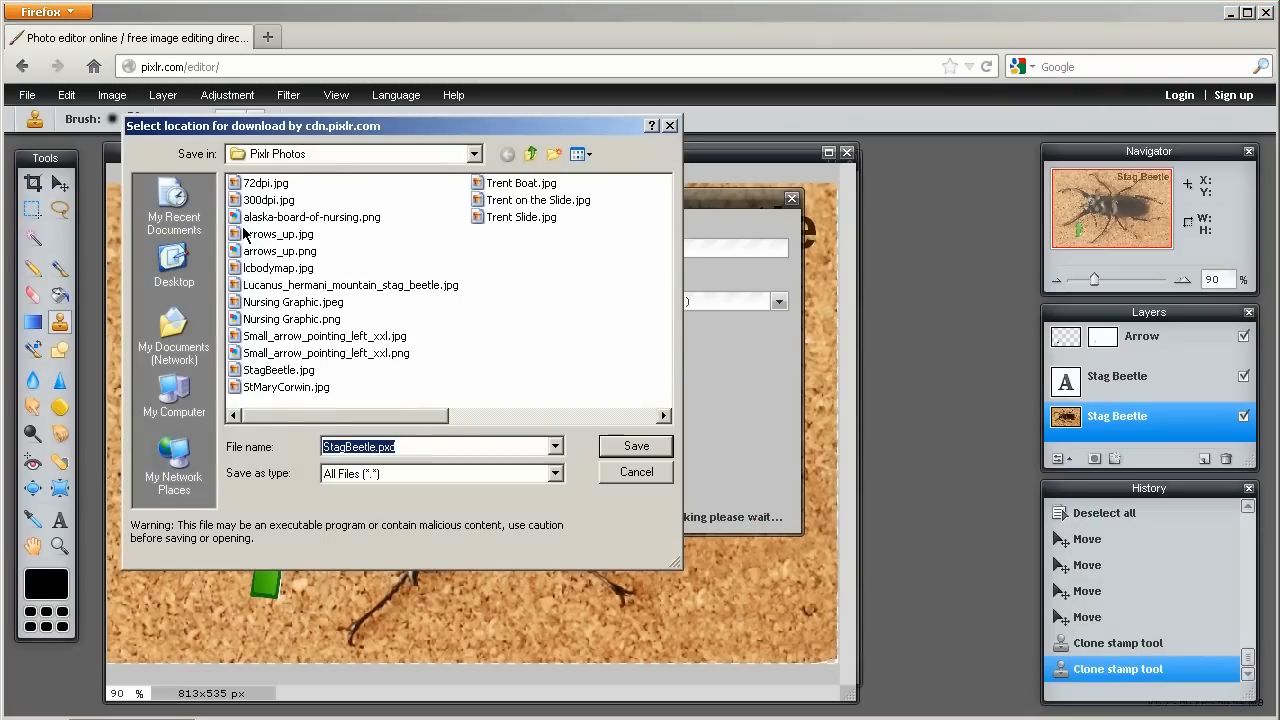
pyautogui.click(637, 449)
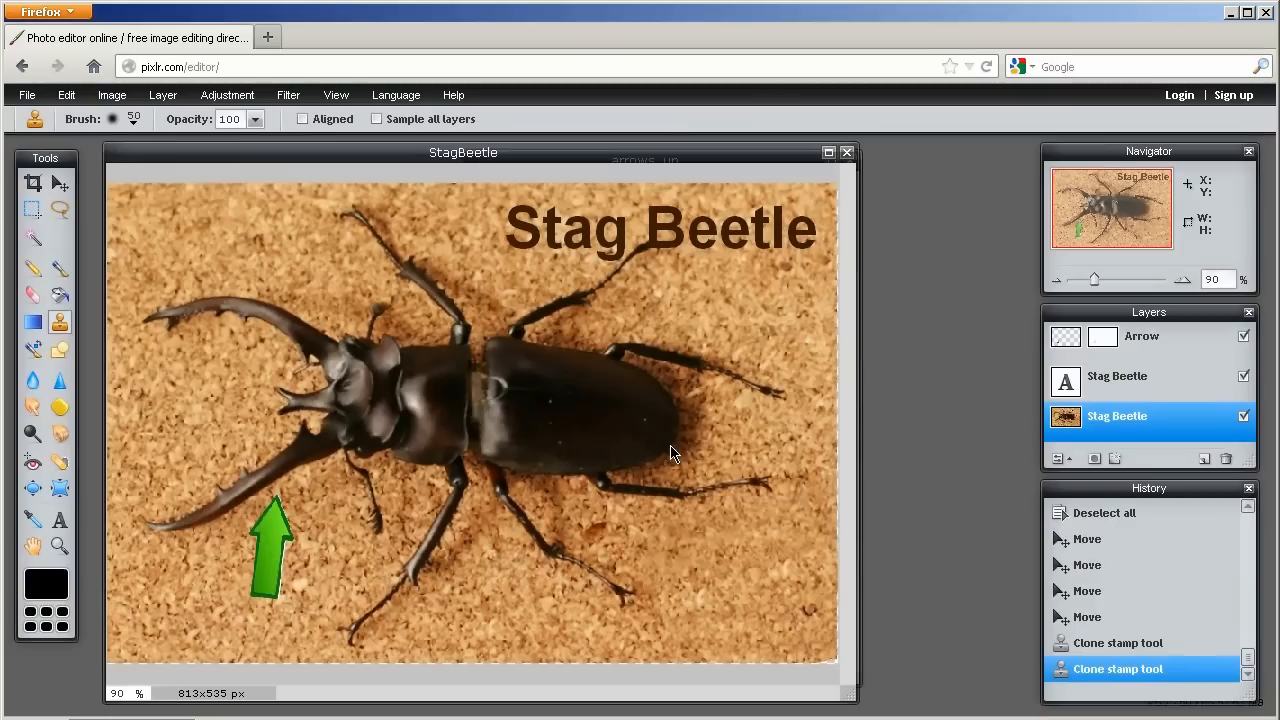